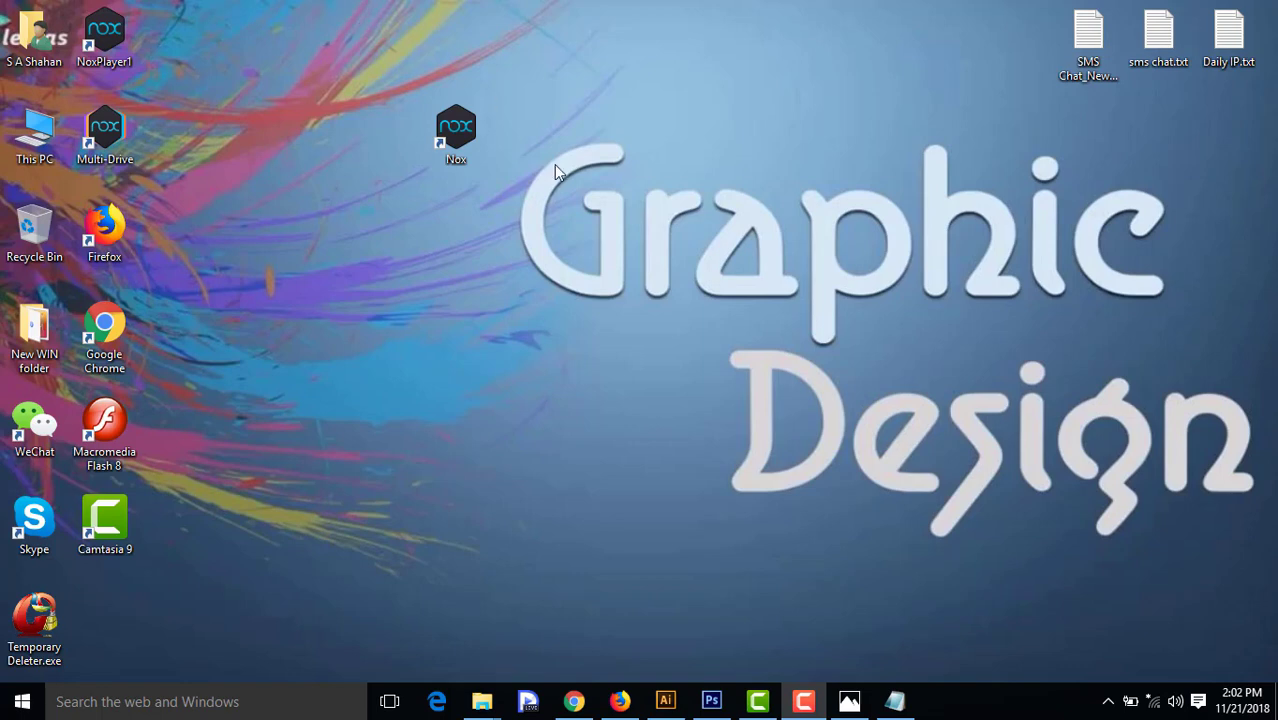
Review the banner text in the Notepad document and the finished example Animetion-Logo-Cllas-14P-1-1.gif, closing the image when done
{"action": "left_click", "coordinate": [897, 705]}
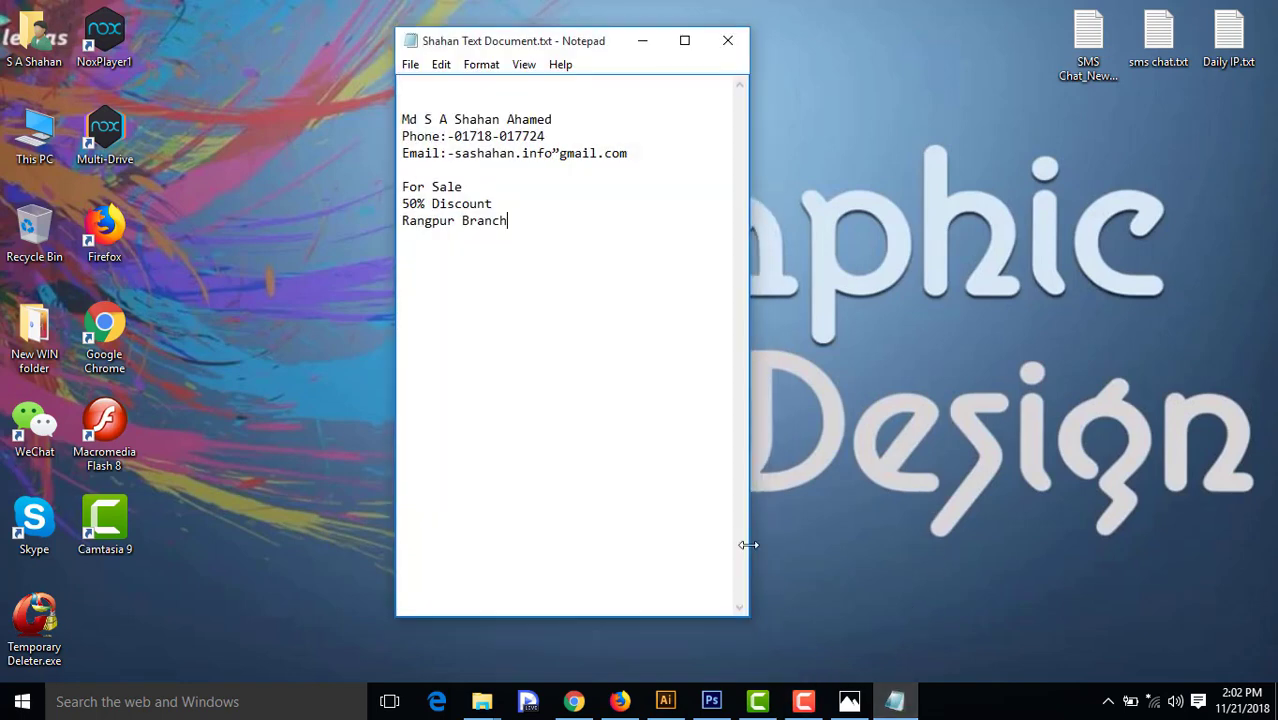
{"action": "left_click", "coordinate": [644, 40]}
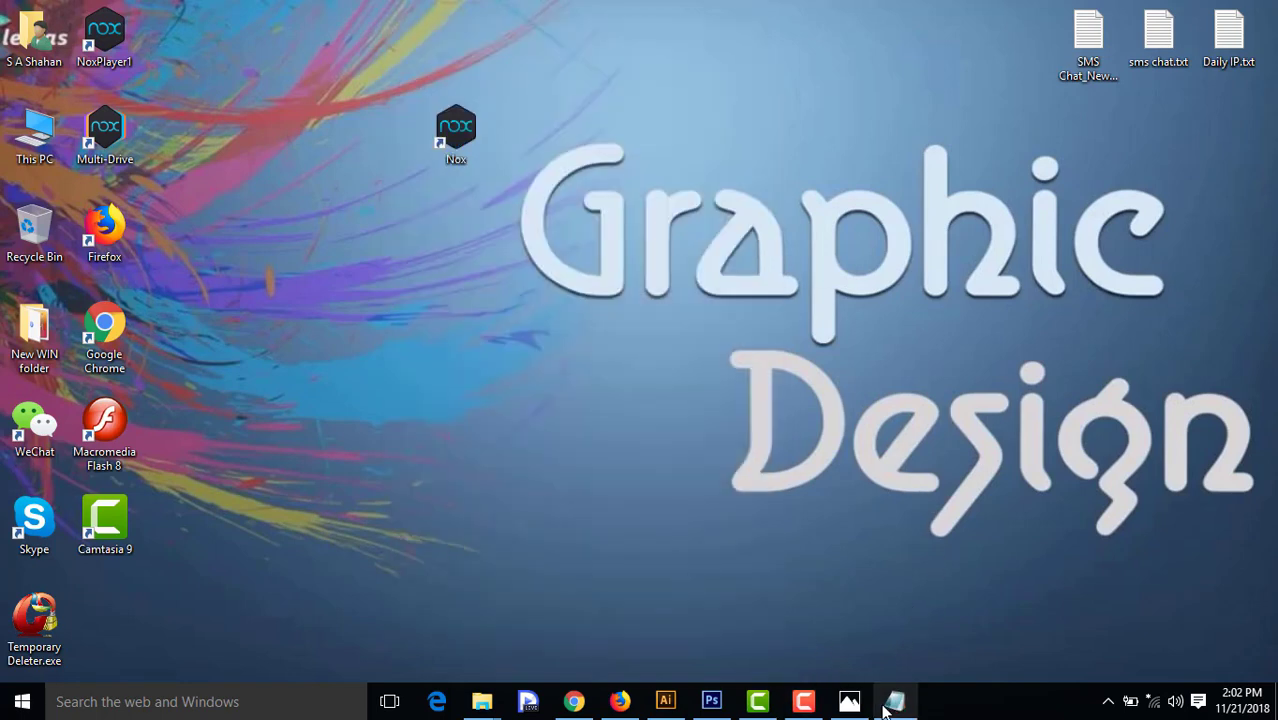
{"action": "left_click", "coordinate": [849, 701]}
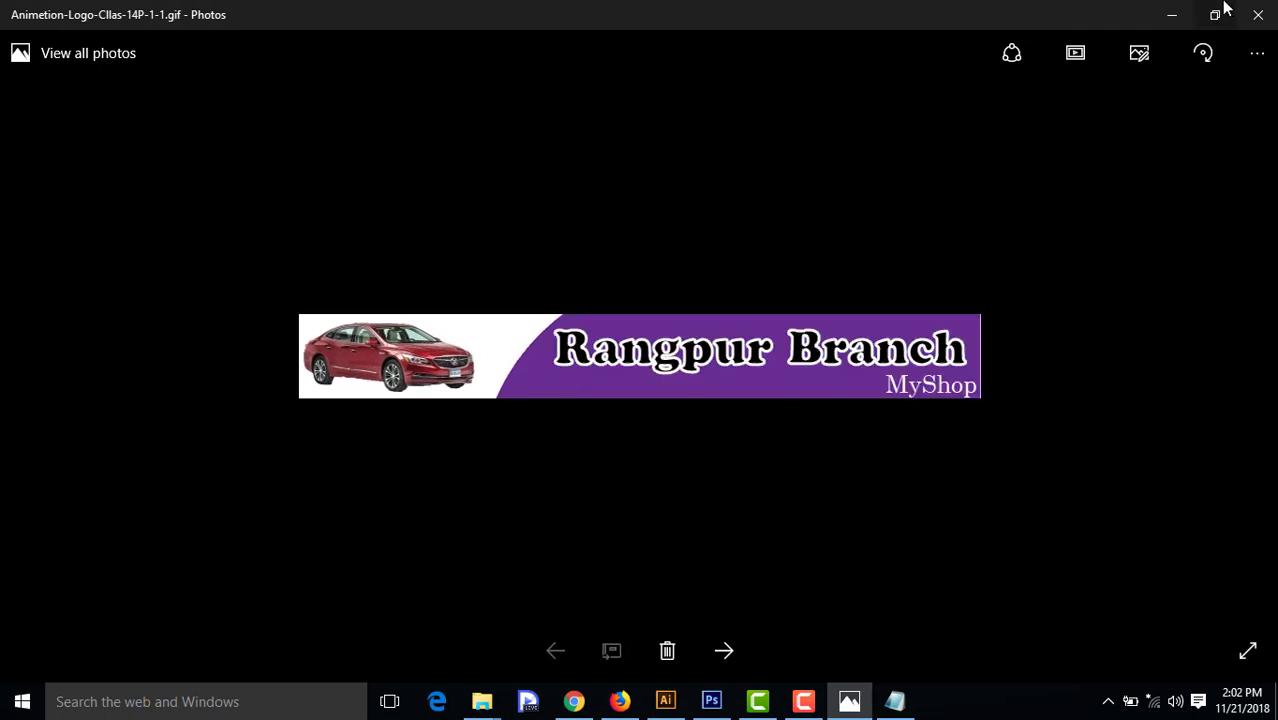
{"action": "left_click", "coordinate": [1256, 15]}
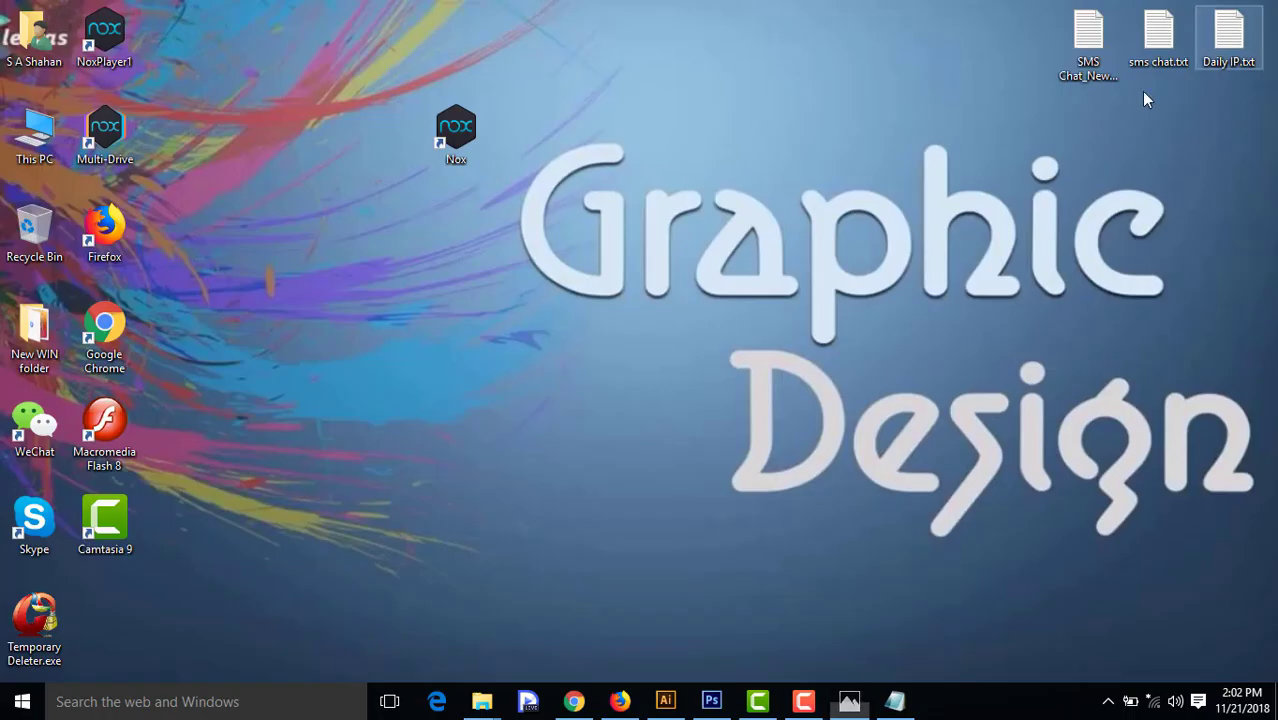
Open d-web-banner-template-real1079-ban-01.jpg from the Class -9 folder and examine the standard web banner sizes
{"action": "mouse_move", "coordinate": [480, 705]}
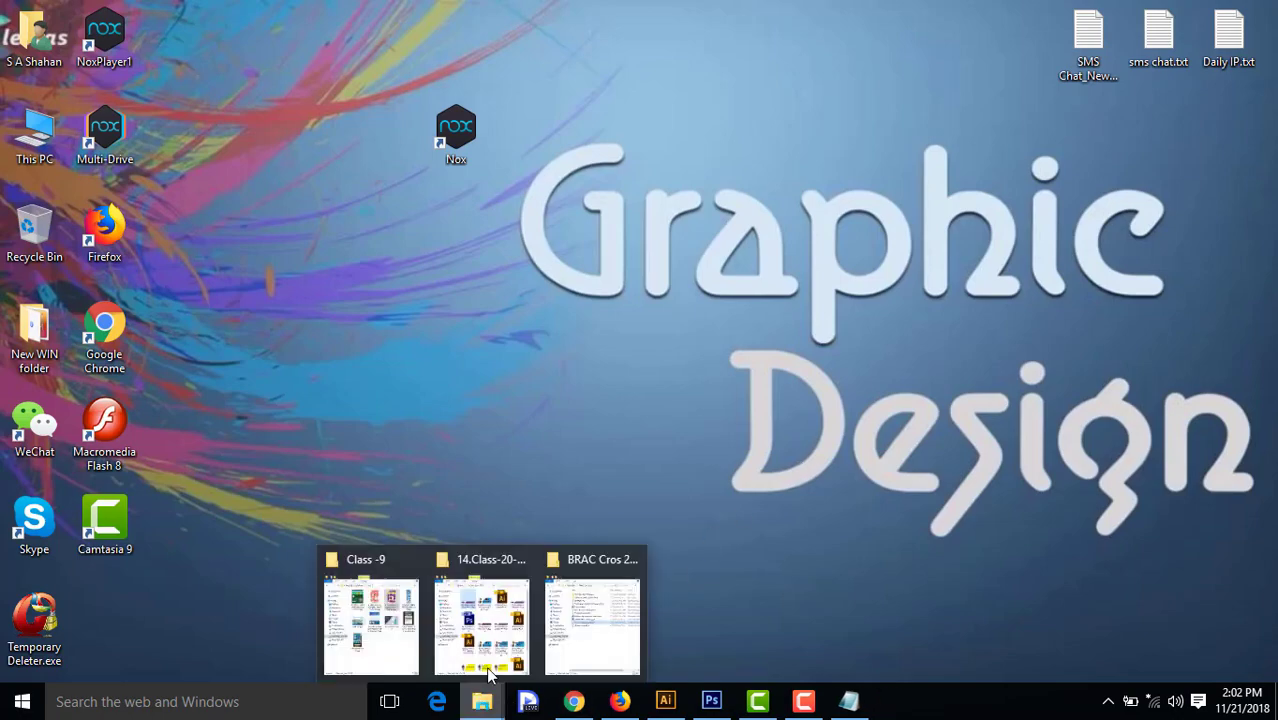
{"action": "mouse_move", "coordinate": [470, 618]}
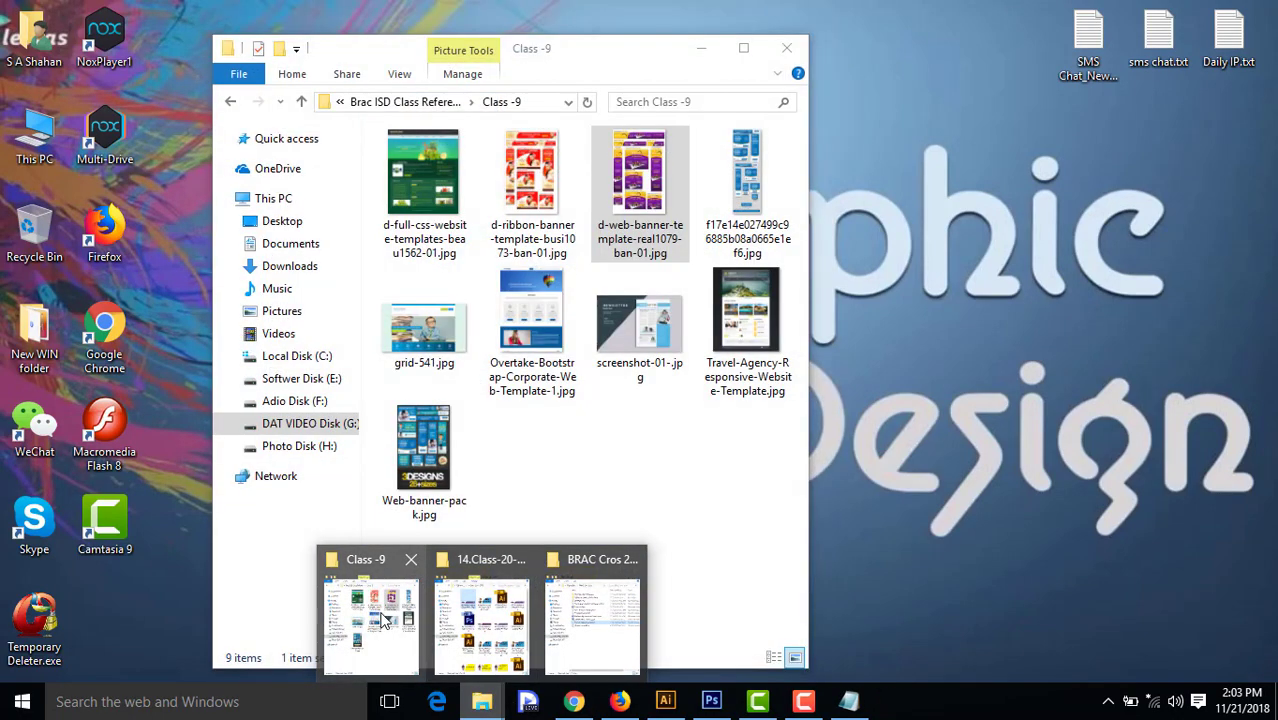
{"action": "left_click", "coordinate": [385, 618]}
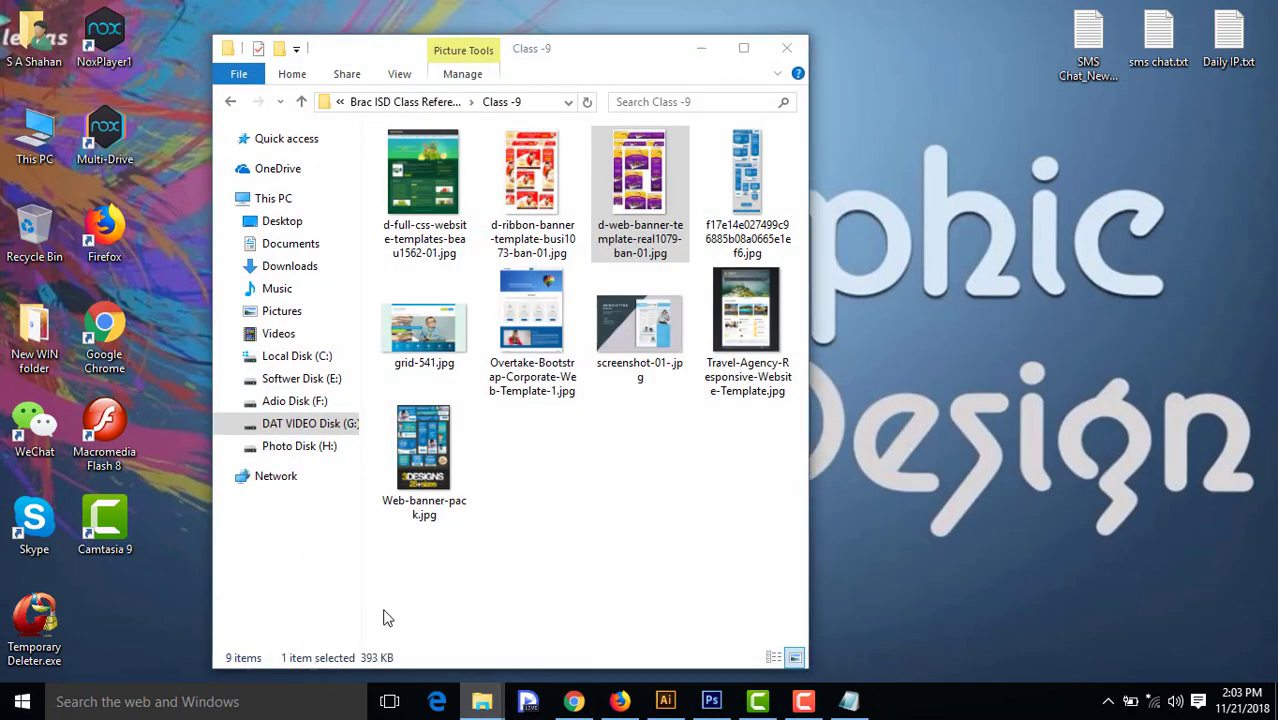
{"action": "double_click", "coordinate": [619, 192]}
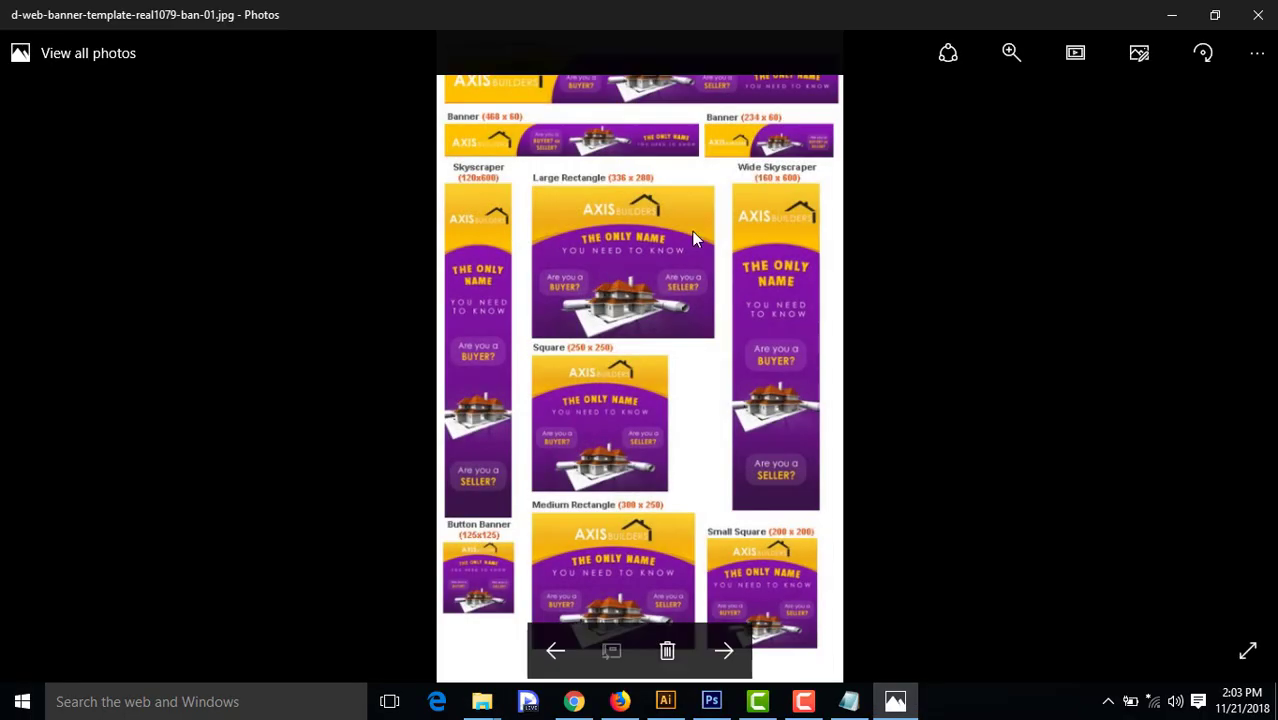
{"action": "scroll", "coordinate": [690, 232], "scroll_direction": "up", "scroll_amount": 5}
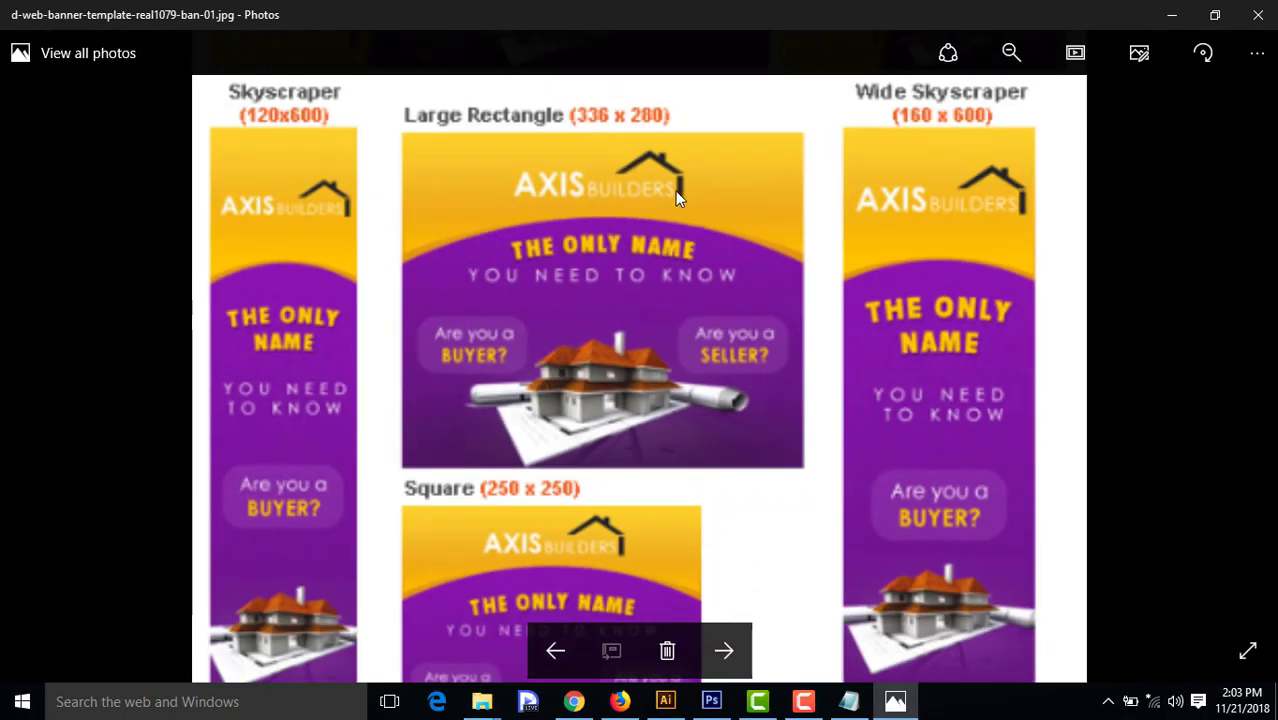
{"action": "left_click_drag", "start_coordinate": [675, 191], "coordinate": [664, 378]}
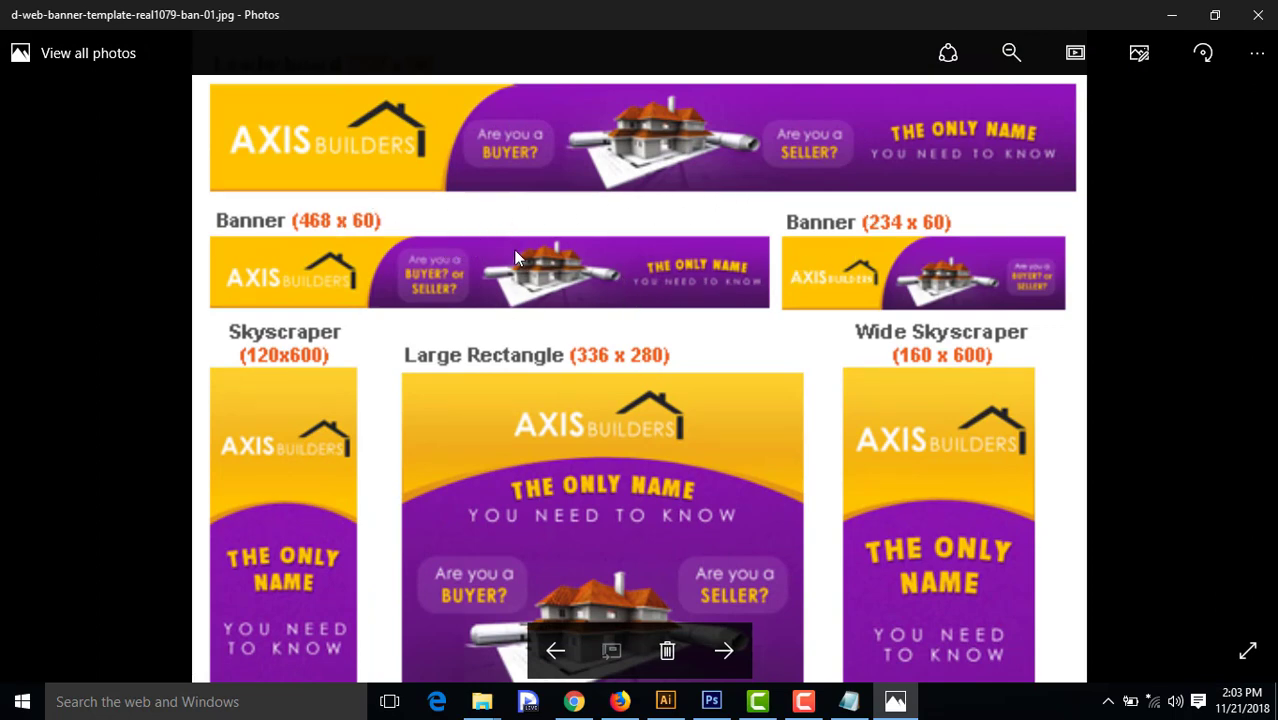
{"action": "left_click", "coordinate": [1259, 15]}
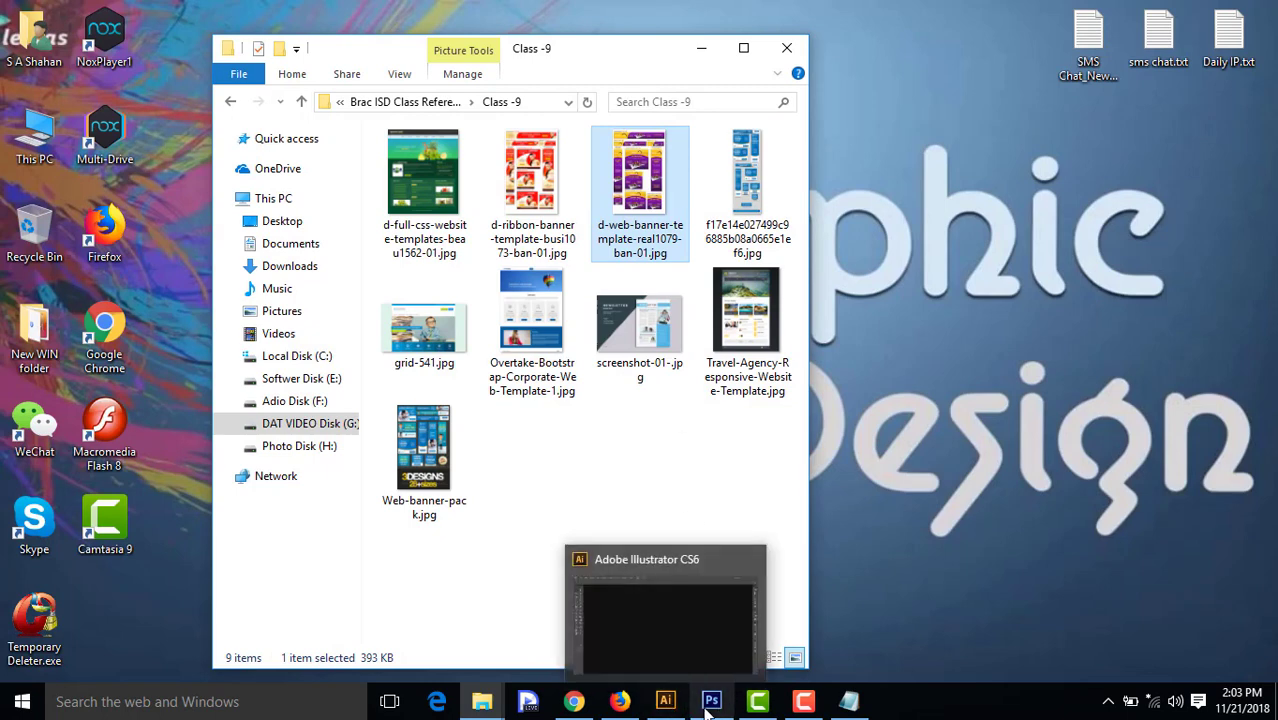
Switch to Illustrator and start a new document with a width of 243 px and a height of 60 px
{"action": "mouse_move", "coordinate": [712, 706]}
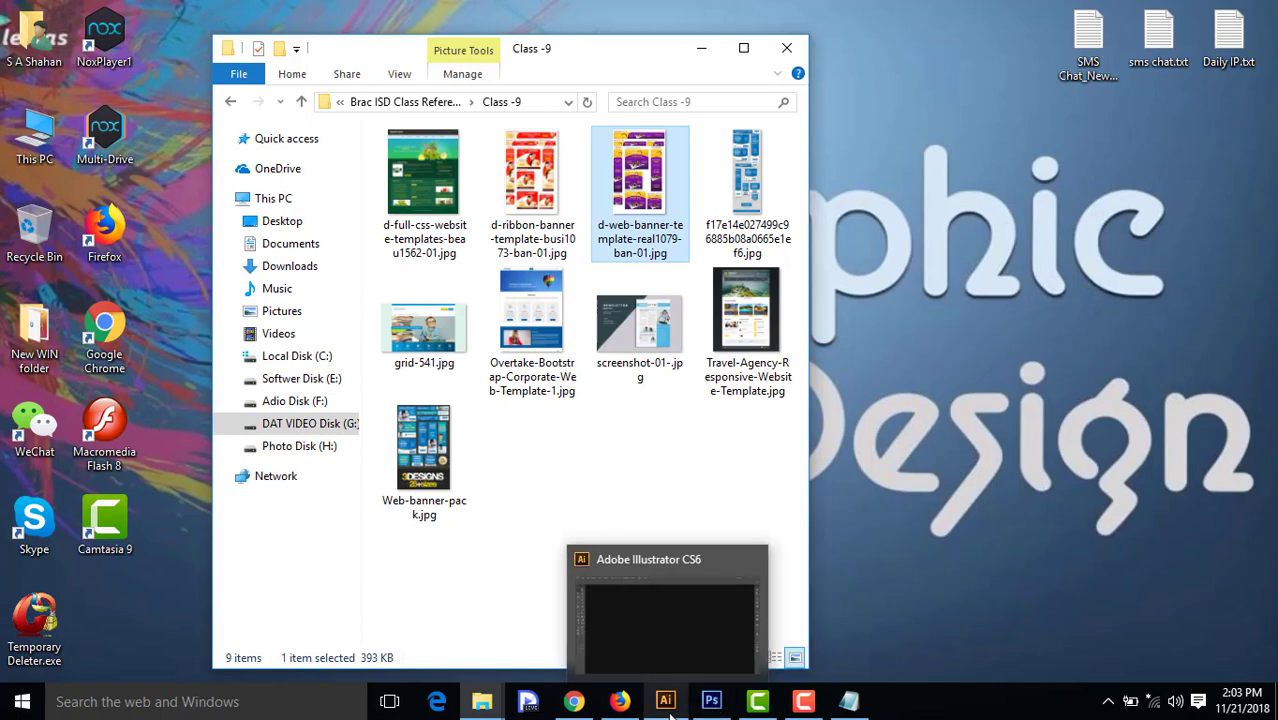
{"action": "left_click", "coordinate": [665, 701]}
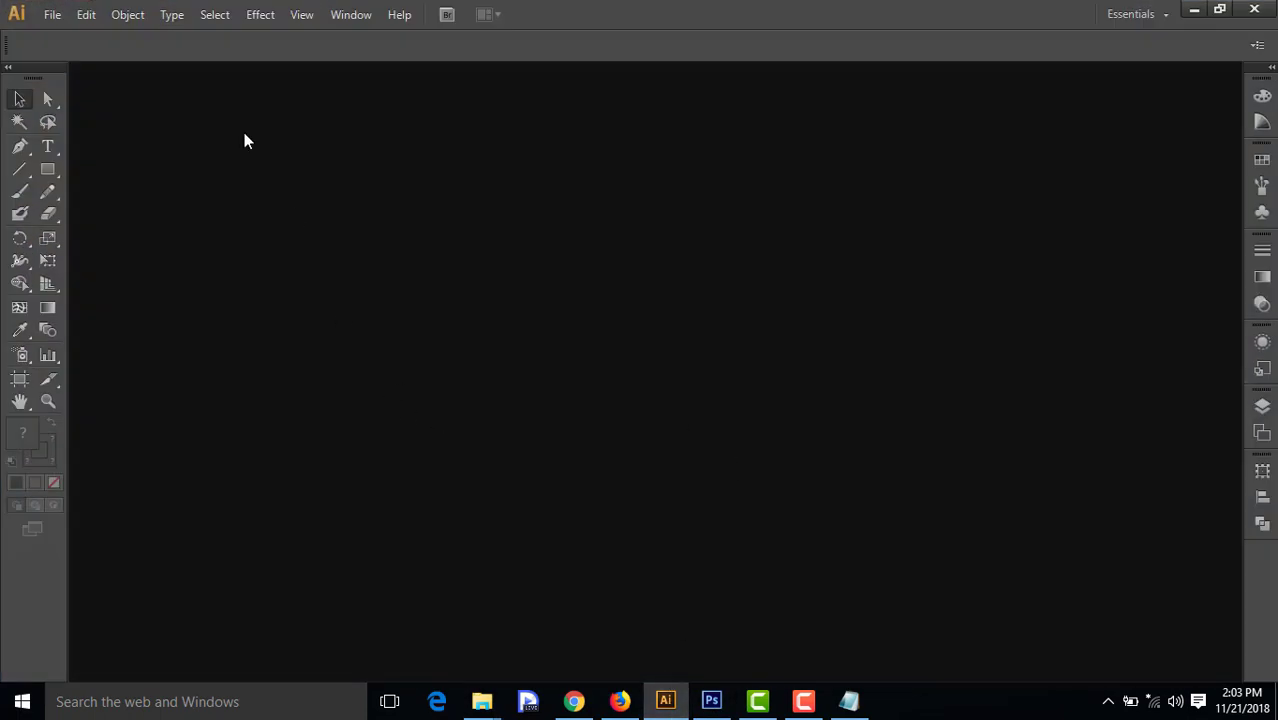
{"action": "left_click", "coordinate": [50, 13]}
{"action": "left_click", "coordinate": [85, 37]}
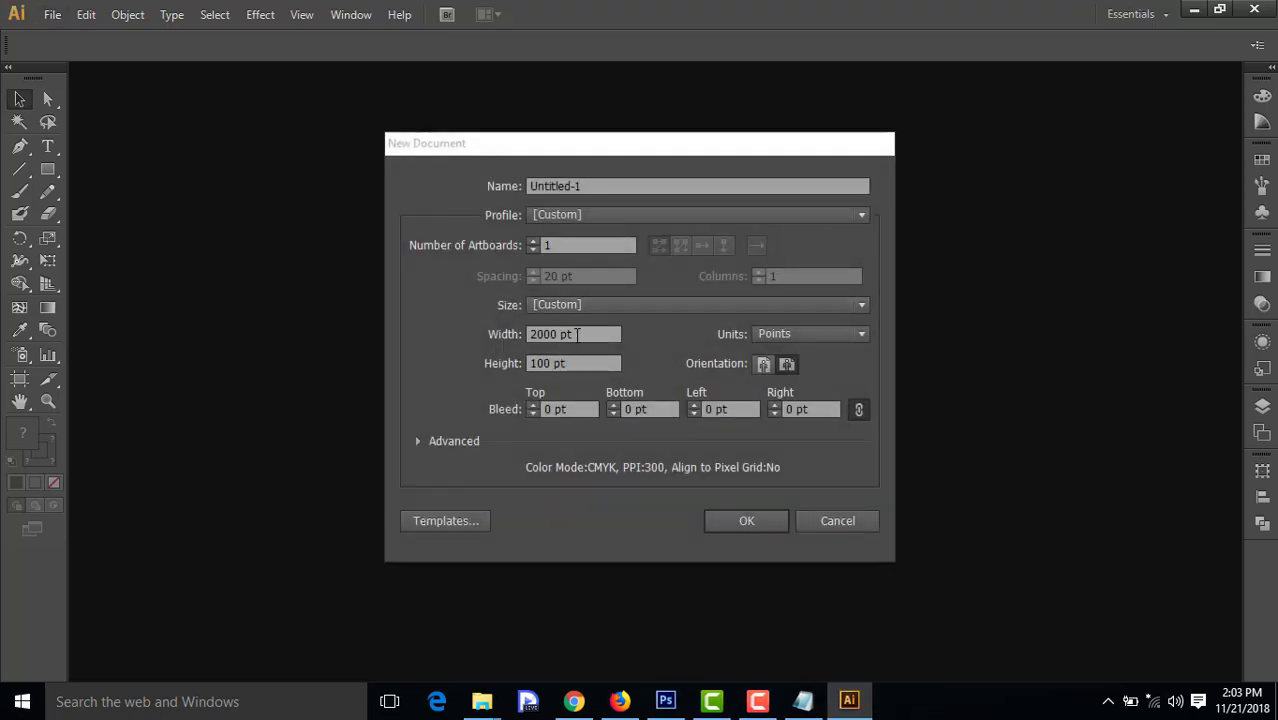
{"action": "left_click_drag", "start_coordinate": [570, 335], "coordinate": [448, 331]}
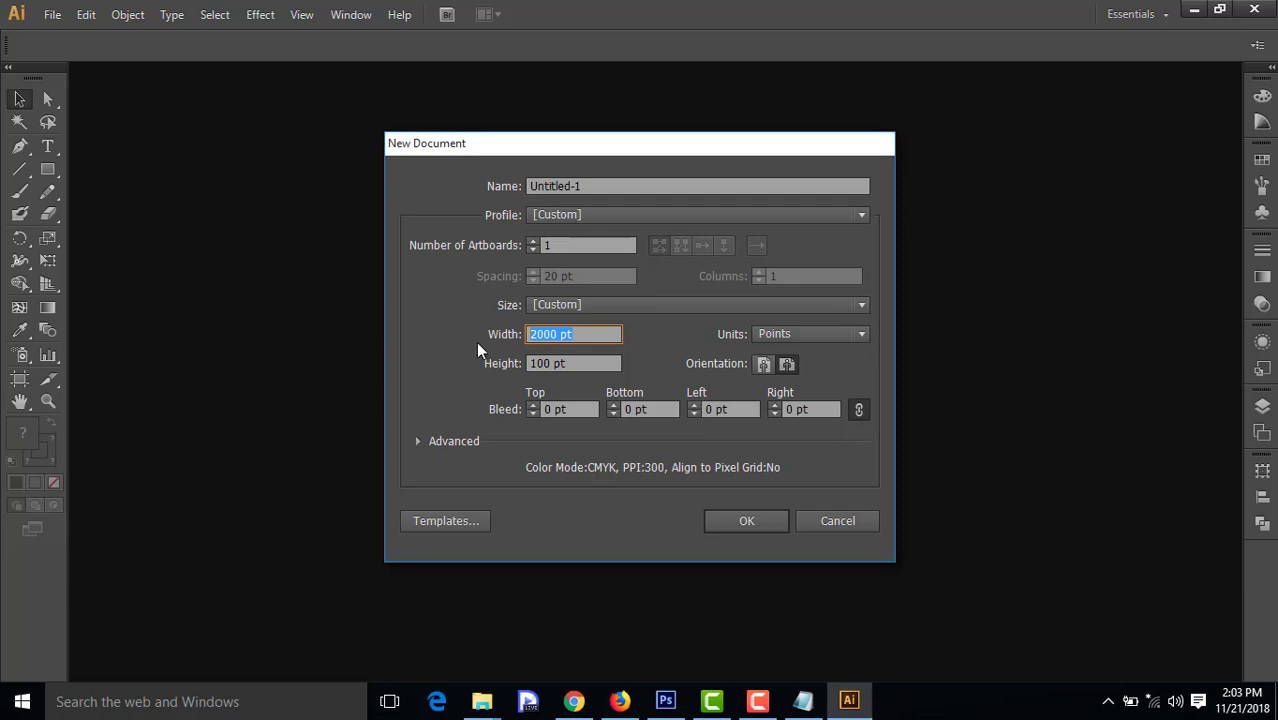
{"action": "type", "text": "243px"}
{"action": "key", "text": "Tab"}
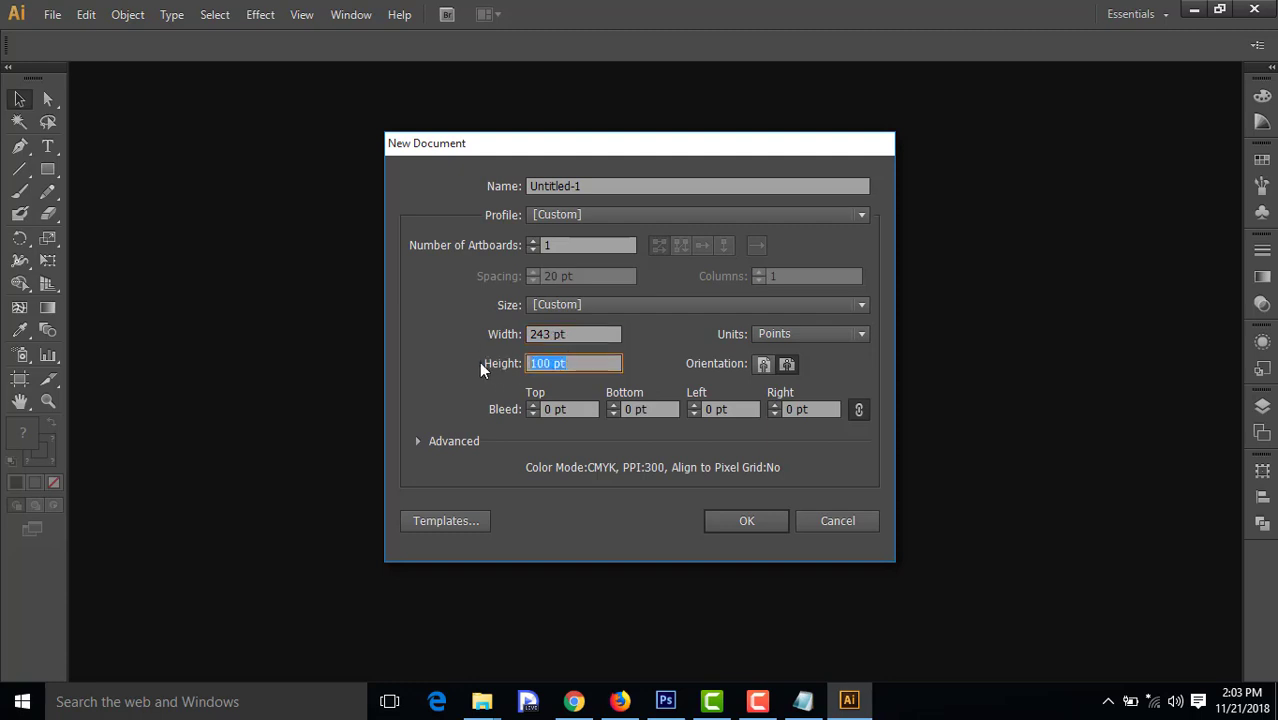
{"action": "type", "text": "60p"}
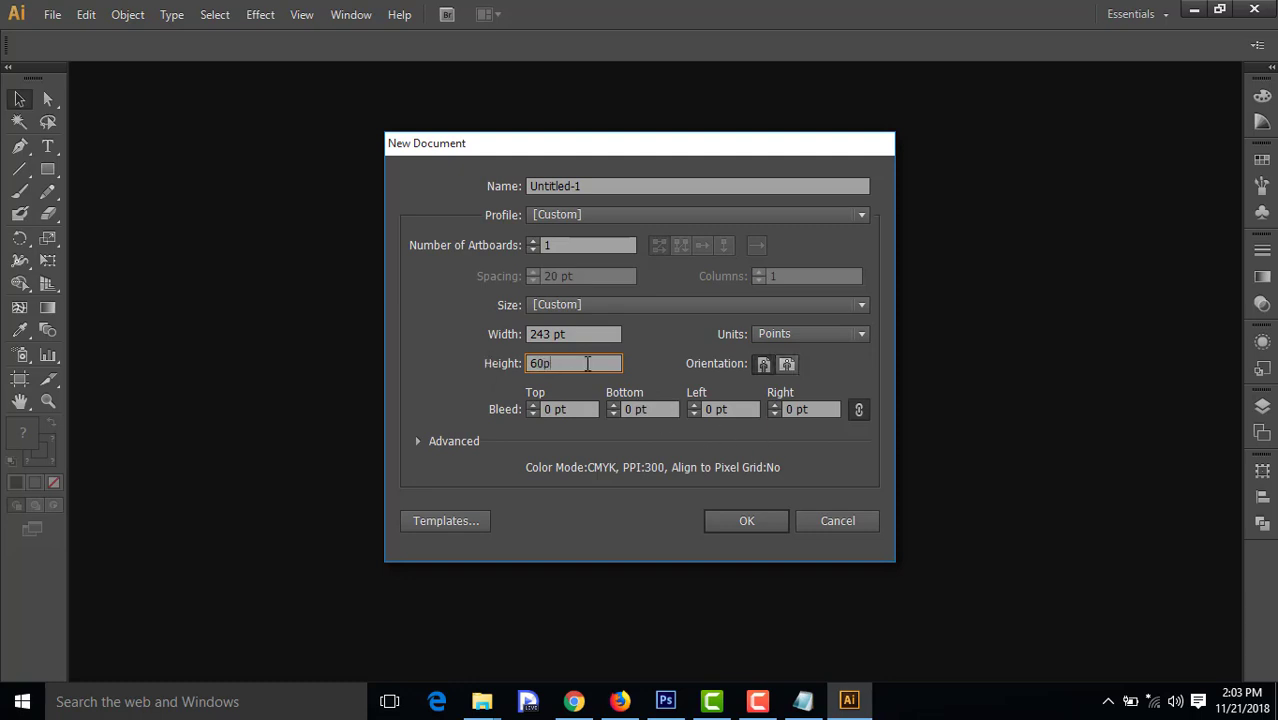
{"action": "type", "text": "x"}
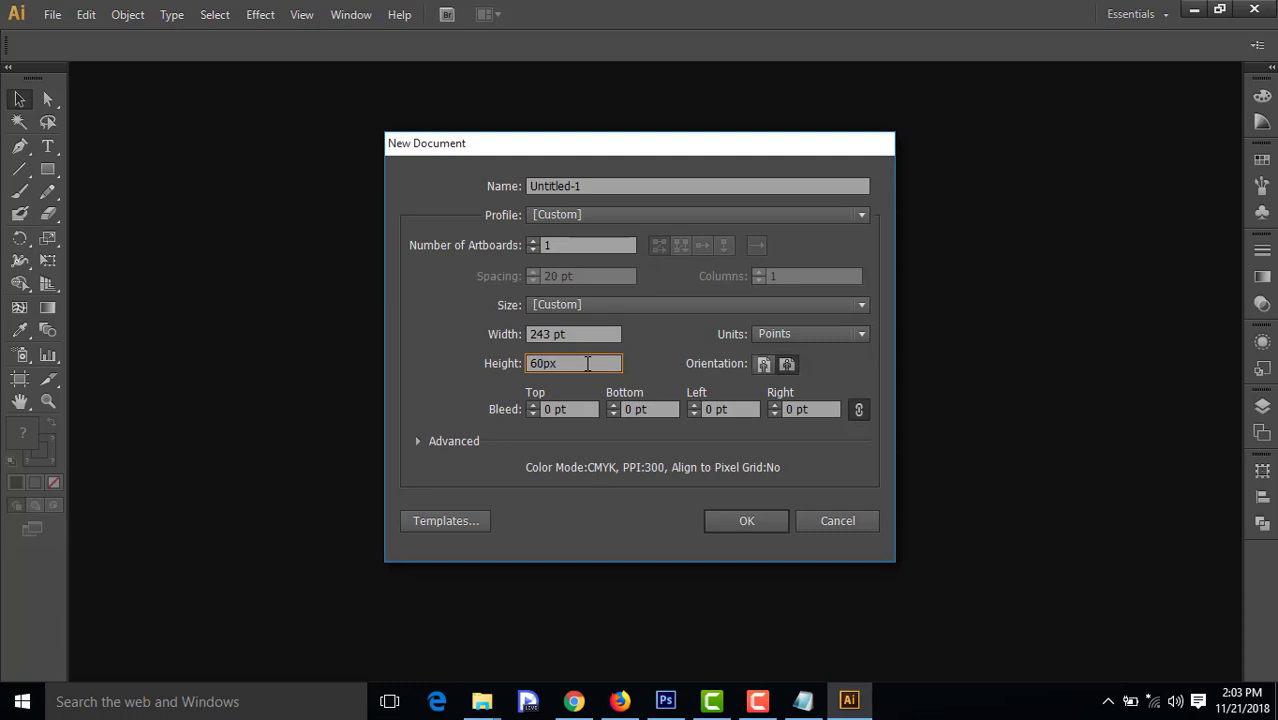
Correct the new document's width to 234 pt and create the document
{"action": "left_click_drag", "start_coordinate": [570, 334], "coordinate": [558, 334]}
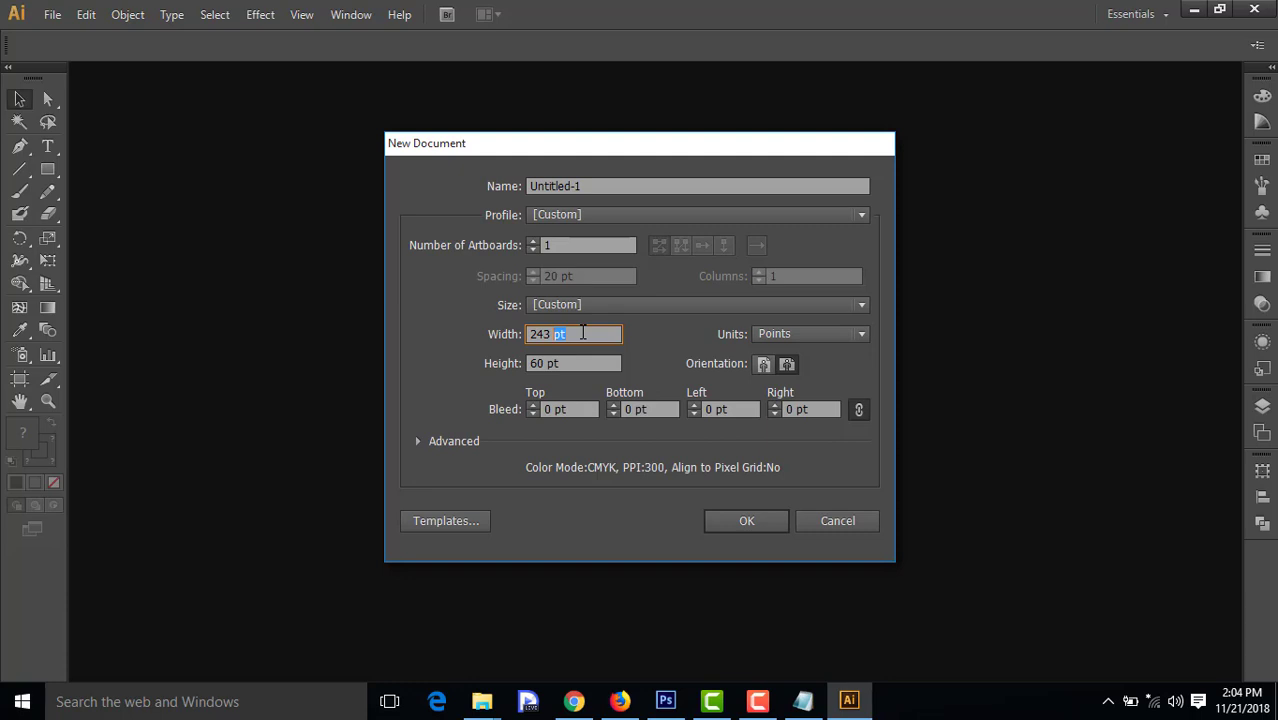
{"action": "type", "text": "p"}
{"action": "left_click_drag", "start_coordinate": [561, 363], "coordinate": [499, 318]}
{"action": "type", "text": "2"}
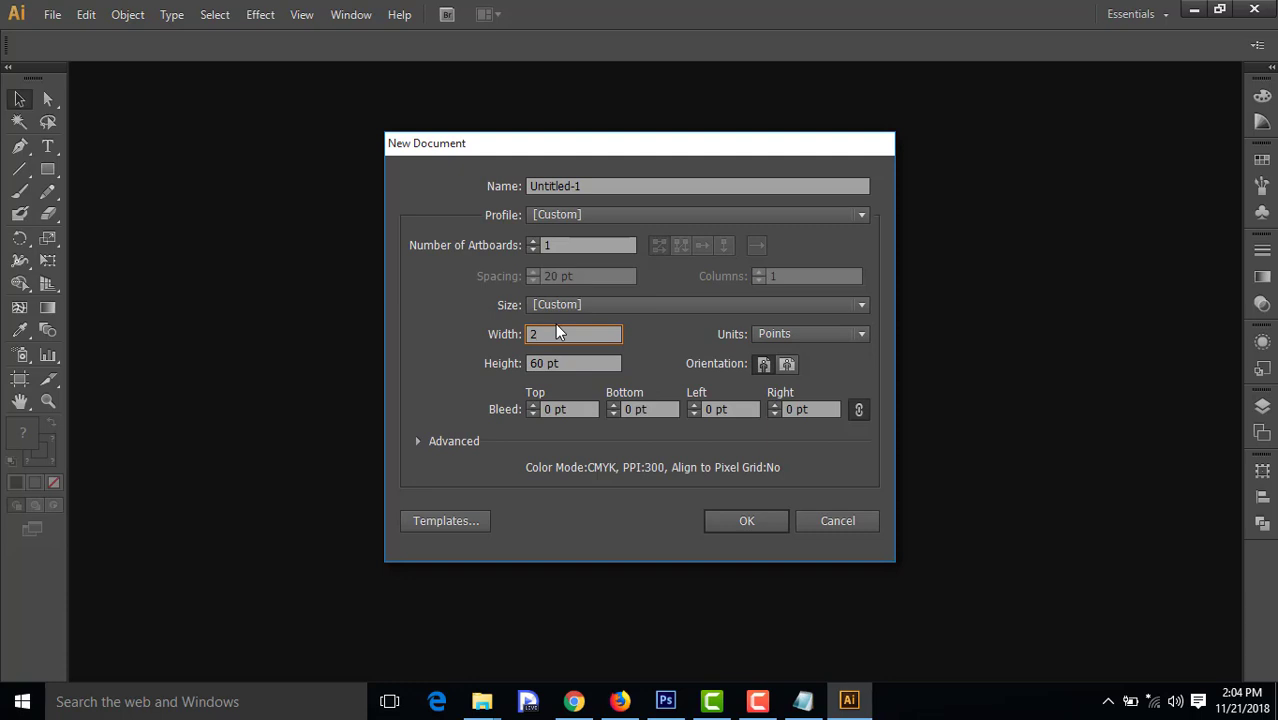
{"action": "type", "text": "34"}
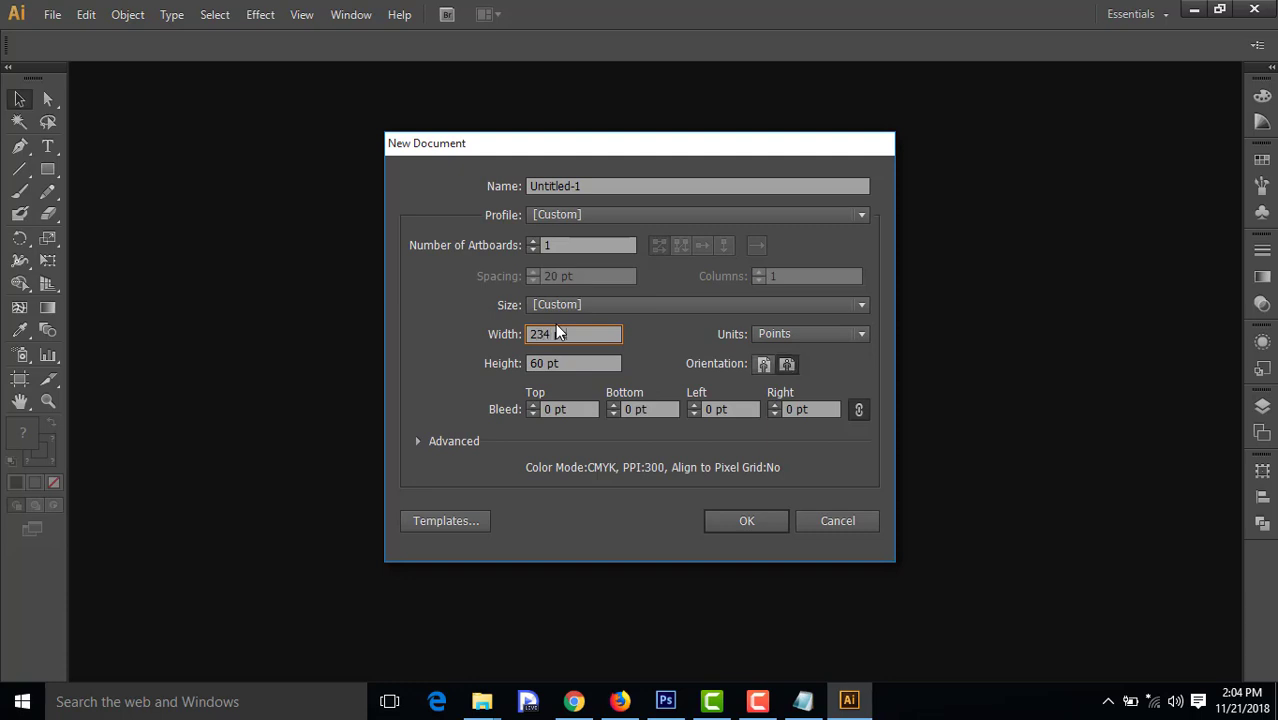
{"action": "key", "text": "Tab"}
{"action": "left_click", "coordinate": [748, 518]}
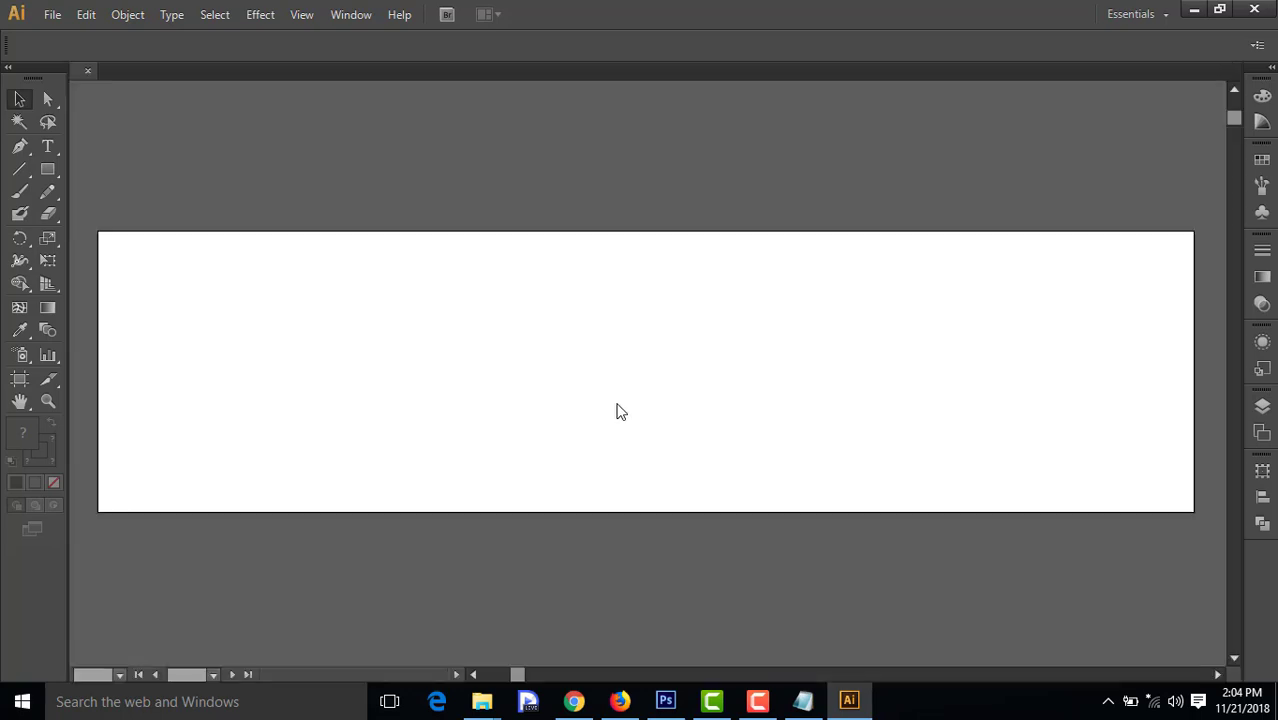
Set the default stroke colour to None
{"action": "scroll", "coordinate": [618, 405], "scroll_direction": "up", "scroll_amount": 2}
{"action": "scroll", "coordinate": [618, 405], "scroll_direction": "down", "scroll_amount": 2}
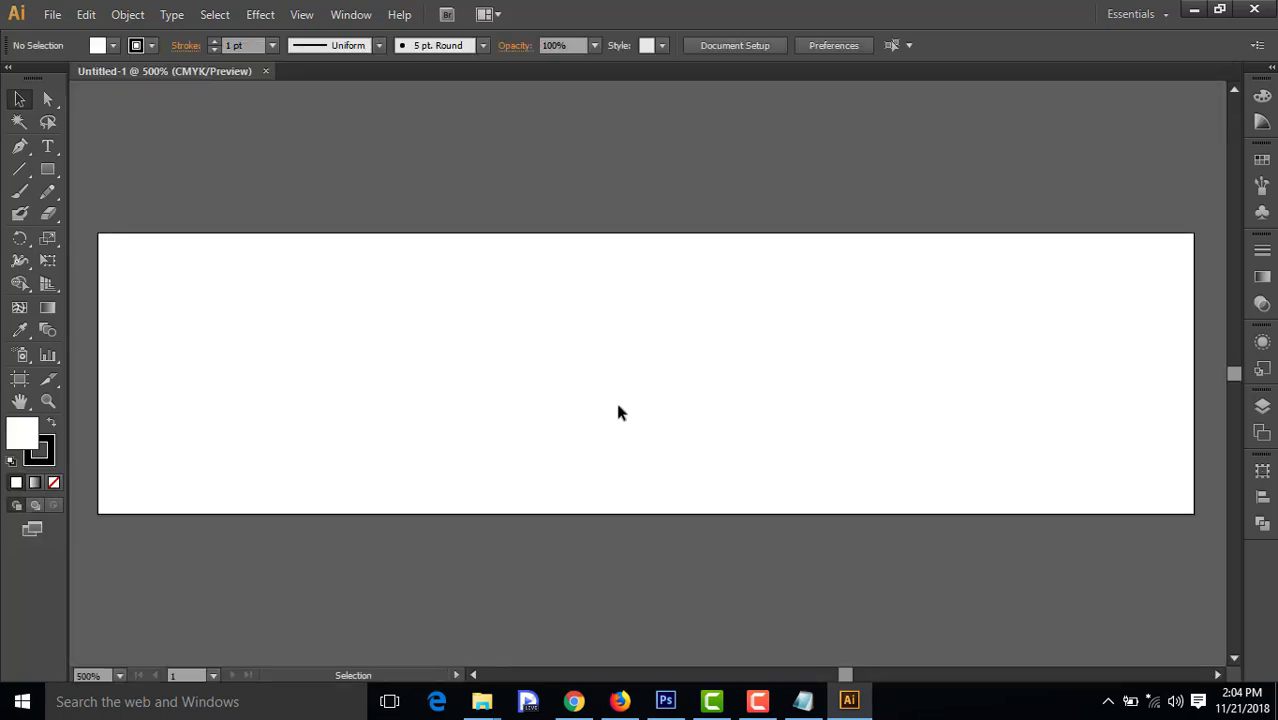
{"action": "scroll", "coordinate": [618, 405], "scroll_direction": "up", "scroll_amount": 3}
{"action": "scroll", "coordinate": [602, 405], "scroll_direction": "down", "scroll_amount": 2}
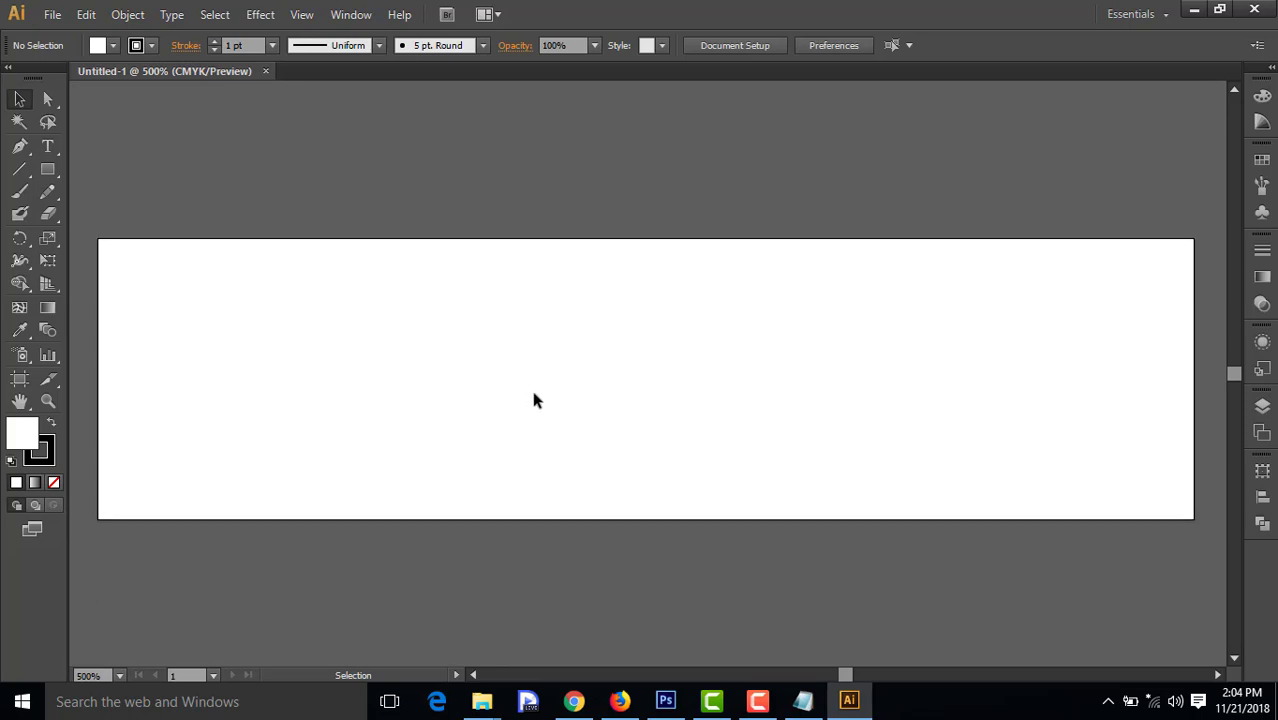
{"action": "left_click", "coordinate": [150, 45]}
{"action": "left_click", "coordinate": [12, 78]}
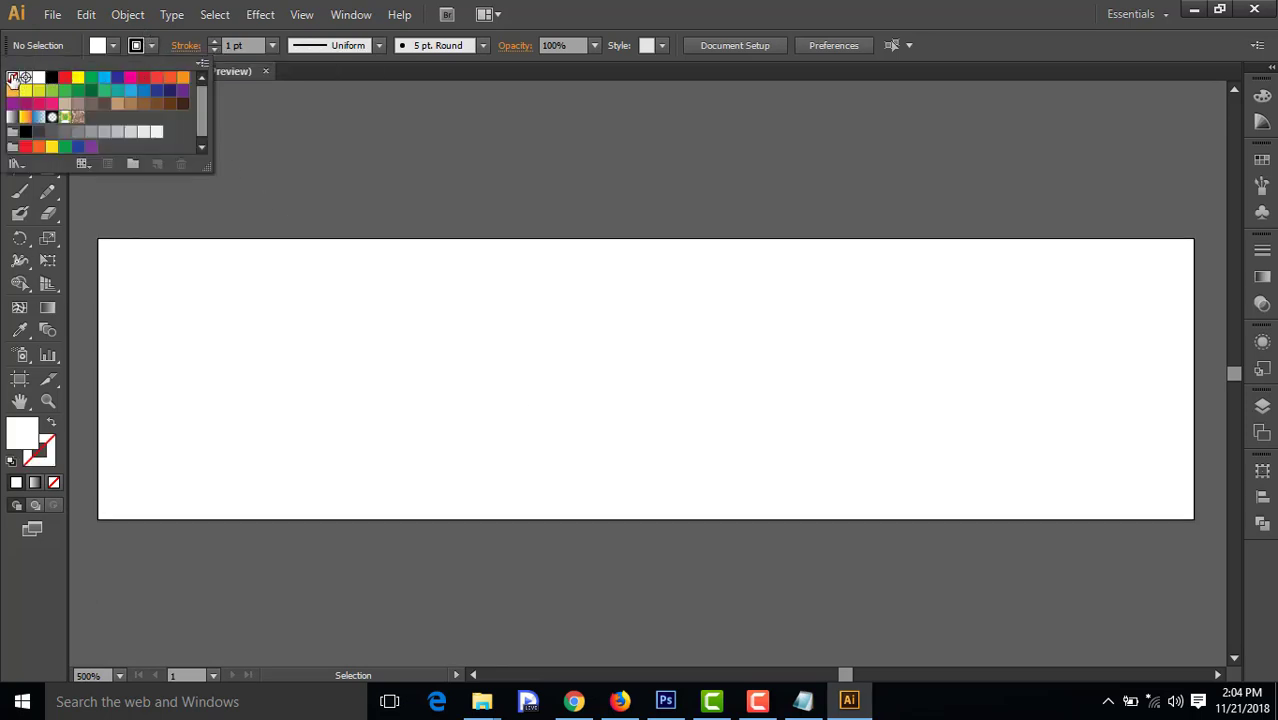
{"action": "left_click", "coordinate": [368, 137]}
Set the default fill colour to the CMYK Cyan swatch
{"action": "scroll", "coordinate": [510, 314], "scroll_direction": "down", "scroll_amount": 1}
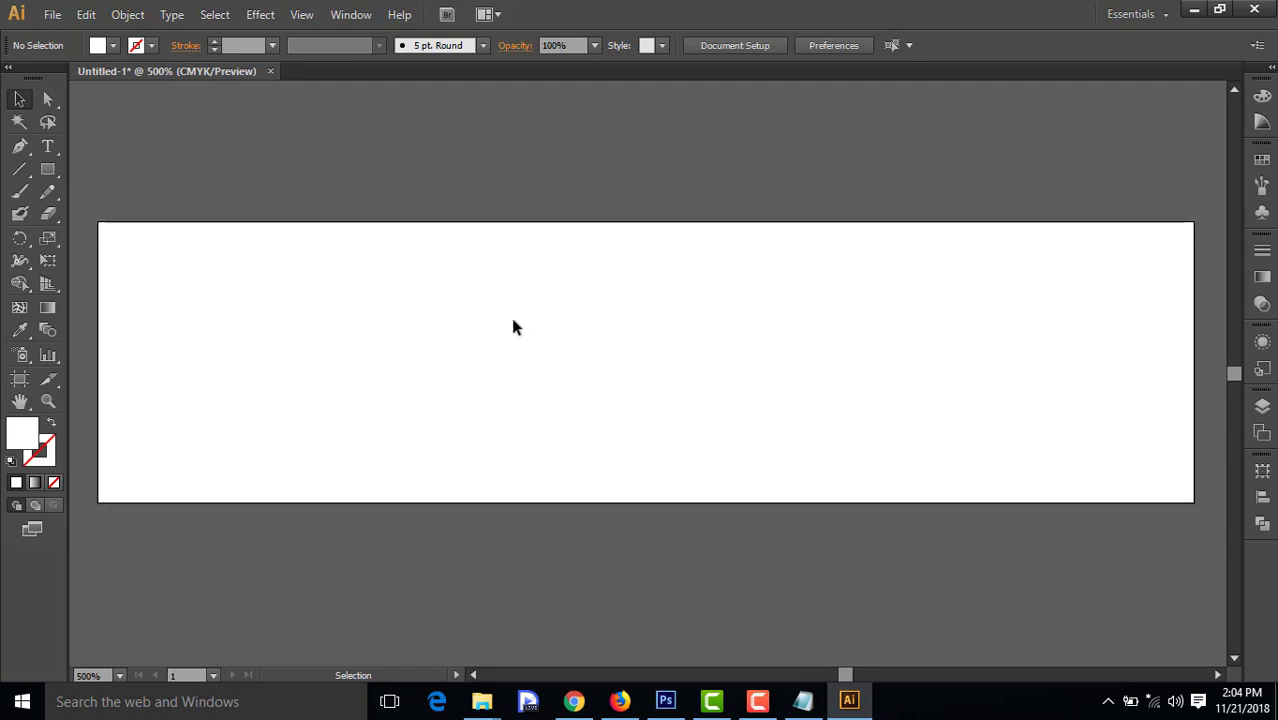
{"action": "scroll", "coordinate": [509, 314], "scroll_direction": "up", "scroll_amount": 1}
{"action": "scroll", "coordinate": [505, 314], "scroll_direction": "down", "scroll_amount": 1}
{"action": "scroll", "coordinate": [502, 314], "scroll_direction": "up", "scroll_amount": 1}
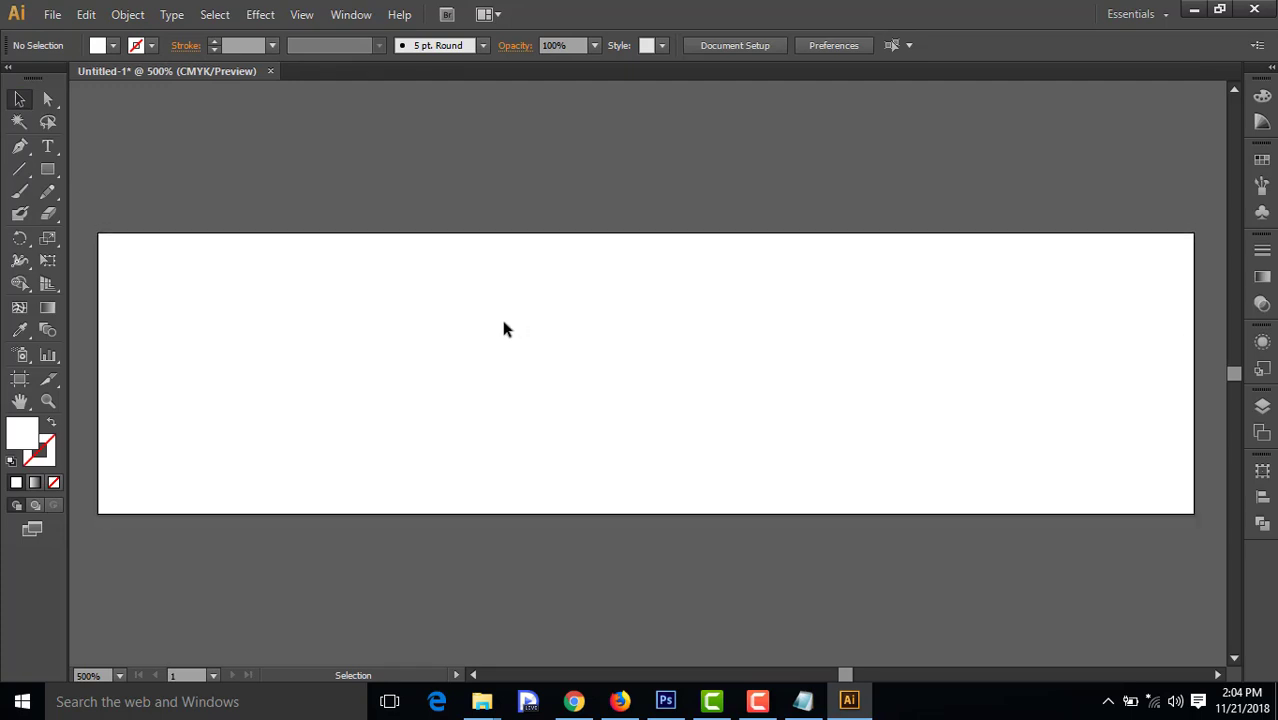
{"action": "scroll", "coordinate": [499, 329], "scroll_direction": "down", "scroll_amount": 2}
{"action": "scroll", "coordinate": [499, 329], "scroll_direction": "up", "scroll_amount": 1}
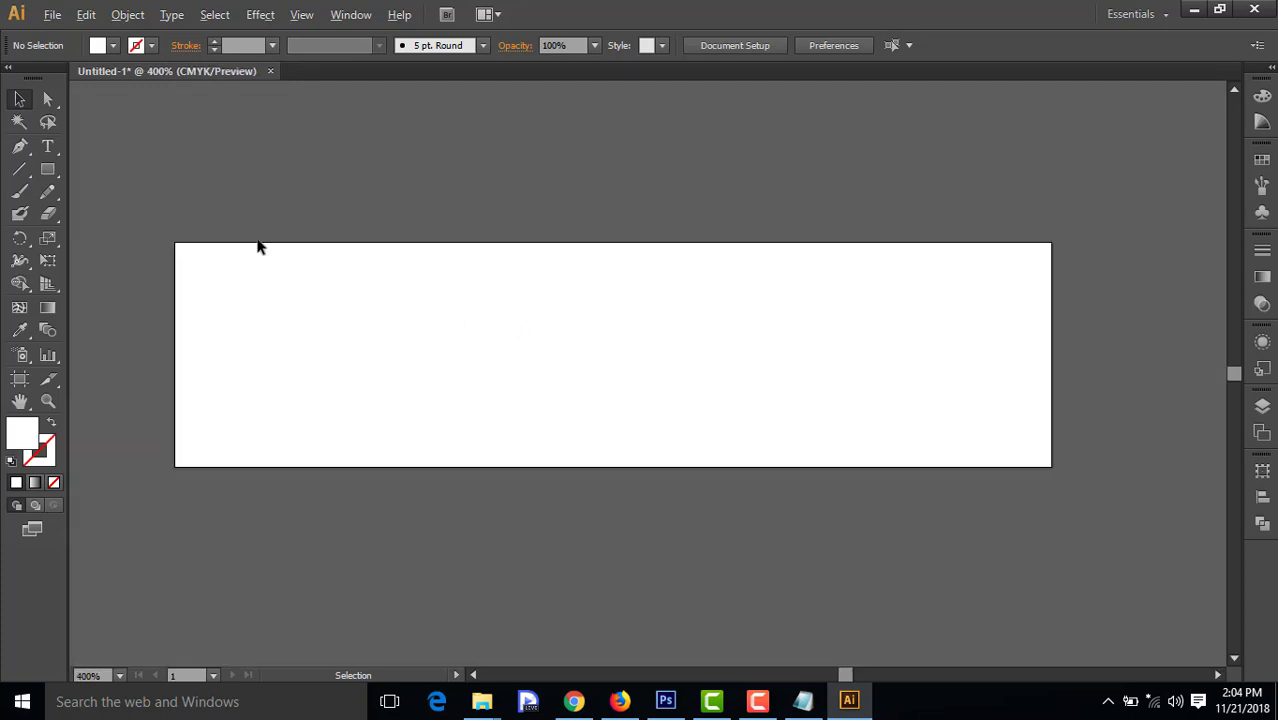
{"action": "left_click", "coordinate": [110, 46]}
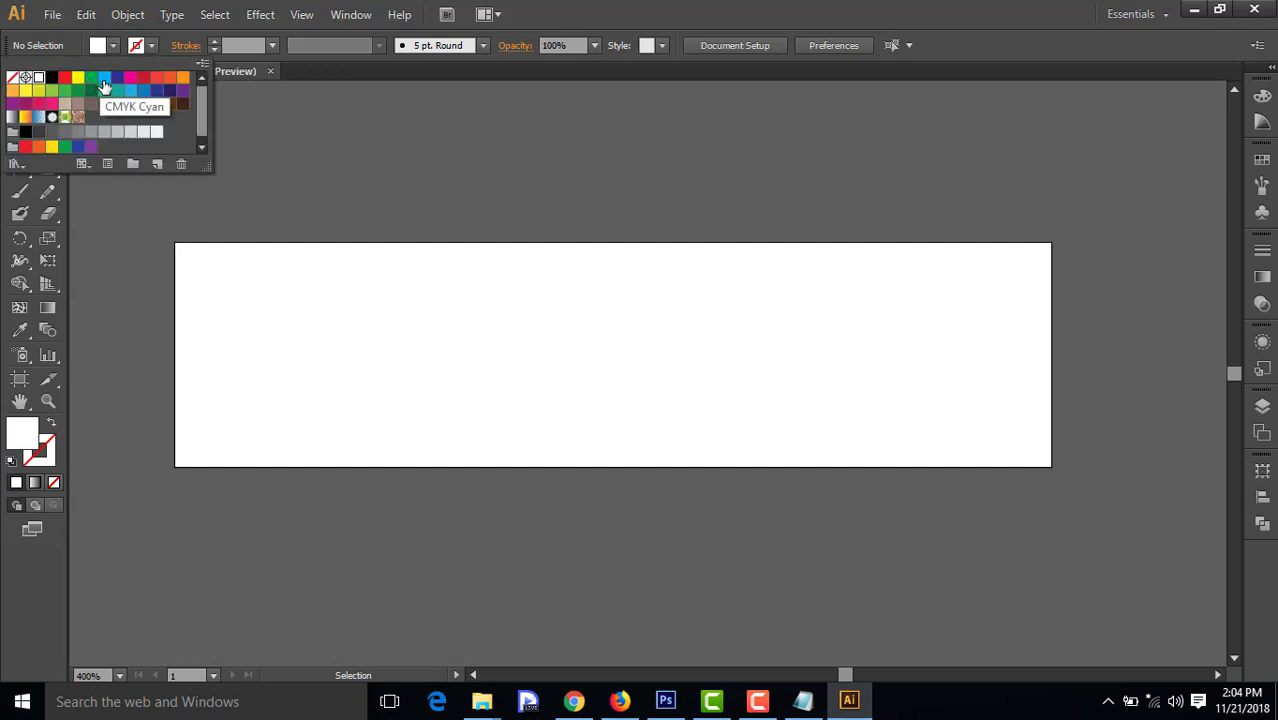
{"action": "left_click", "coordinate": [104, 86]}
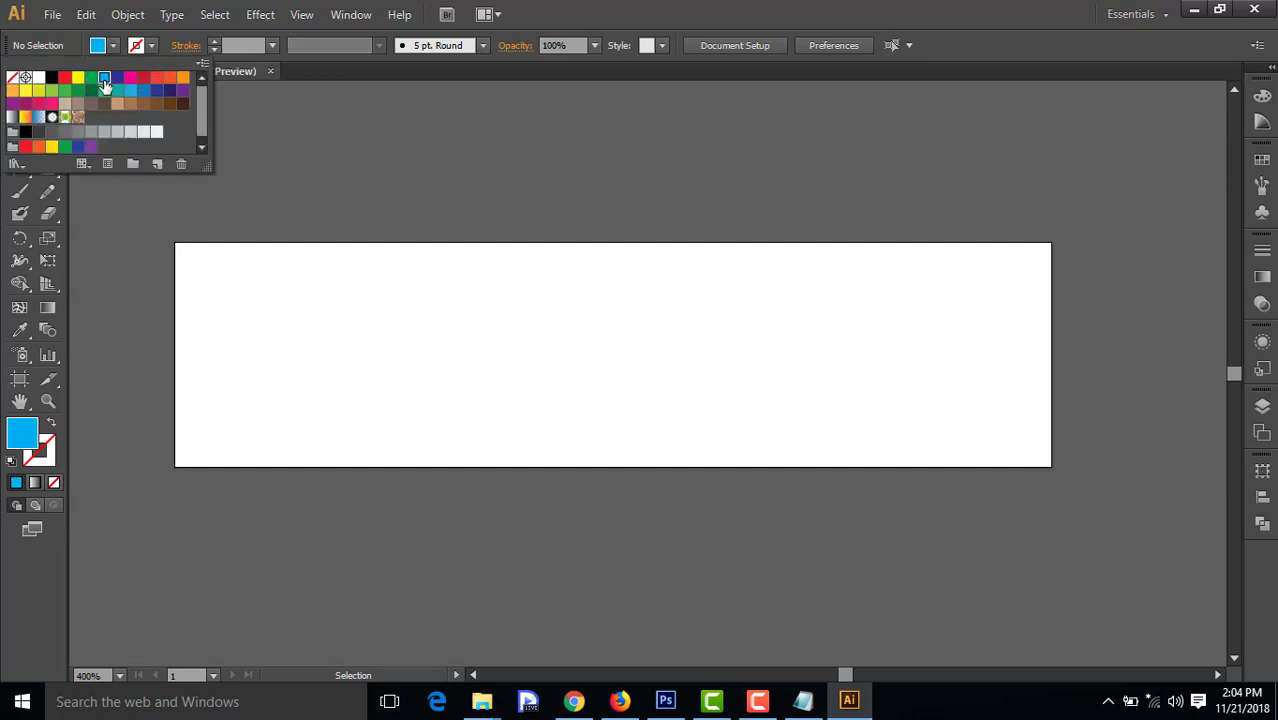
{"action": "left_click", "coordinate": [135, 214]}
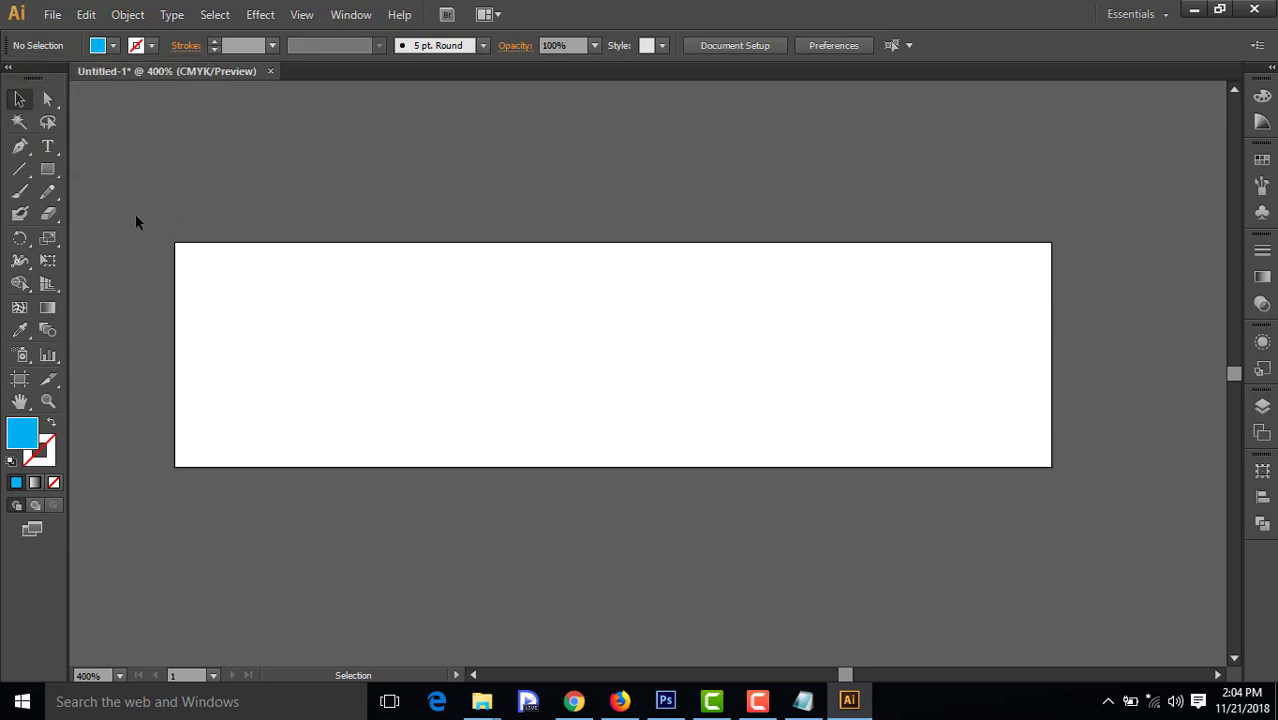
Draw a 234 x 60 pt rectangle covering the whole artboard as the banner background
{"action": "left_click", "coordinate": [50, 172]}
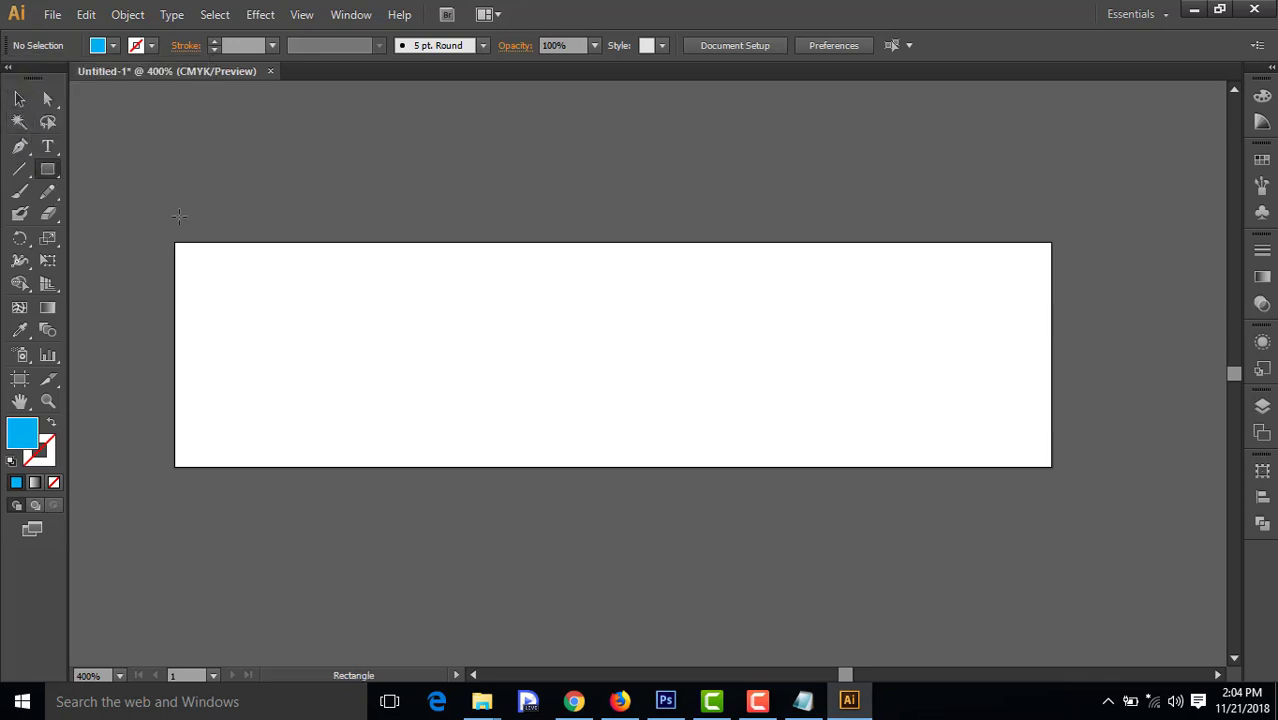
{"action": "left_click_drag", "start_coordinate": [176, 244], "coordinate": [1052, 467]}
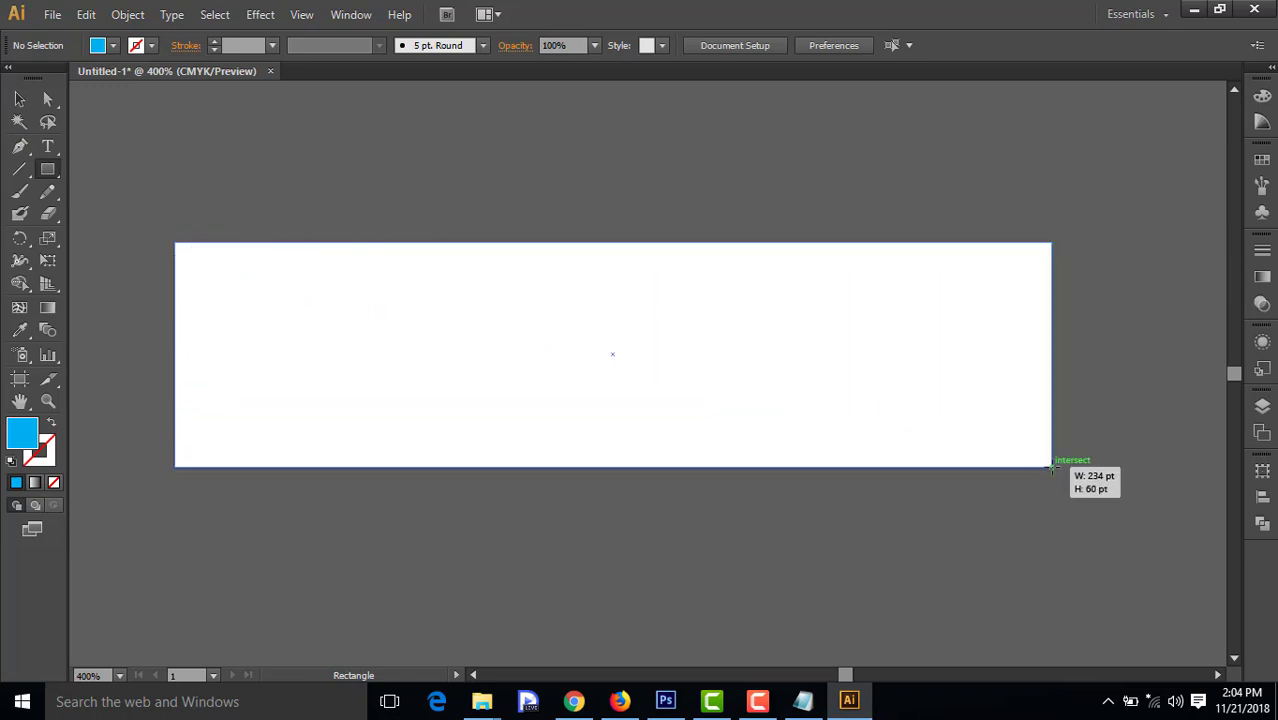
{"action": "left_click_drag", "start_coordinate": [1052, 467], "coordinate": [1052, 467]}
{"action": "left_click", "coordinate": [19, 99]}
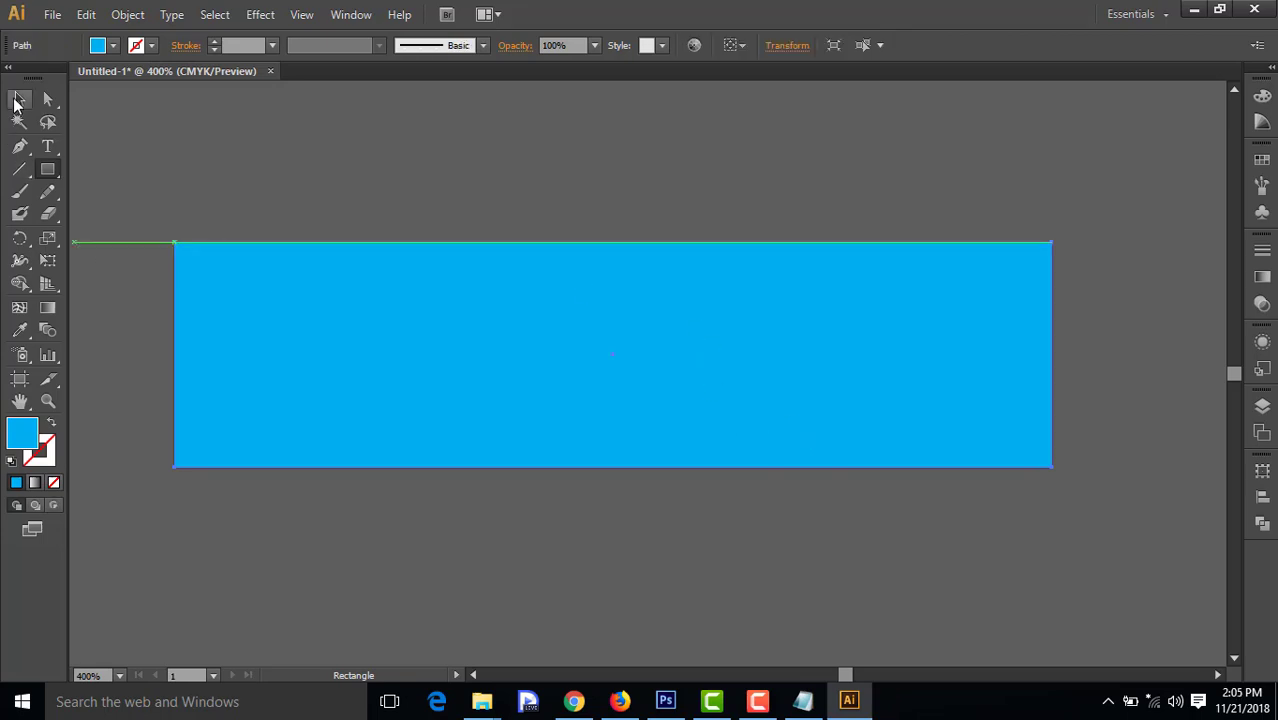
{"action": "scroll", "coordinate": [382, 416], "scroll_direction": "up", "scroll_amount": 3}
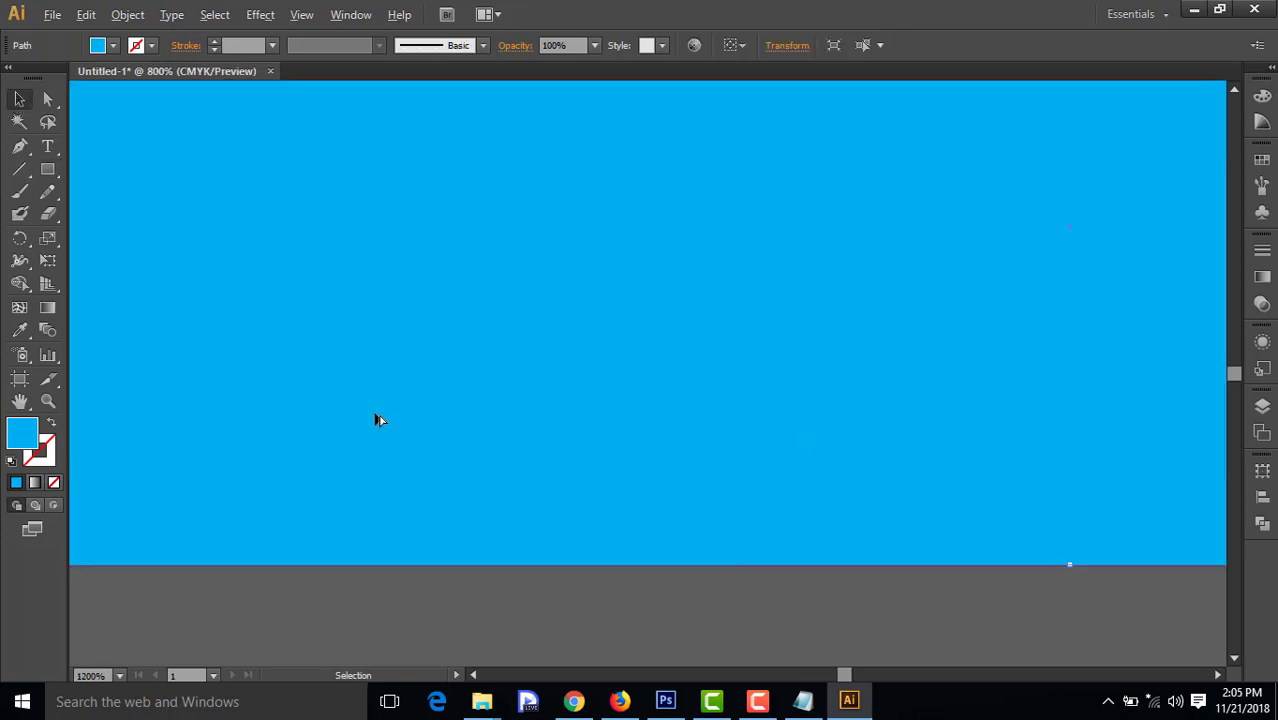
Switch to File Explorer and open the 1.Class --21-10-2018 folder inside ISD Brack Graphics Offis Work
{"action": "scroll", "coordinate": [382, 416], "scroll_direction": "down", "scroll_amount": 4}
{"action": "left_click", "coordinate": [273, 548]}
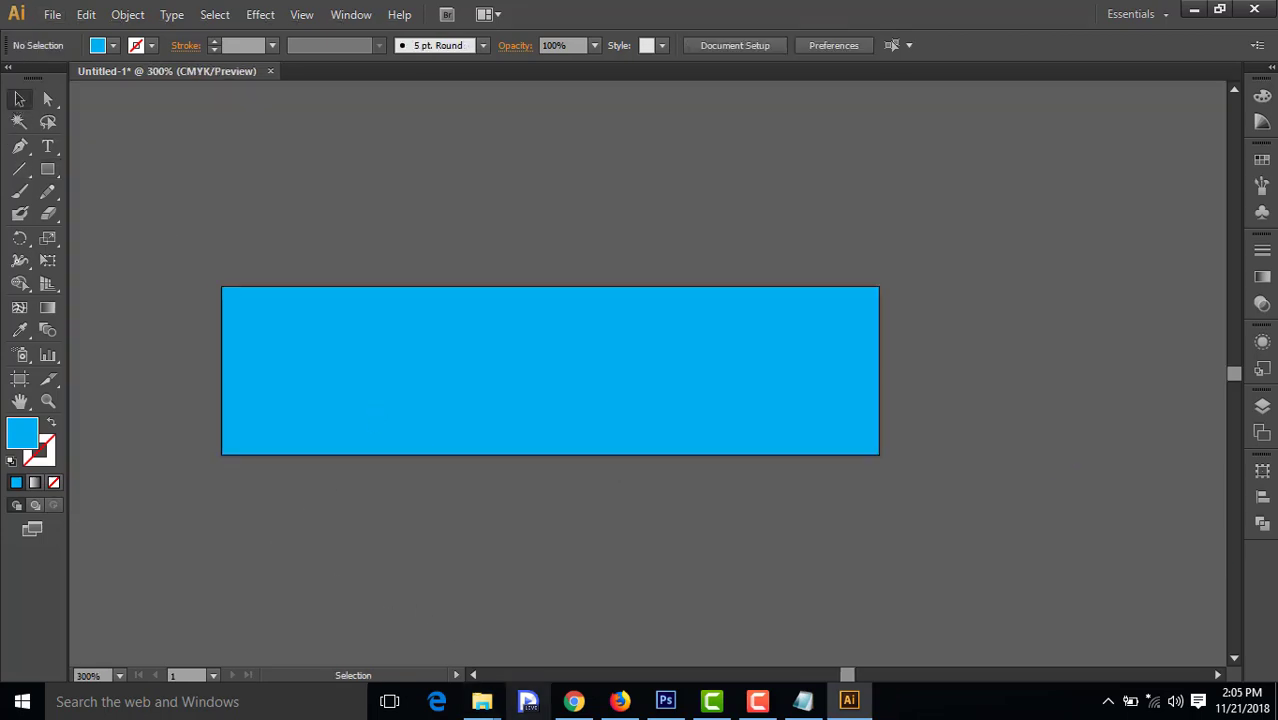
{"action": "mouse_move", "coordinate": [490, 709]}
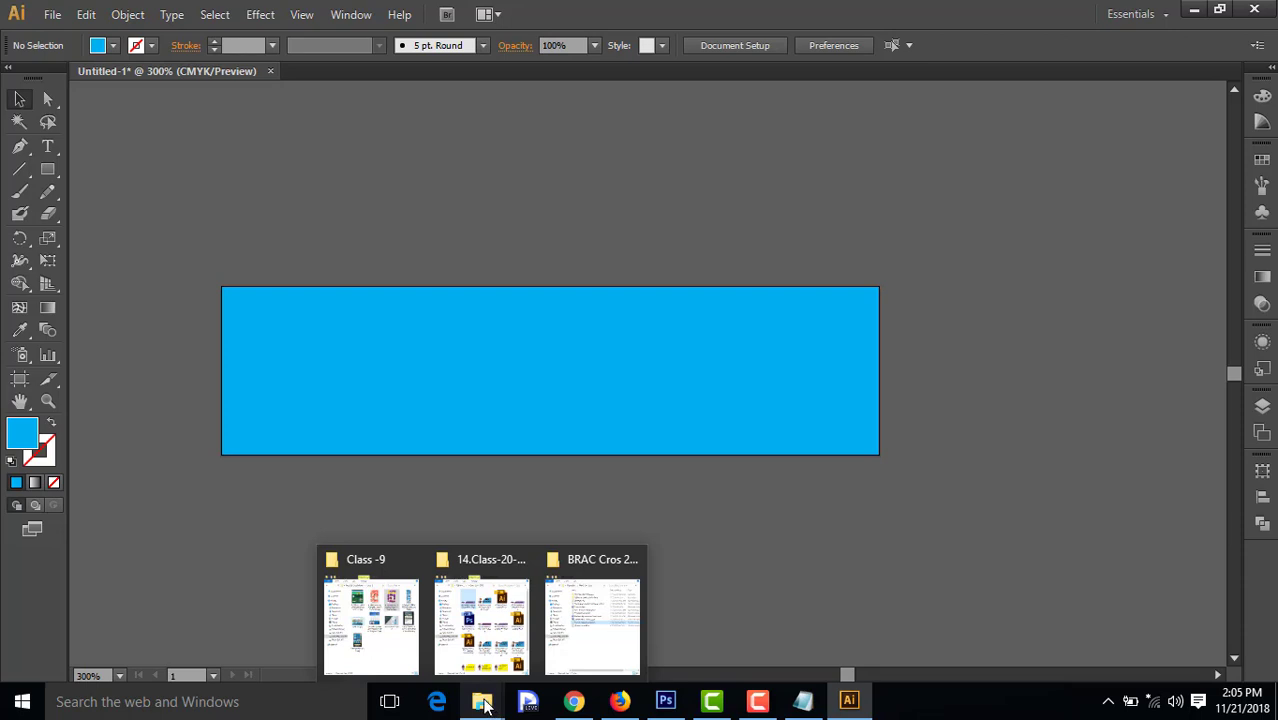
{"action": "left_click", "coordinate": [401, 630]}
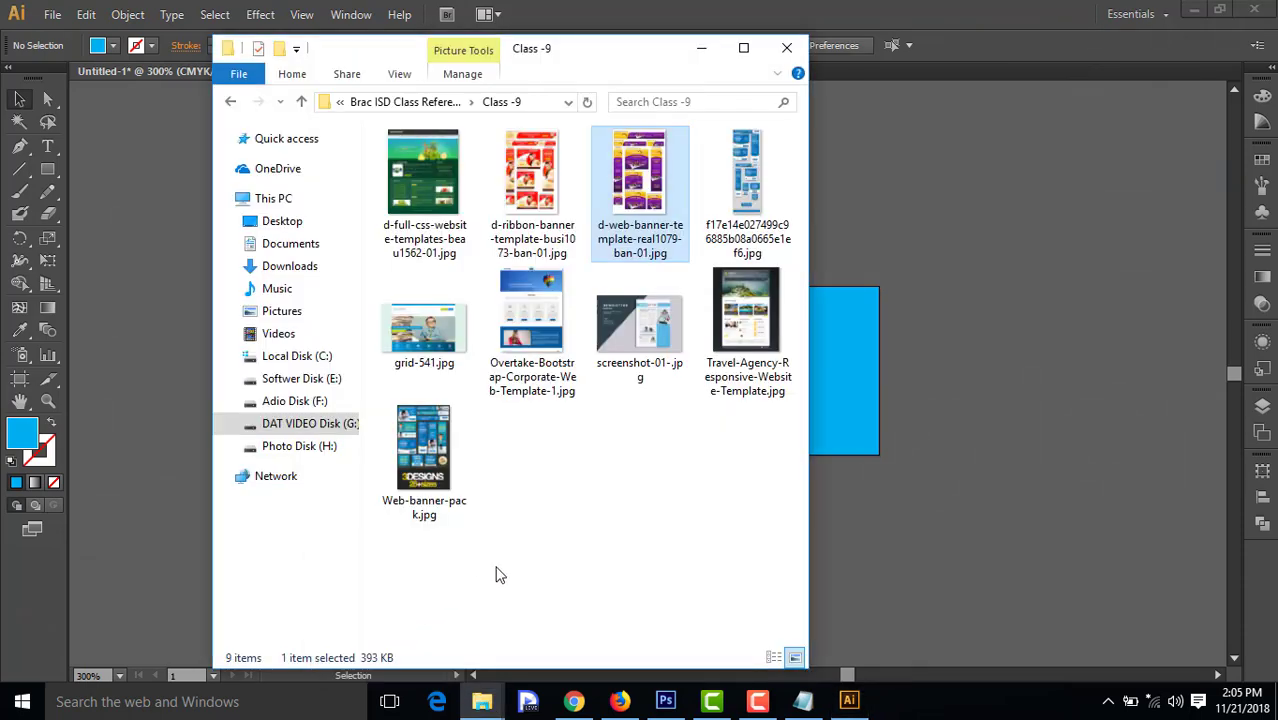
{"action": "left_click", "coordinate": [231, 103]}
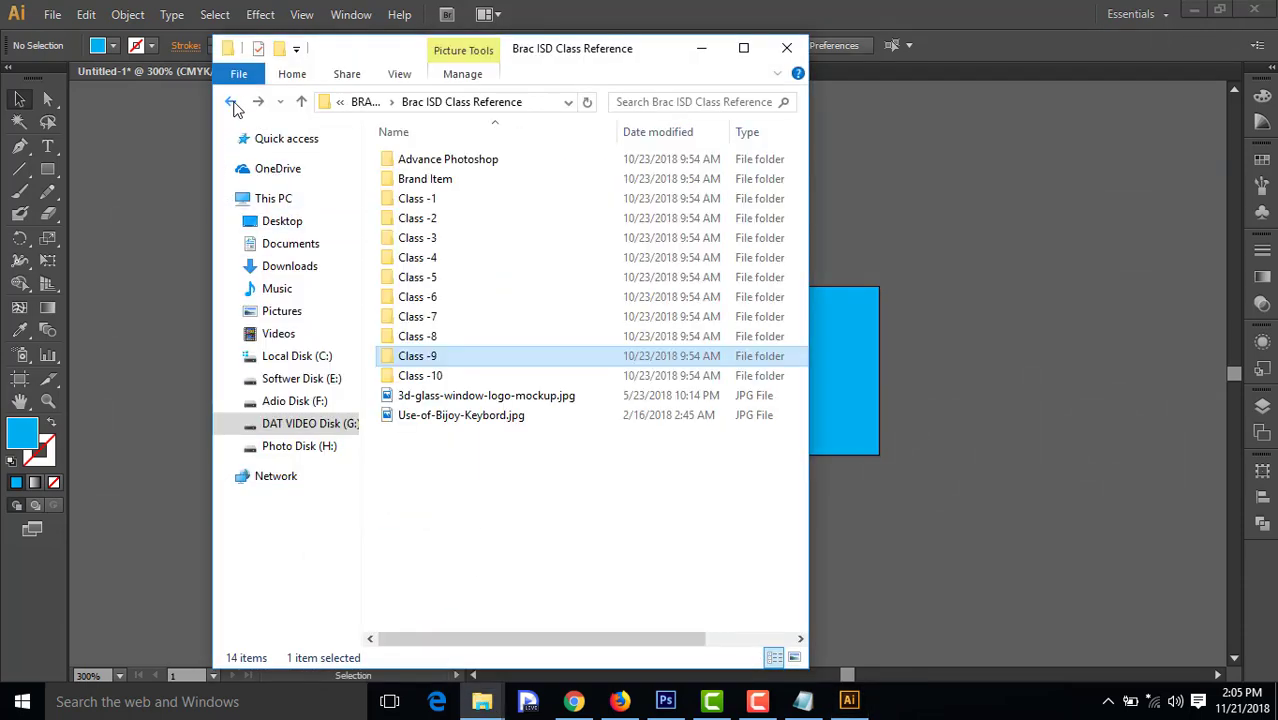
{"action": "left_click", "coordinate": [231, 103]}
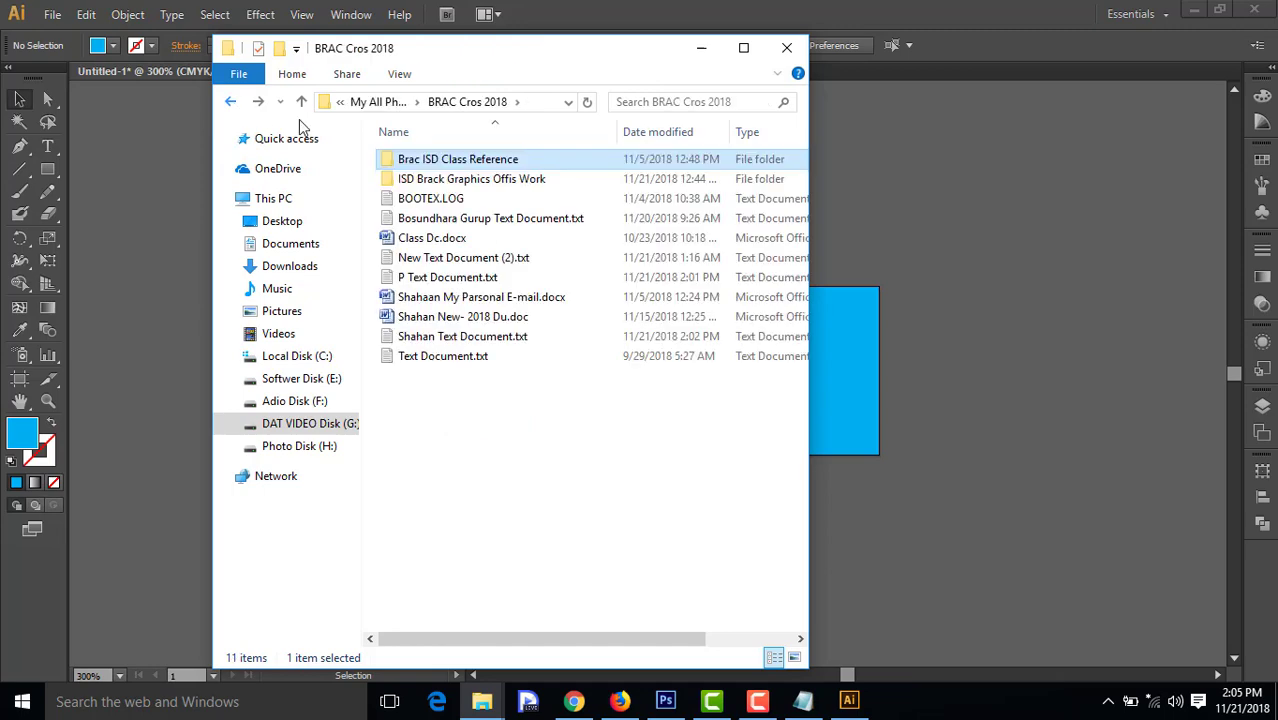
{"action": "double_click", "coordinate": [437, 177]}
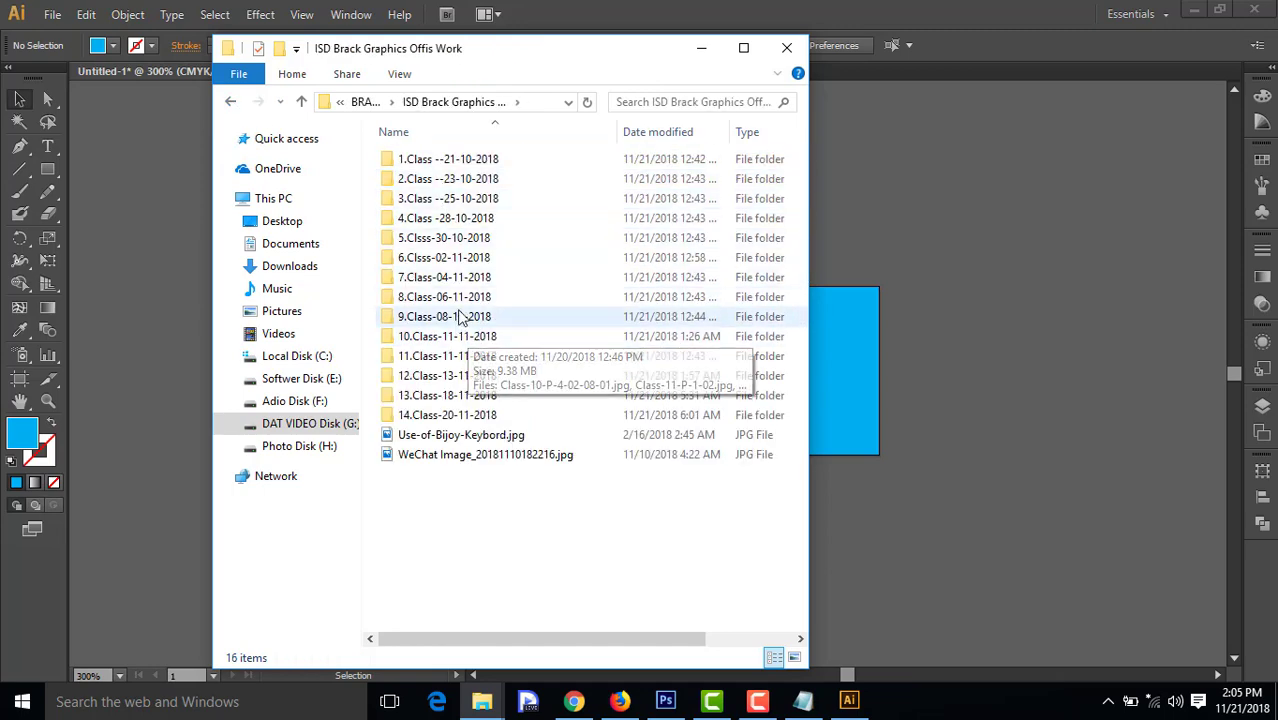
{"action": "double_click", "coordinate": [460, 182]}
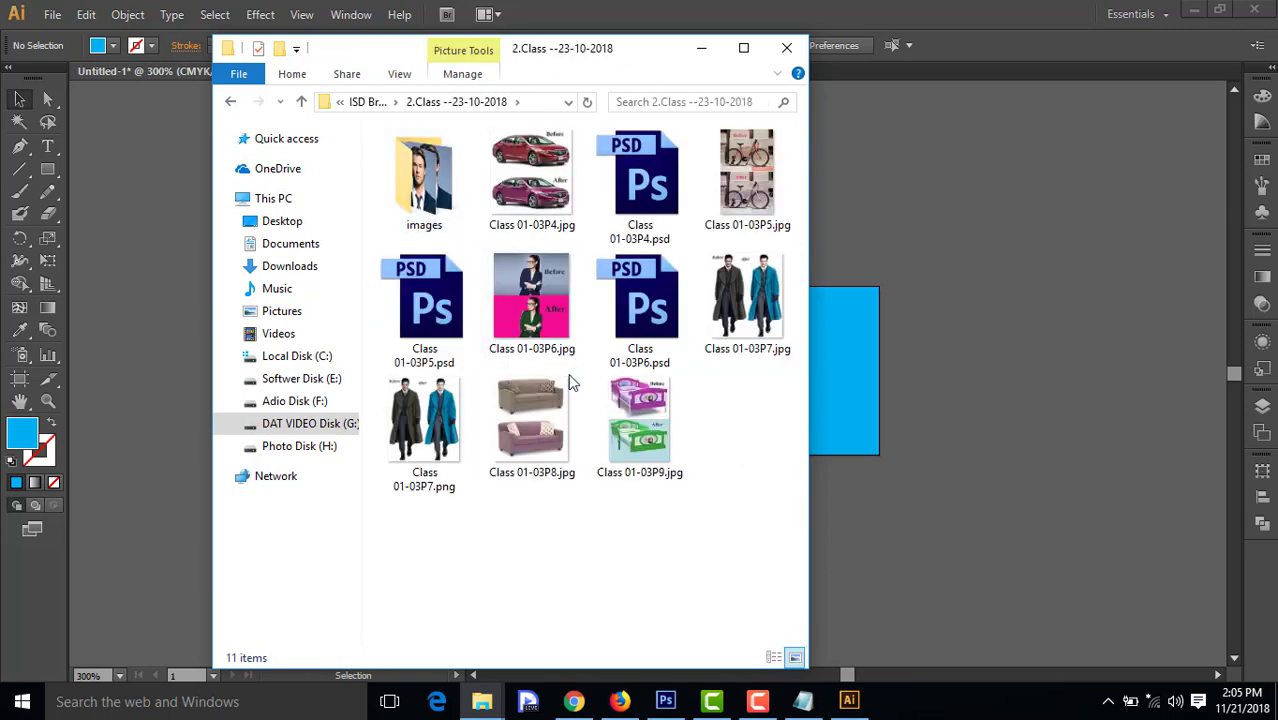
{"action": "left_click", "coordinate": [231, 102]}
{"action": "double_click", "coordinate": [430, 161]}
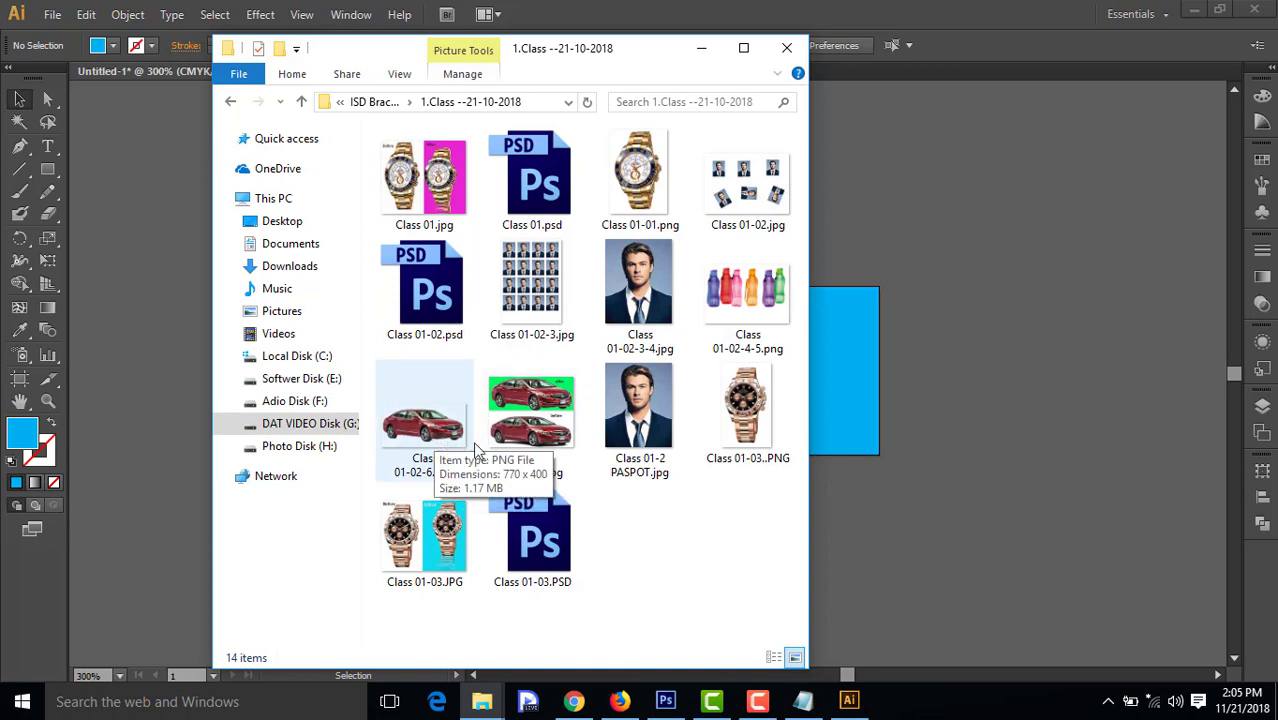
Place the red car image Class 01-02-6.png from the folder into the Illustrator banner document
{"action": "left_click_drag", "start_coordinate": [432, 436], "coordinate": [856, 406]}
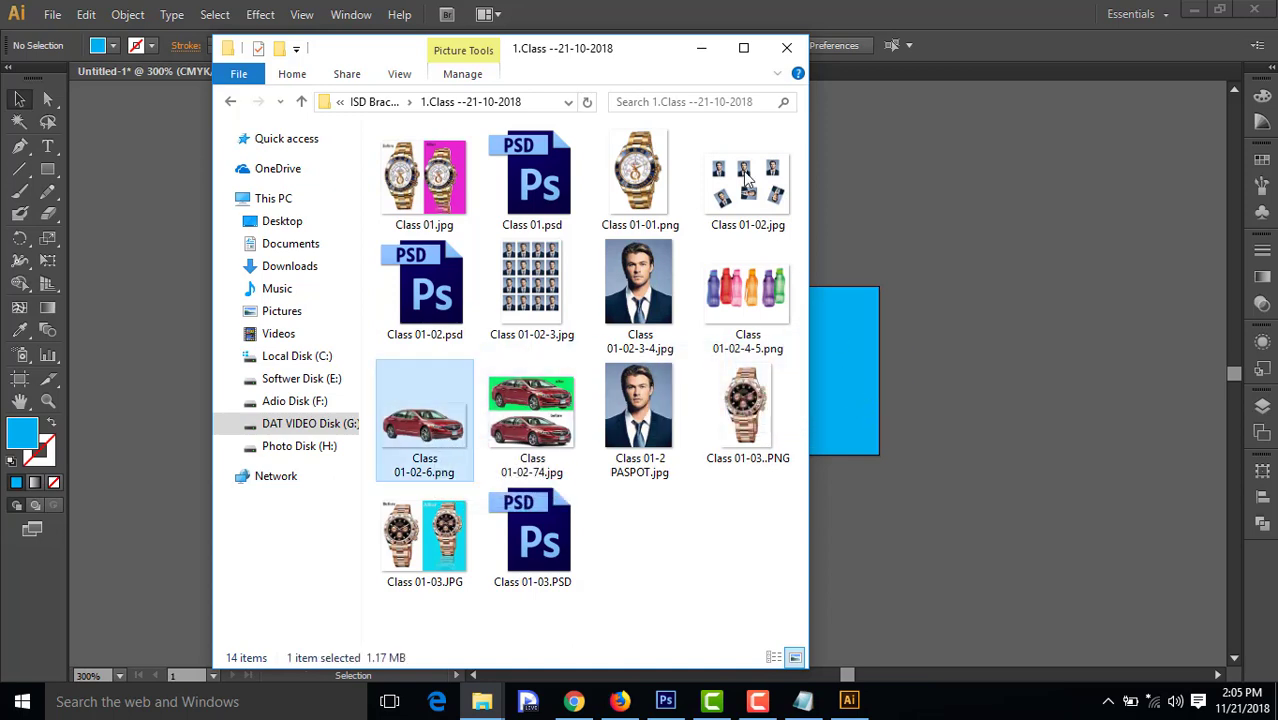
{"action": "left_click", "coordinate": [700, 50]}
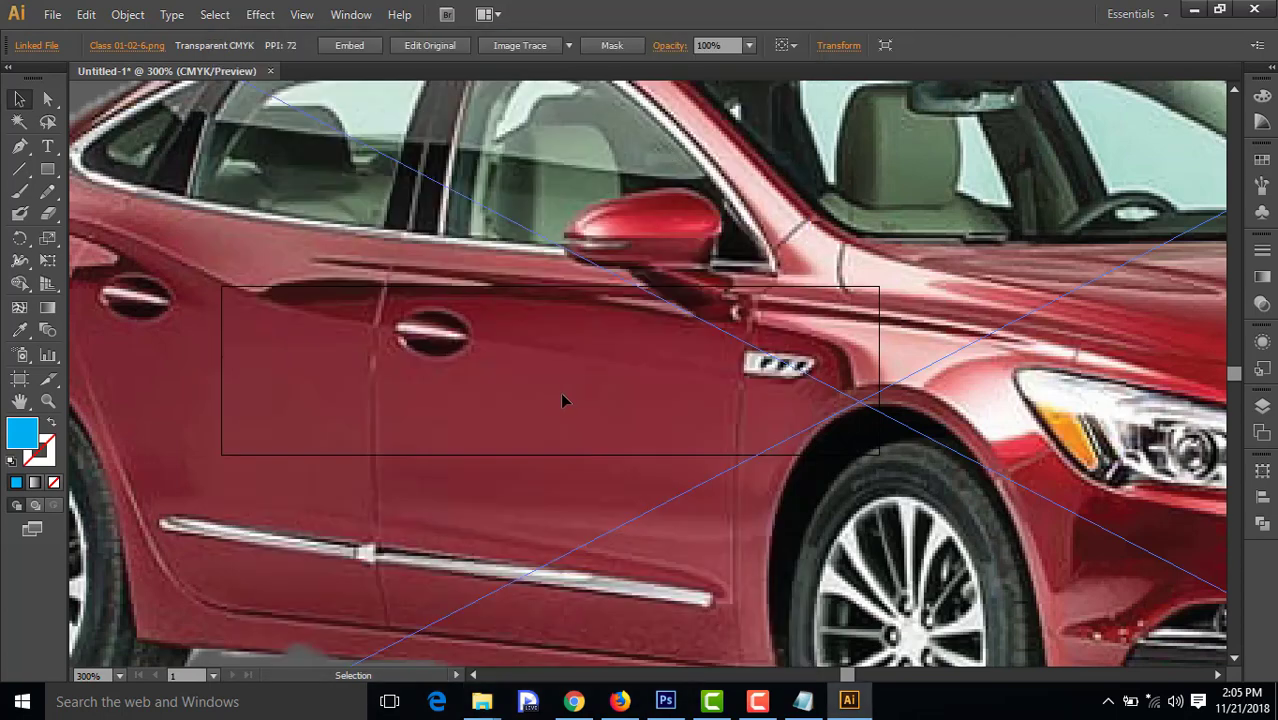
{"action": "scroll", "coordinate": [560, 392], "scroll_direction": "down", "scroll_amount": 5}
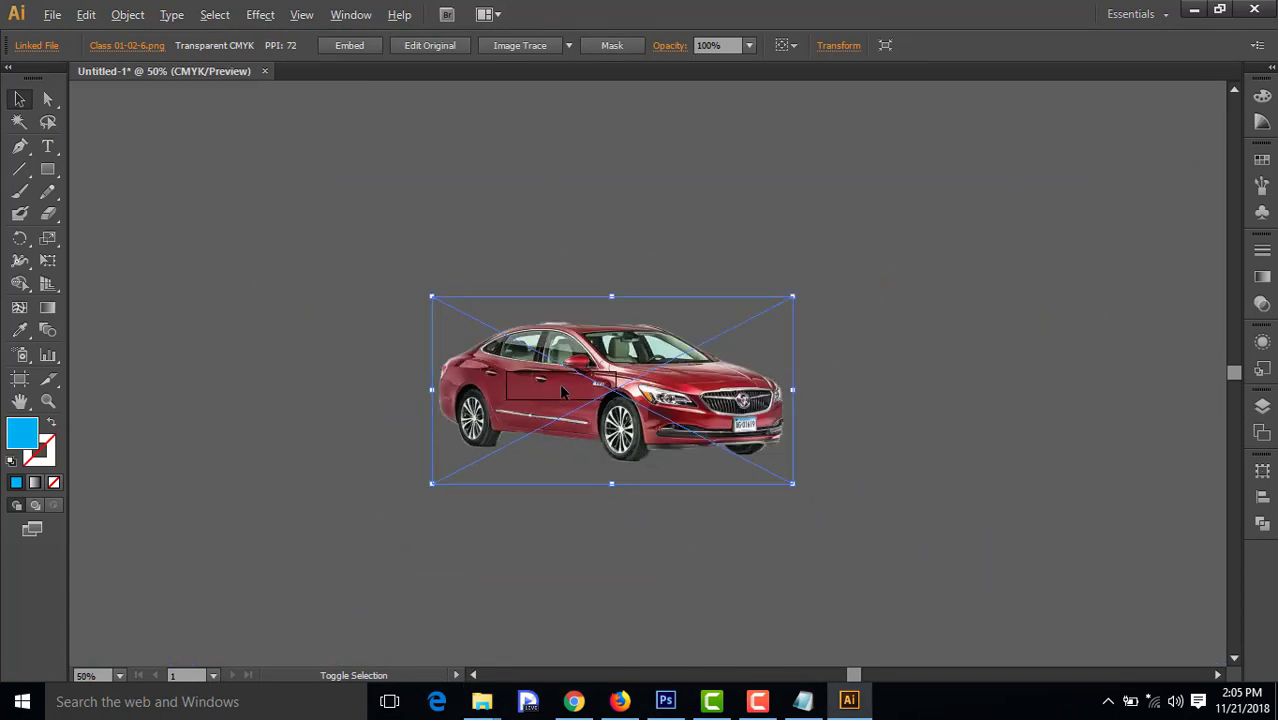
{"action": "scroll", "coordinate": [559, 383], "scroll_direction": "up", "scroll_amount": 2}
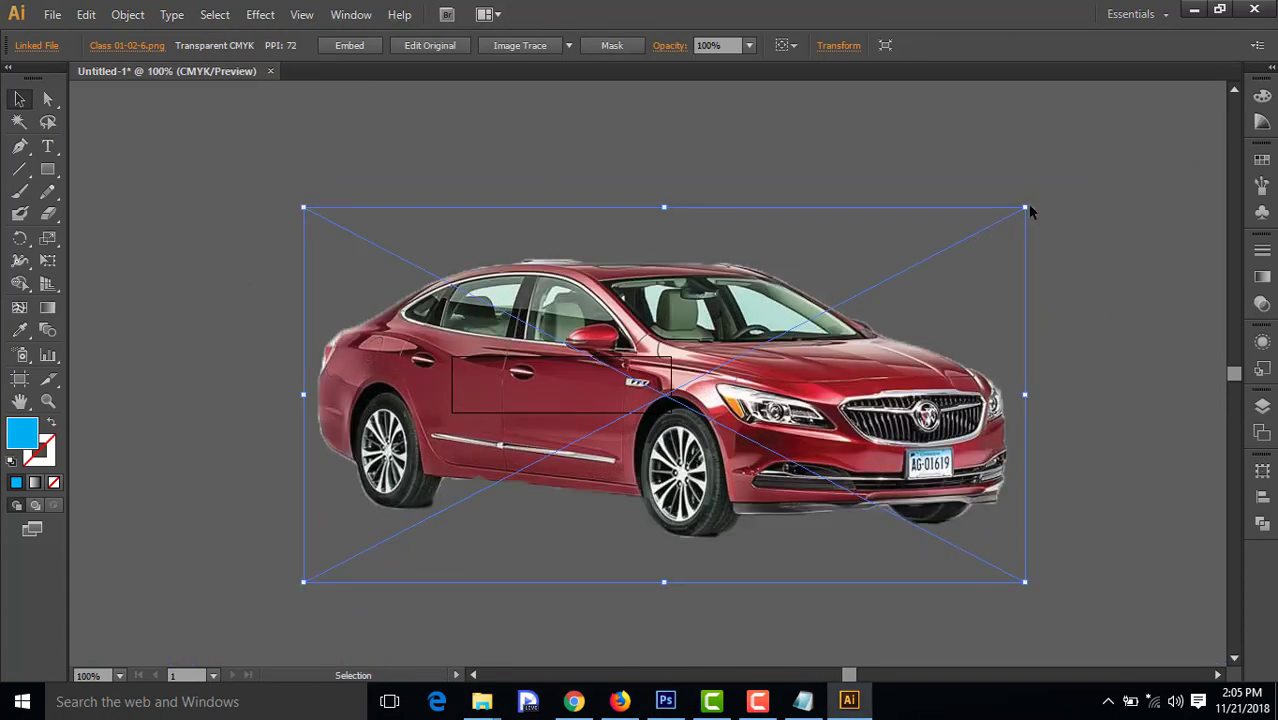
Scale the car image down proportionally to fit the banner's height and move it onto the banner's left end
{"action": "left_click_drag", "start_coordinate": [1024, 208], "coordinate": [733, 390]}
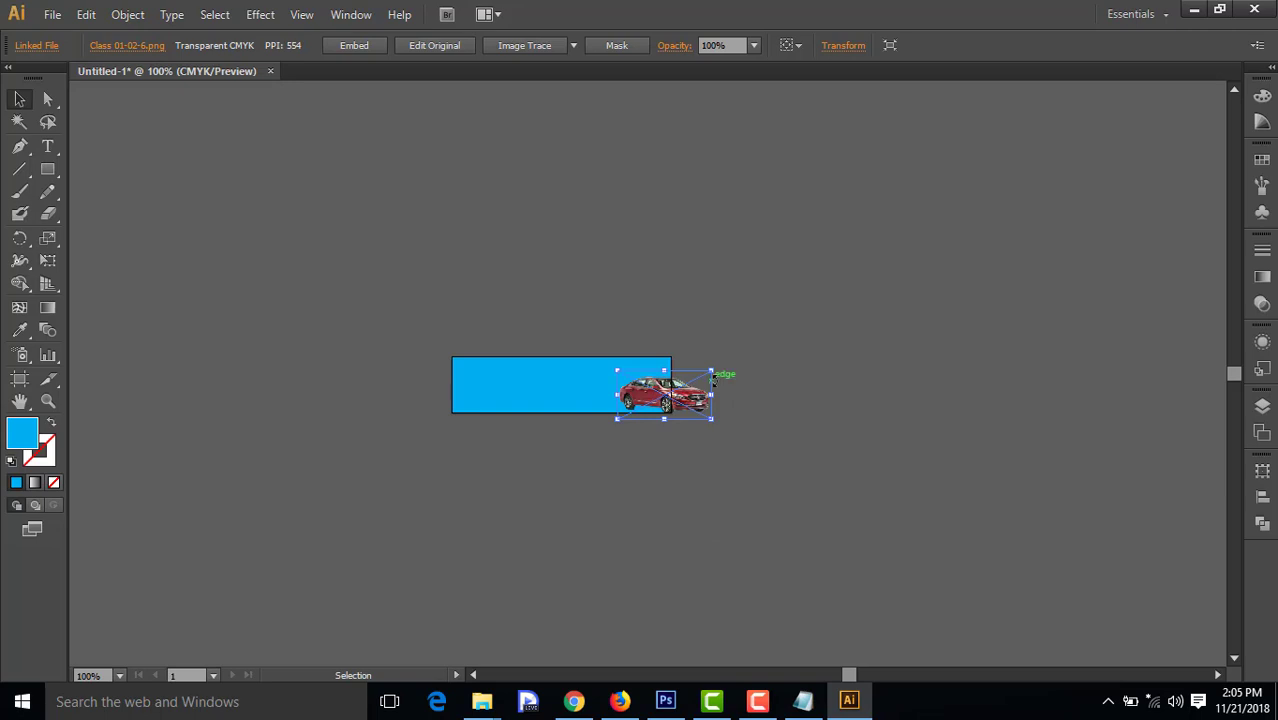
{"action": "scroll", "coordinate": [716, 382], "scroll_direction": "up", "scroll_amount": 3}
{"action": "scroll", "coordinate": [705, 384], "scroll_direction": "down", "scroll_amount": 2}
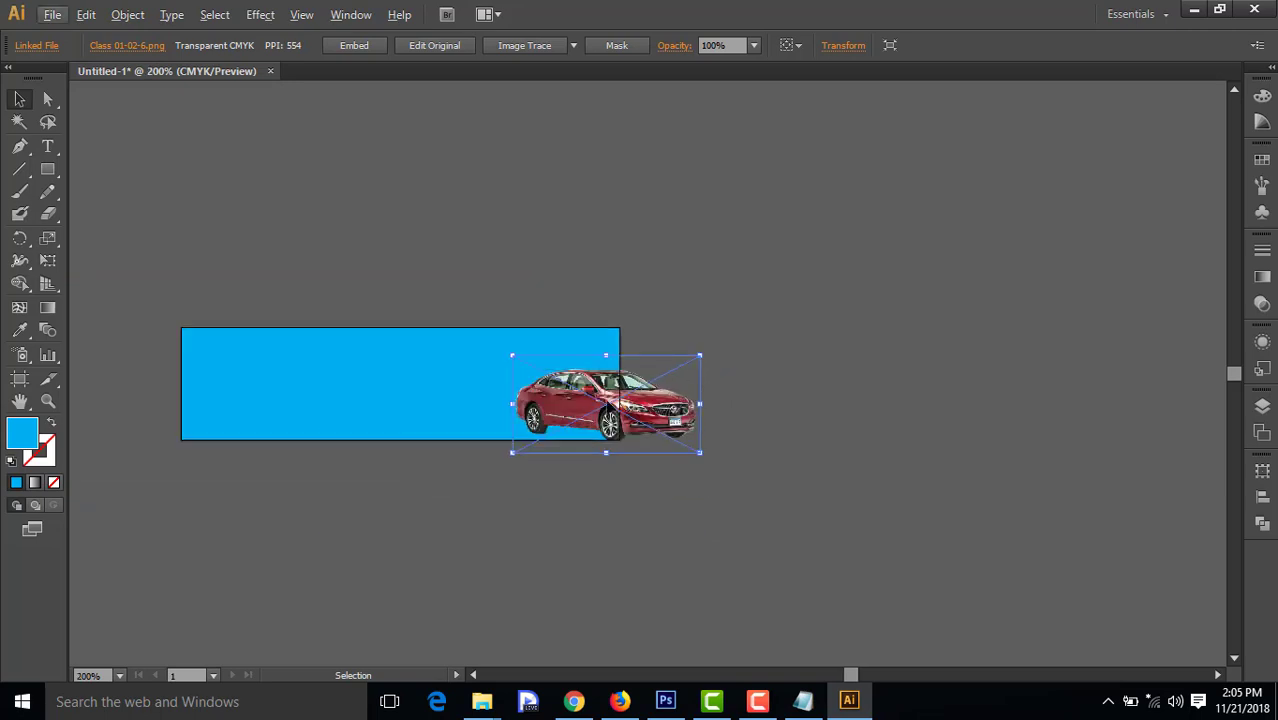
{"action": "left_click_drag", "start_coordinate": [655, 408], "coordinate": [317, 376]}
{"action": "left_click", "coordinate": [440, 281]}
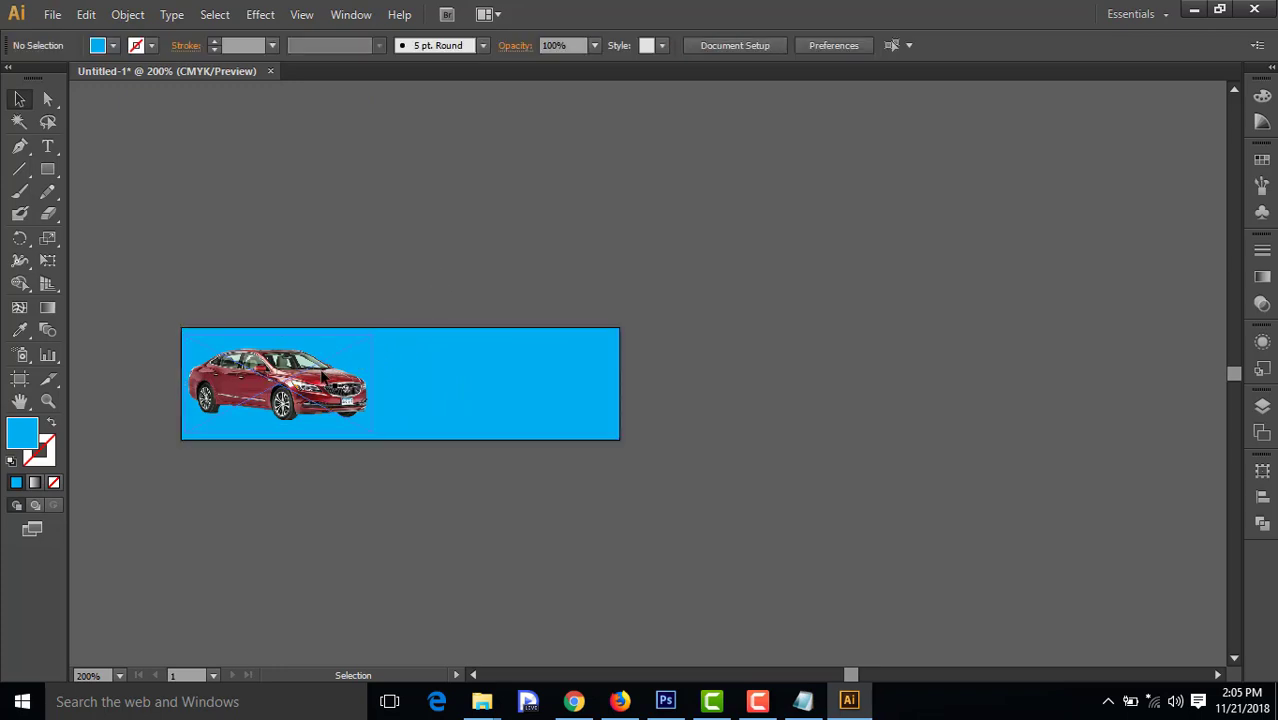
Stretch the car image vertically so its frame reaches the banner's top edge and extends slightly closer to the bottom edge
{"action": "left_click", "coordinate": [334, 384]}
{"action": "scroll", "coordinate": [330, 372], "scroll_direction": "up", "scroll_amount": 2}
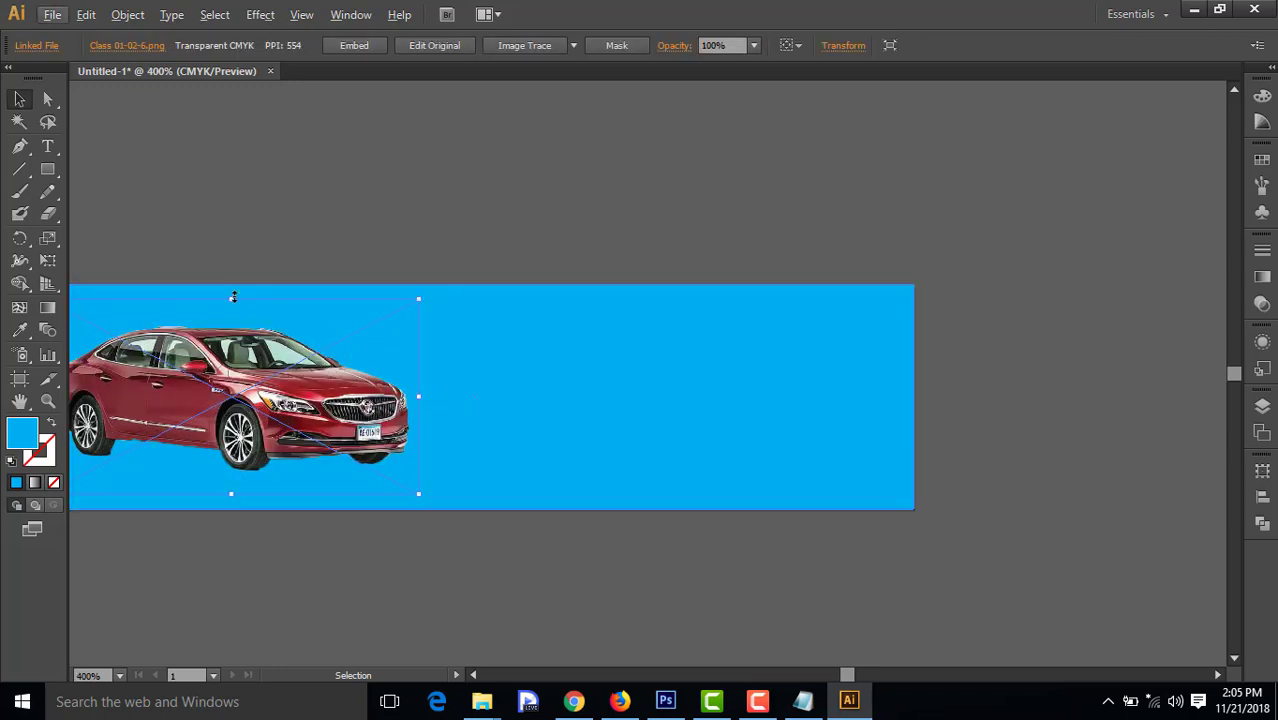
{"action": "left_click_drag", "start_coordinate": [231, 296], "coordinate": [236, 286]}
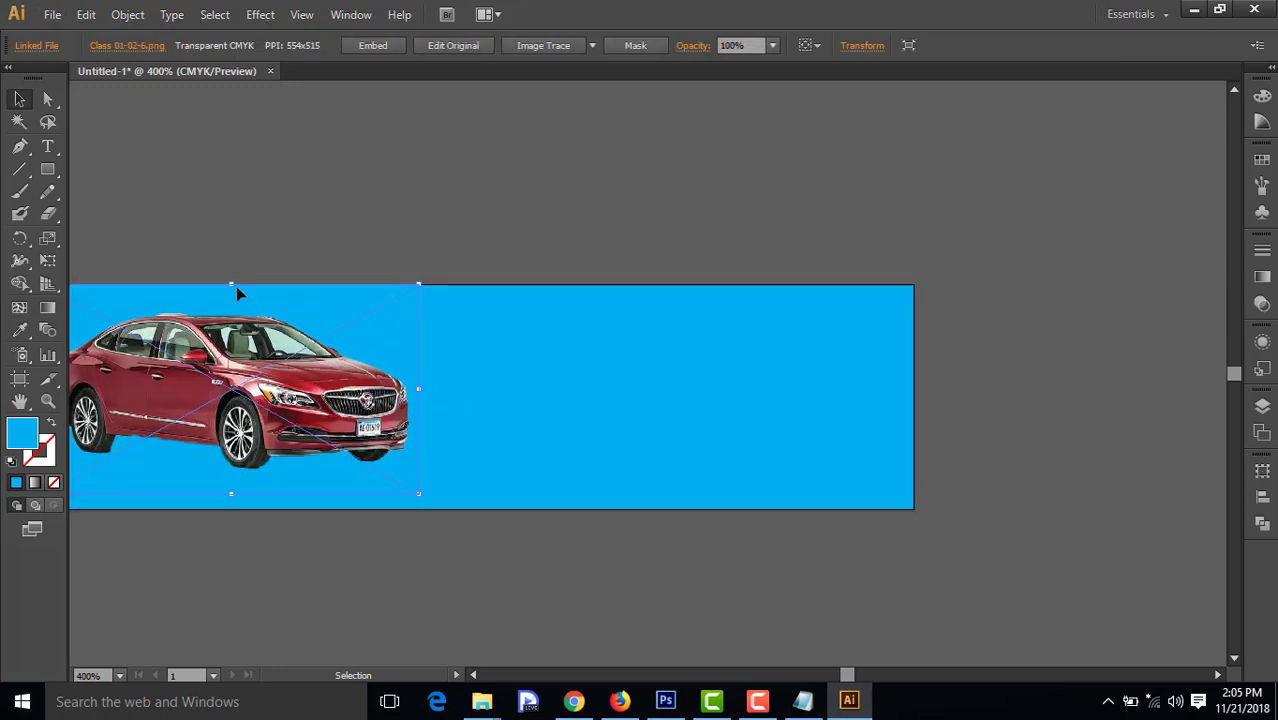
{"action": "scroll", "coordinate": [267, 338], "scroll_direction": "down", "scroll_amount": 1}
{"action": "scroll", "coordinate": [406, 483], "scroll_direction": "left", "scroll_amount": 4}
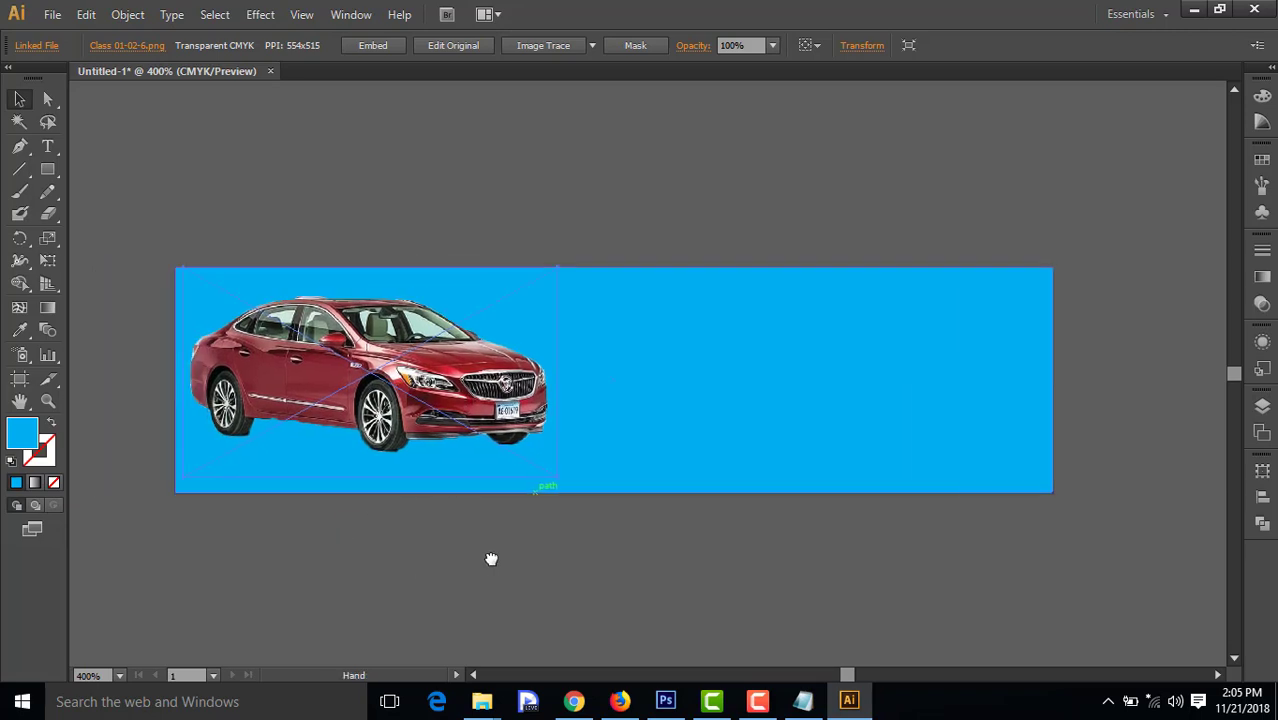
{"action": "left_click_drag", "start_coordinate": [425, 493], "coordinate": [426, 499]}
{"action": "left_click", "coordinate": [558, 557]}
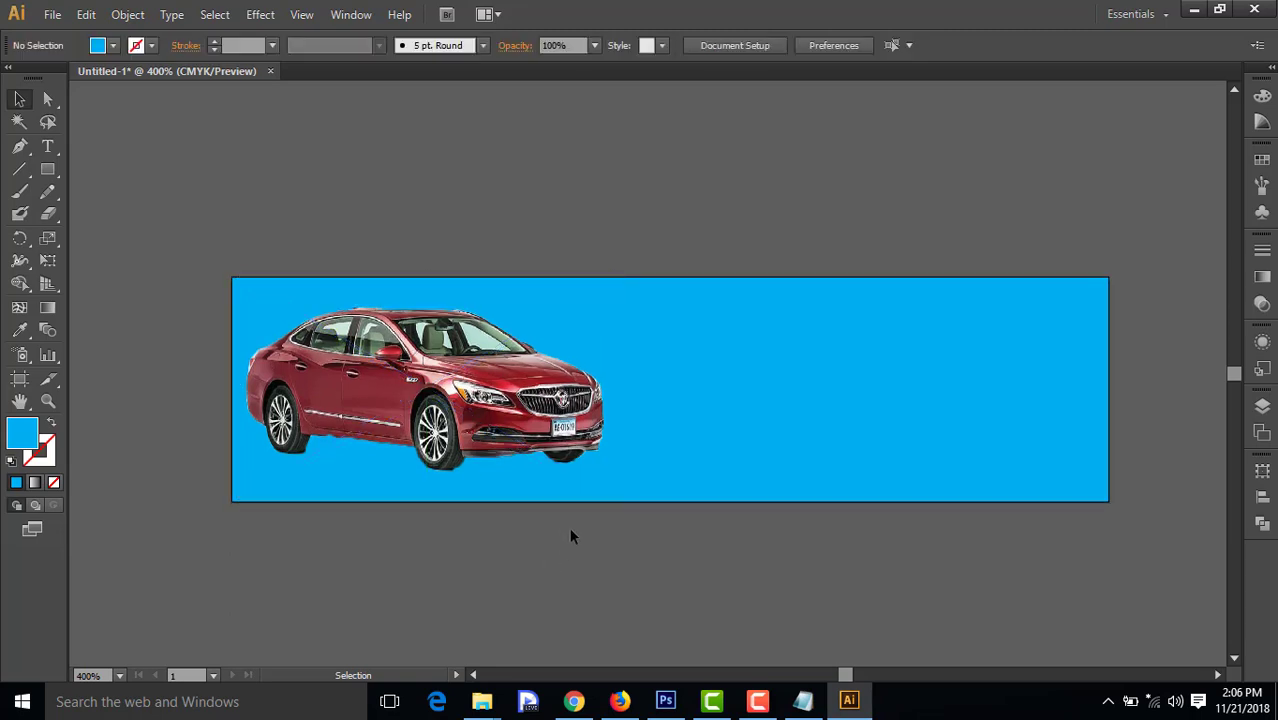
{"action": "scroll", "coordinate": [584, 534], "scroll_direction": "up", "scroll_amount": 1}
{"action": "scroll", "coordinate": [584, 534], "scroll_direction": "down", "scroll_amount": 2}
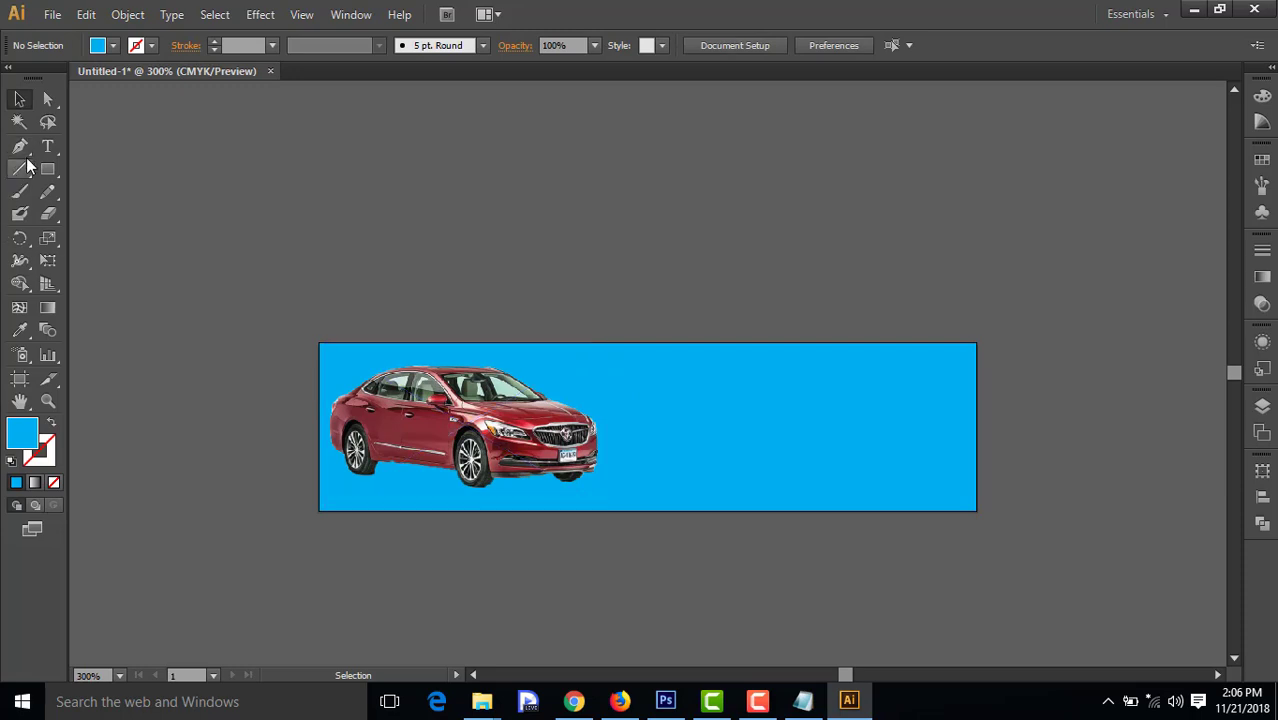
Draw a large arc with the Arc tool and move it across the banner just beyond the front of the car
{"action": "left_click_drag", "start_coordinate": [26, 170], "coordinate": [118, 191]}
{"action": "left_click_drag", "start_coordinate": [703, 564], "coordinate": [975, 246]}
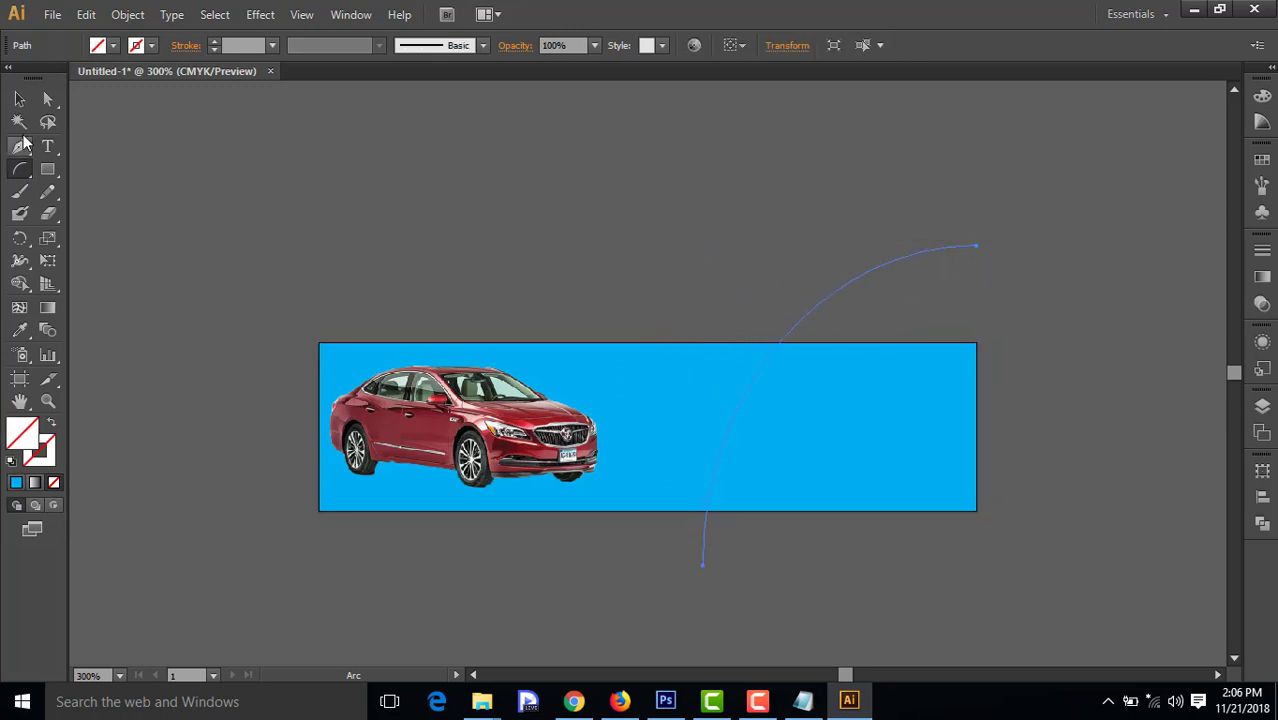
{"action": "left_click", "coordinate": [19, 99]}
{"action": "left_click_drag", "start_coordinate": [730, 408], "coordinate": [603, 470]}
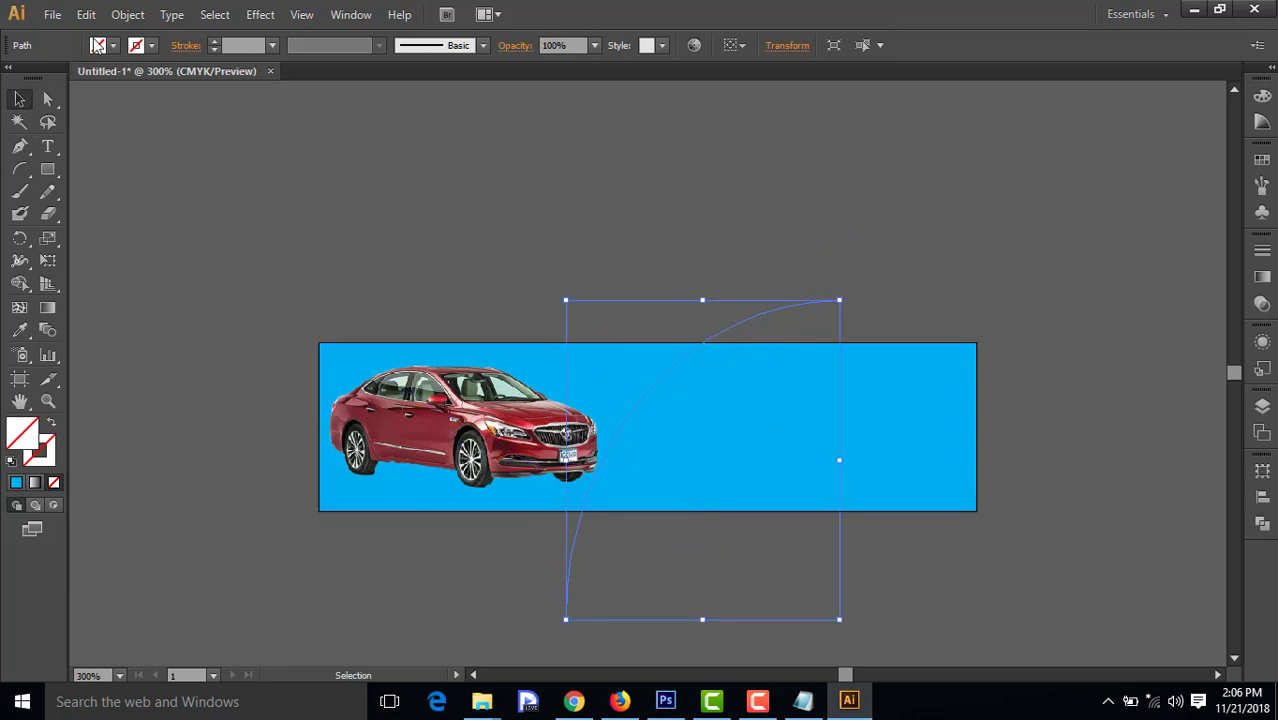
Divide the cyan background along the arc with Divide Objects Below and clear the selection
{"action": "left_click", "coordinate": [127, 14]}
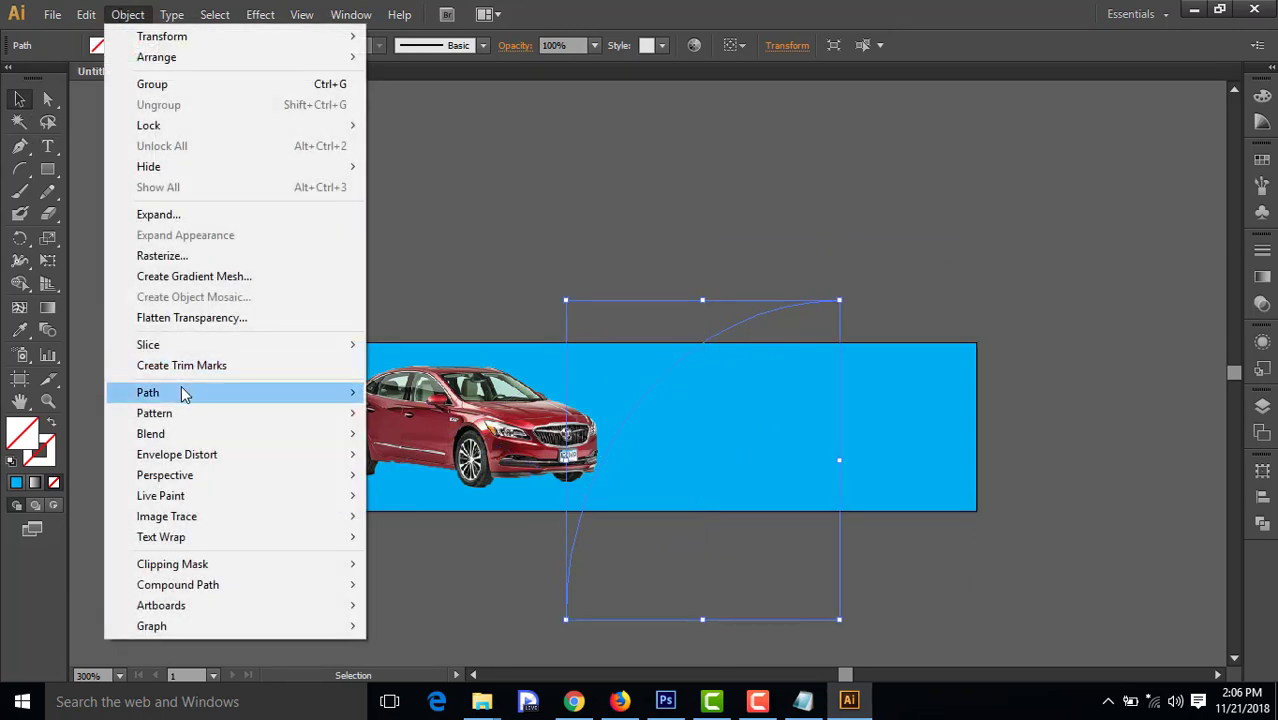
{"action": "mouse_move", "coordinate": [184, 393]}
{"action": "left_click", "coordinate": [447, 551]}
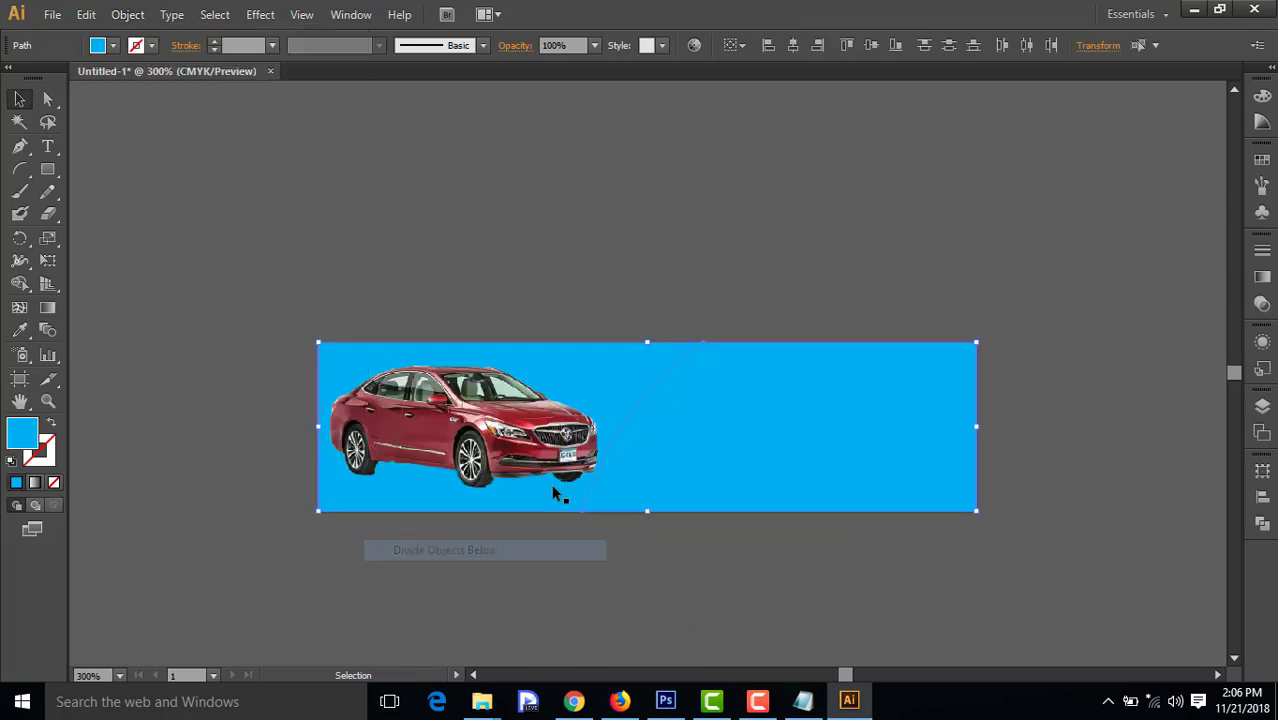
{"action": "left_click", "coordinate": [659, 235]}
Delete the cyan background piece behind the car, leaving only the curved piece on the banner's right side
{"action": "left_click", "coordinate": [565, 349]}
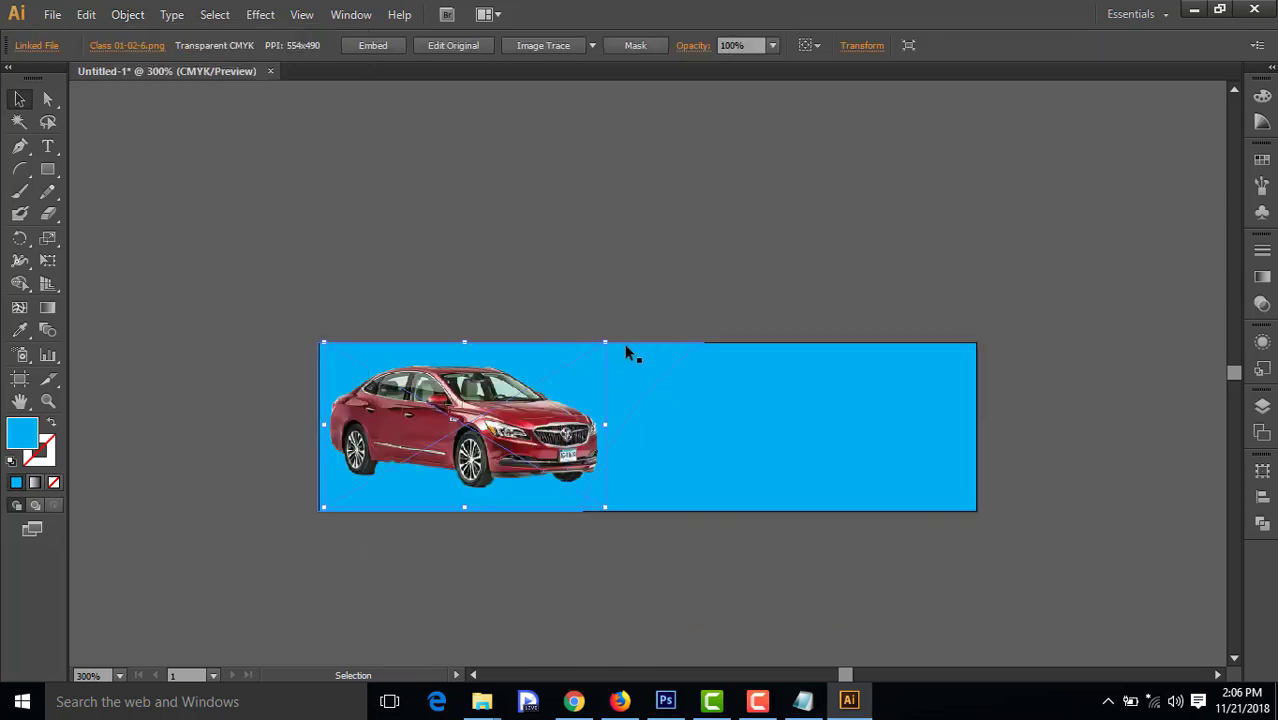
{"action": "left_click", "coordinate": [636, 351]}
{"action": "left_click", "coordinate": [665, 226]}
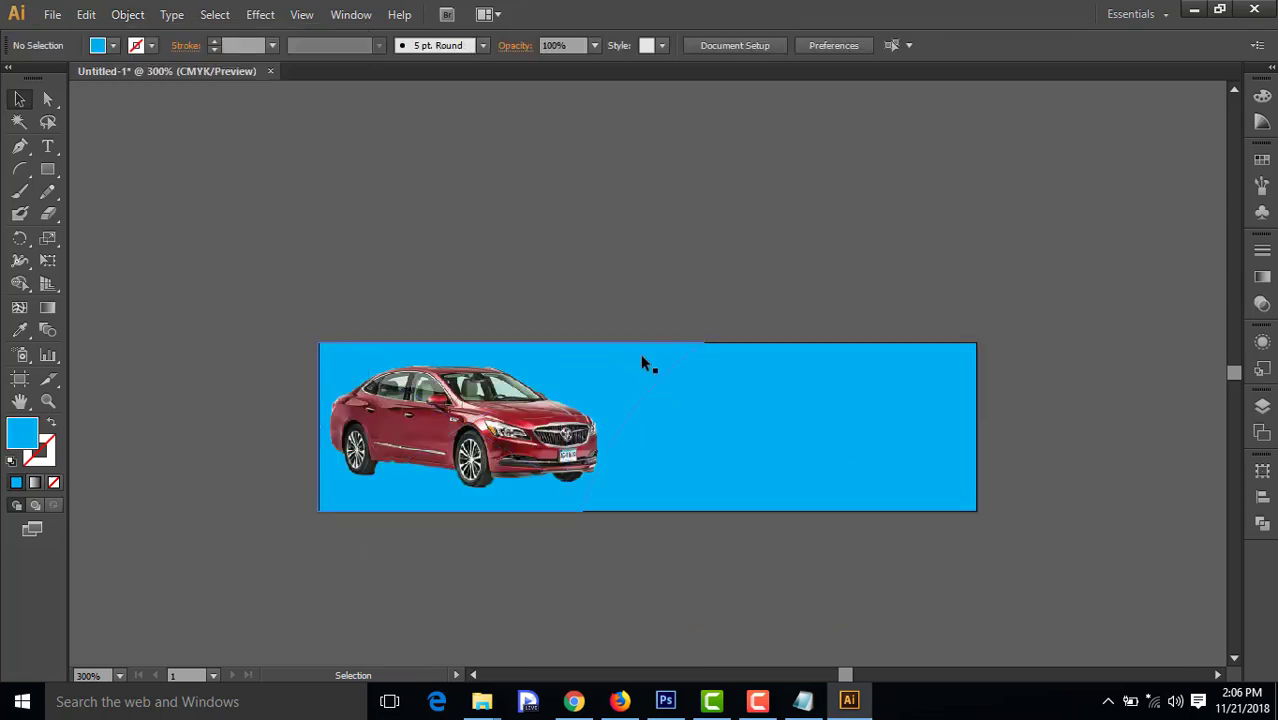
{"action": "left_click", "coordinate": [643, 363]}
{"action": "key", "text": "Delete"}
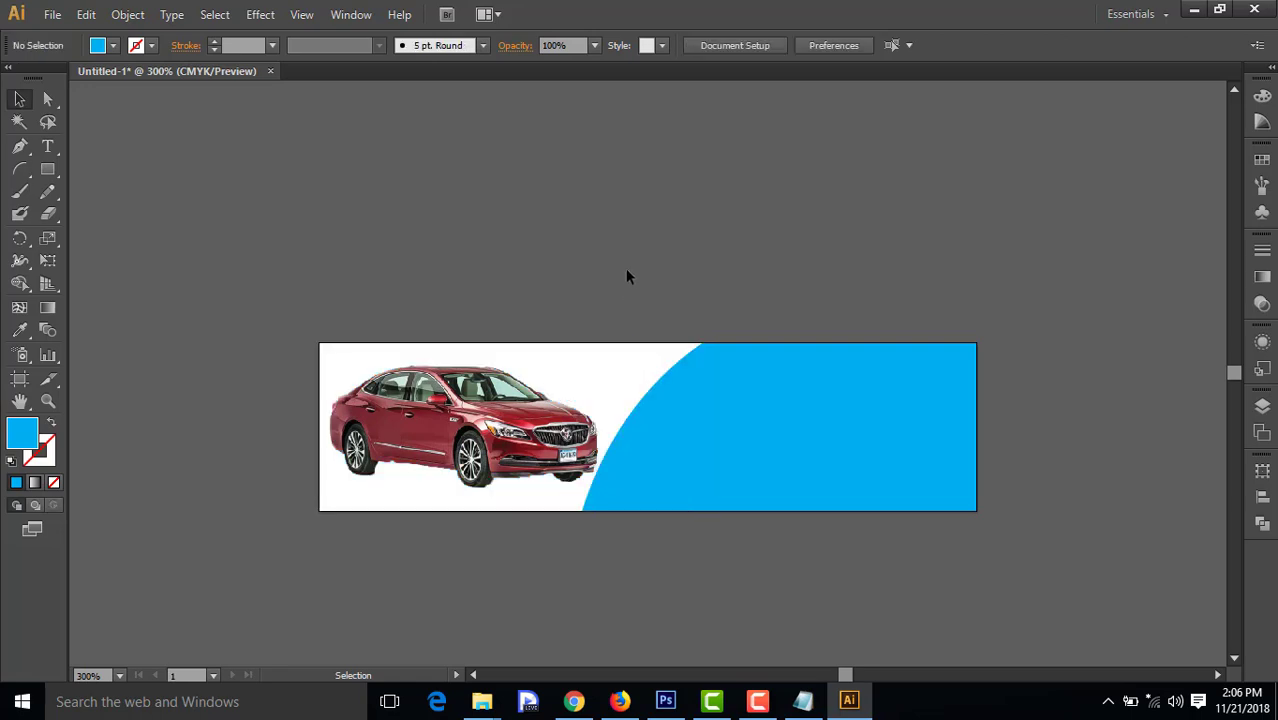
{"action": "scroll", "coordinate": [746, 407], "scroll_direction": "down", "scroll_amount": 1}
{"action": "scroll", "coordinate": [748, 411], "scroll_direction": "down", "scroll_amount": 1}
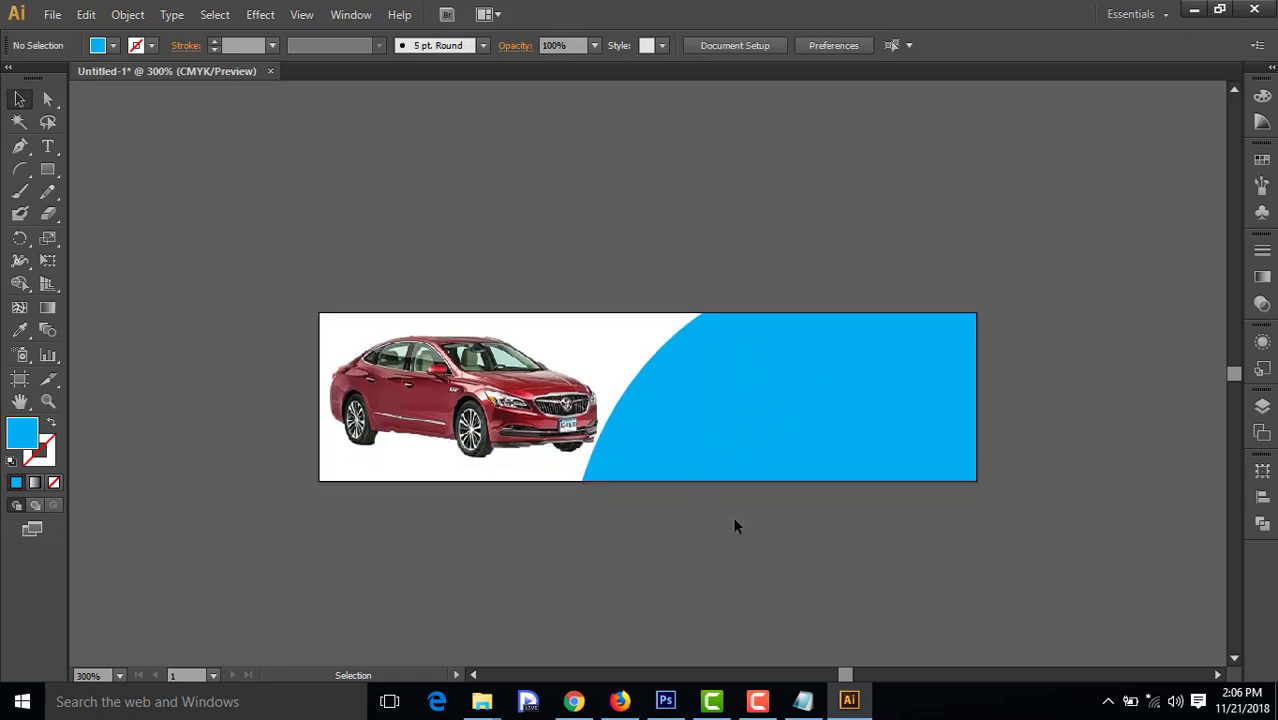
Switch to the Notepad text document, copy the line "For Sale" and return to Illustrator
{"action": "left_click", "coordinate": [48, 147]}
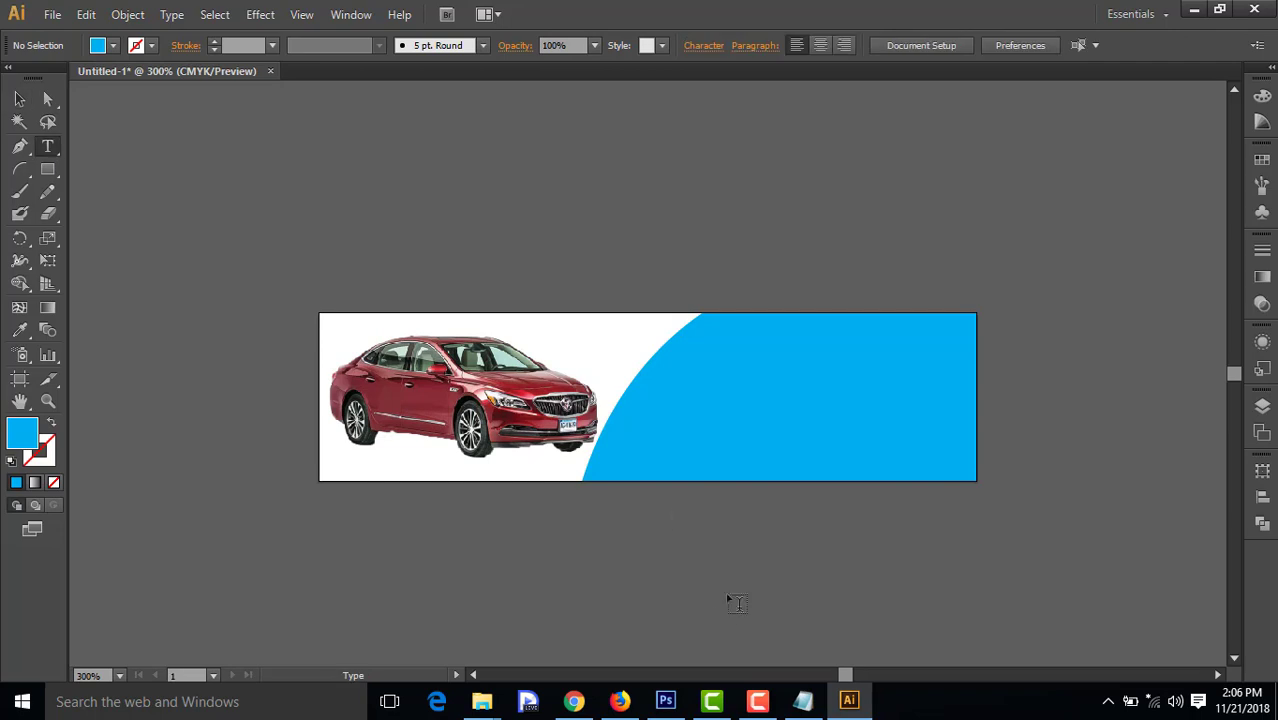
{"action": "left_click", "coordinate": [803, 701]}
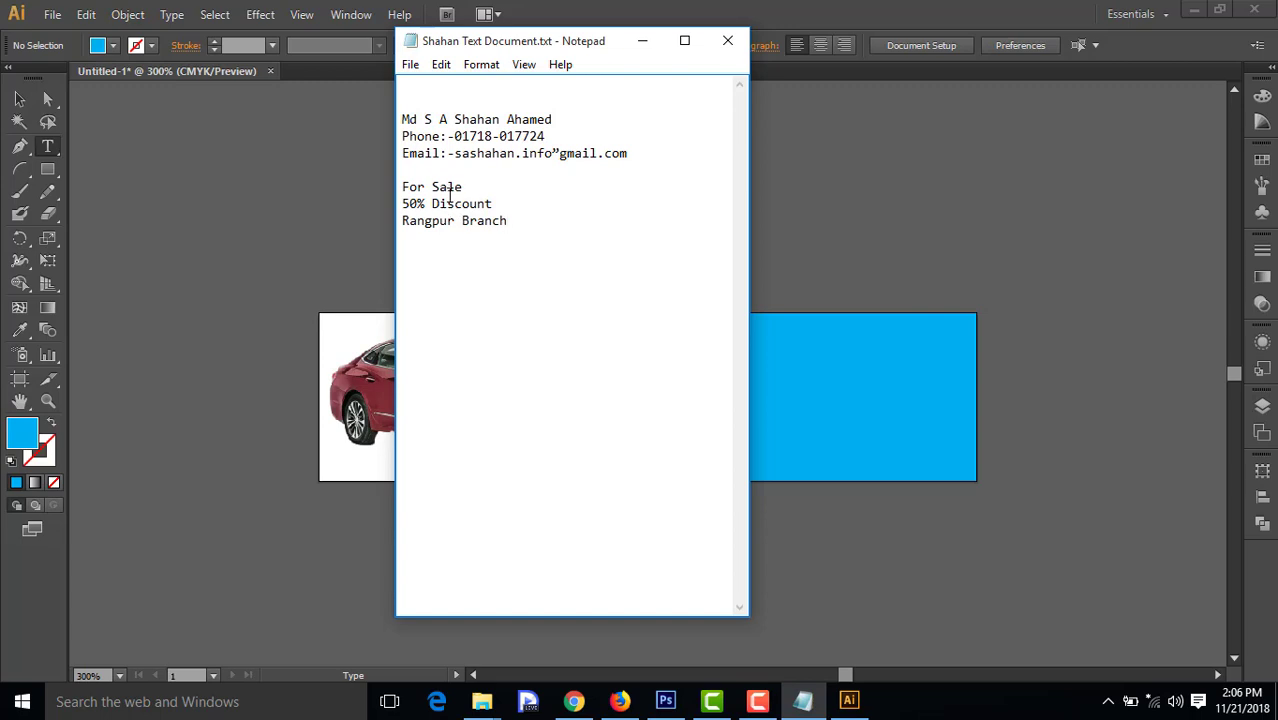
{"action": "left_click_drag", "start_coordinate": [462, 186], "coordinate": [401, 186]}
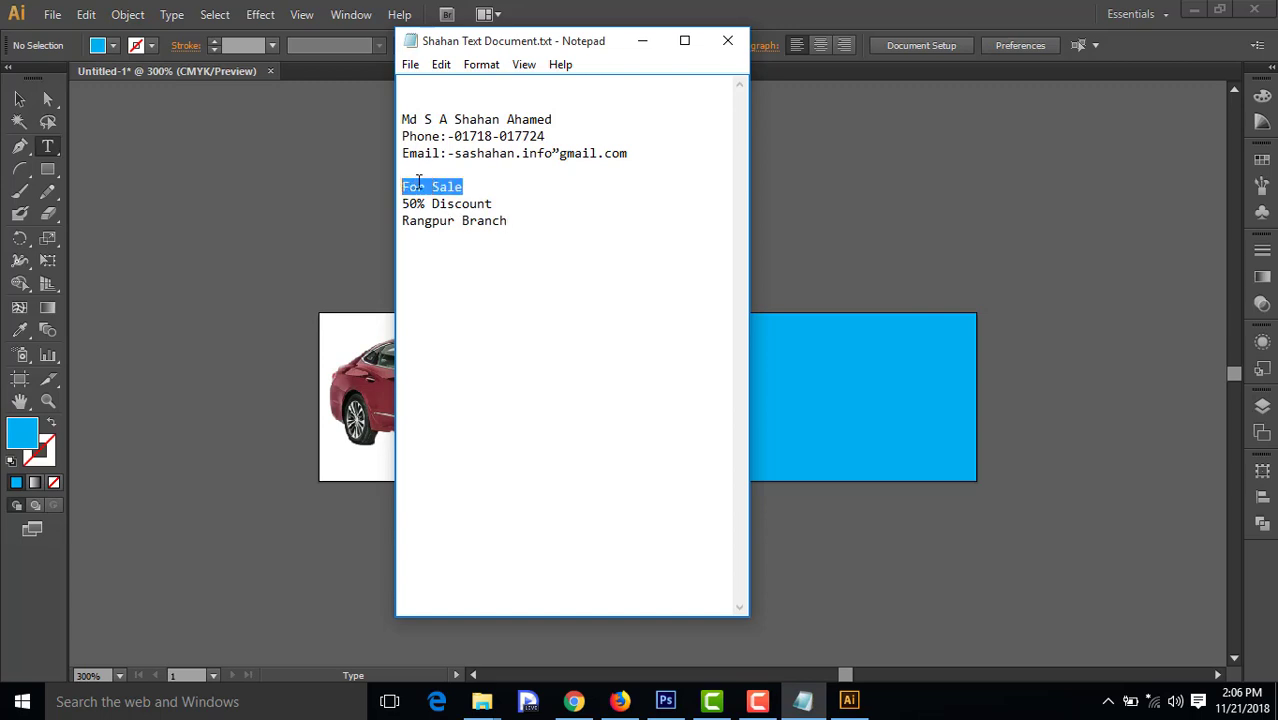
{"action": "right_click", "coordinate": [418, 182]}
{"action": "left_click", "coordinate": [468, 246]}
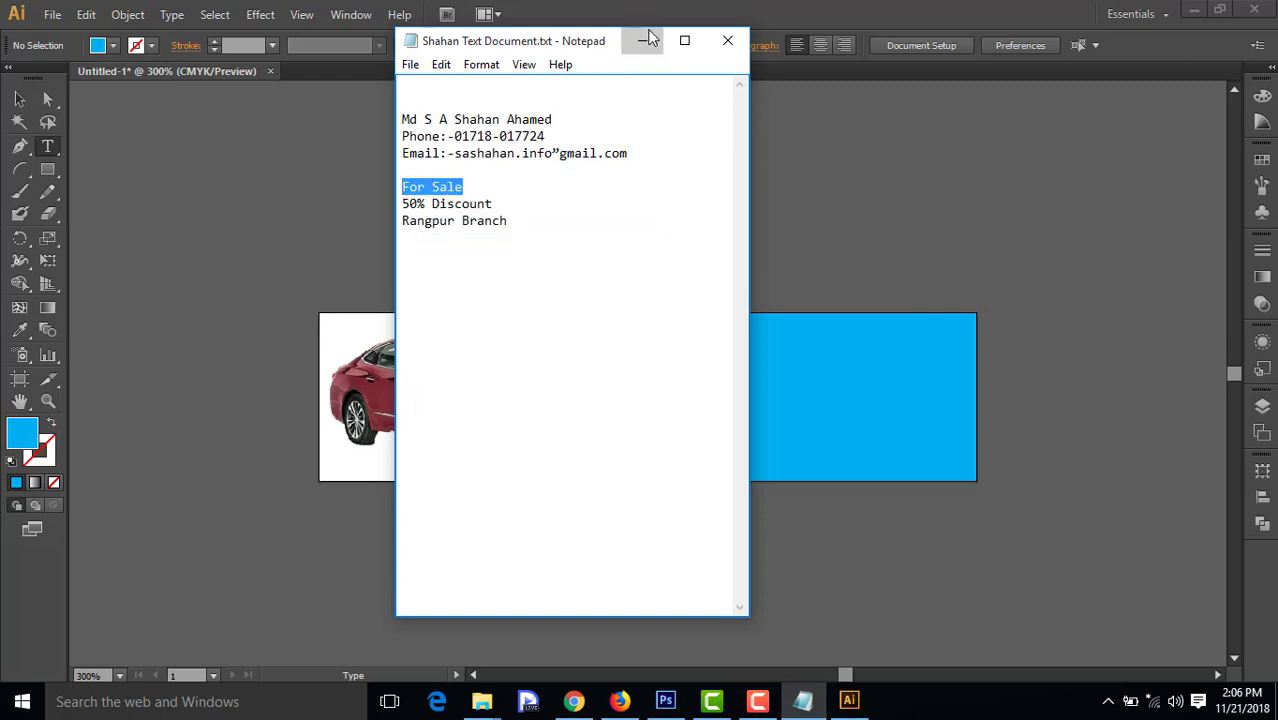
{"action": "left_click", "coordinate": [646, 39]}
Add the copied text "For Sale" as a new text object above the right half of the banner
{"action": "left_click", "coordinate": [48, 147]}
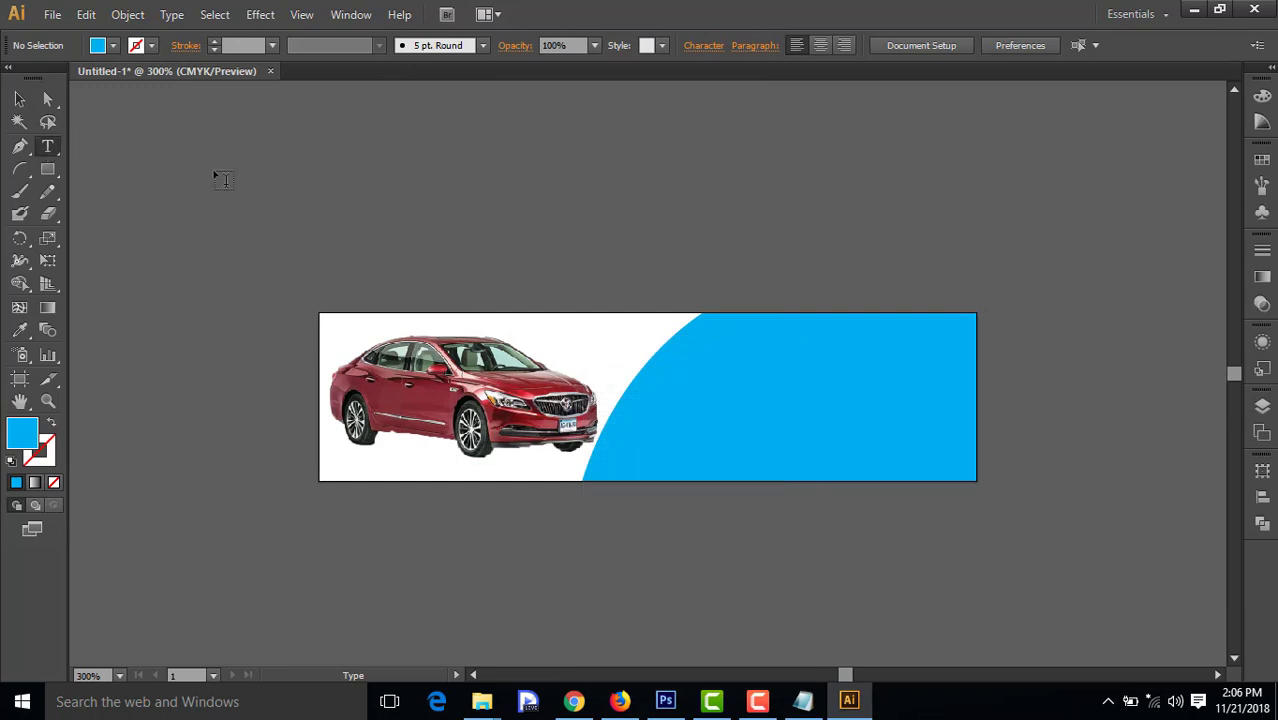
{"action": "left_click", "coordinate": [714, 245]}
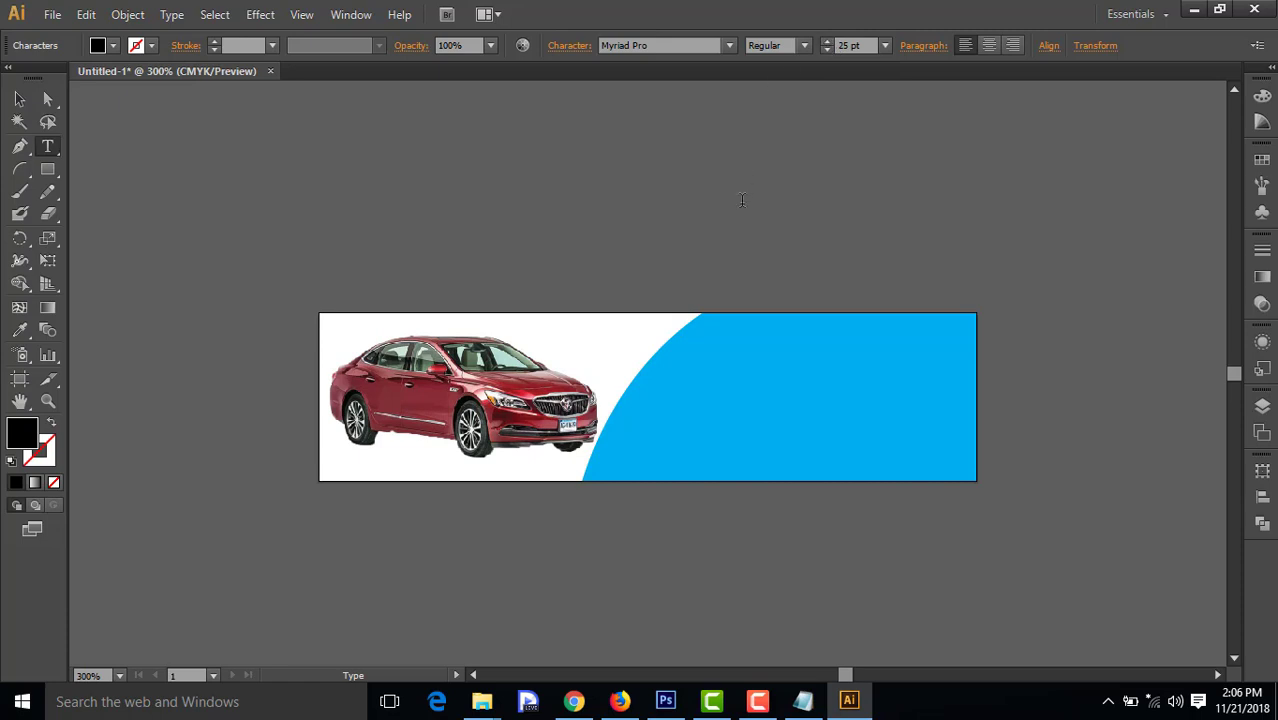
{"action": "type", "text": "For Sale"}
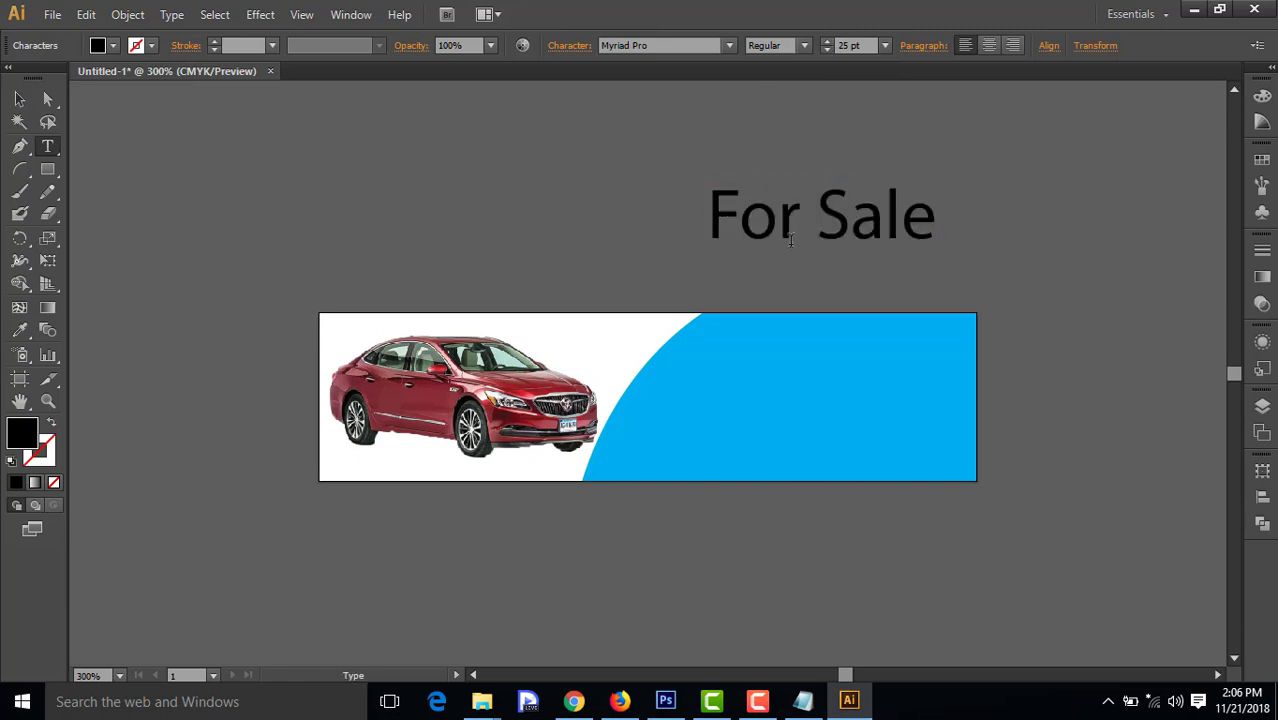
Move the "For Sale" text onto the cyan panel and fill it with white
{"action": "left_click", "coordinate": [19, 99]}
{"action": "left_click_drag", "start_coordinate": [763, 233], "coordinate": [758, 405]}
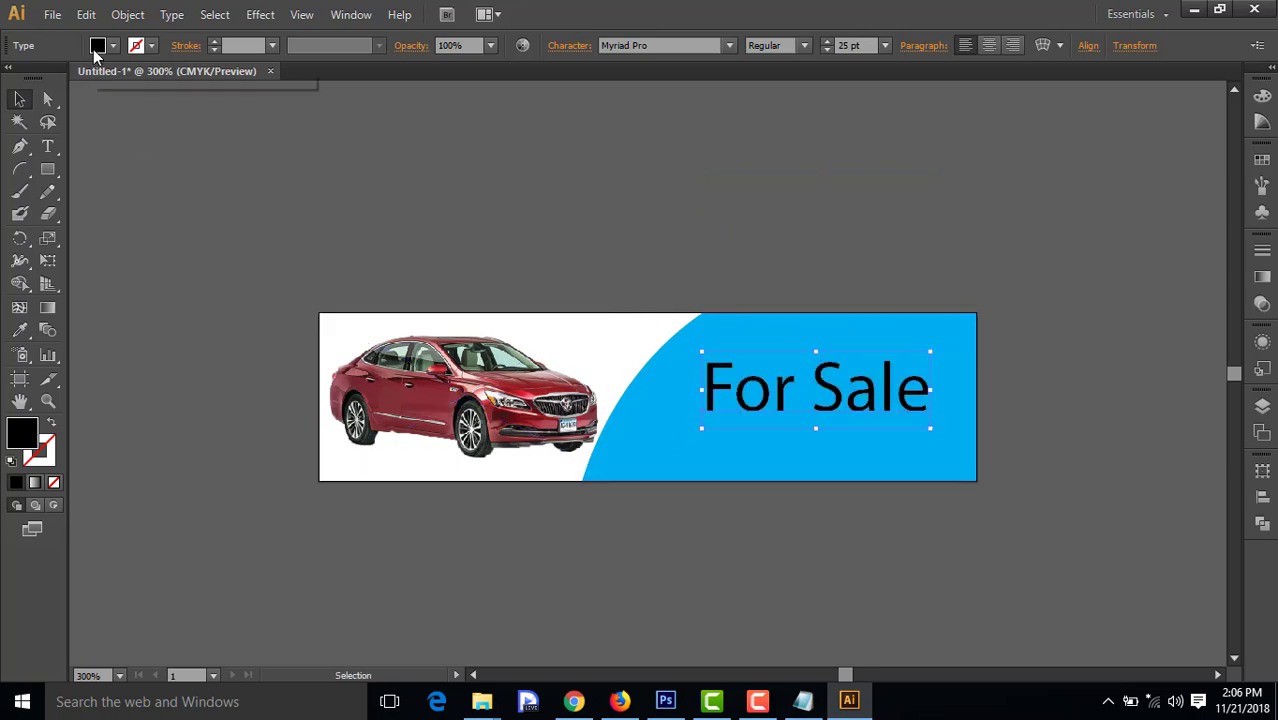
{"action": "left_click", "coordinate": [97, 45]}
{"action": "left_click", "coordinate": [40, 78]}
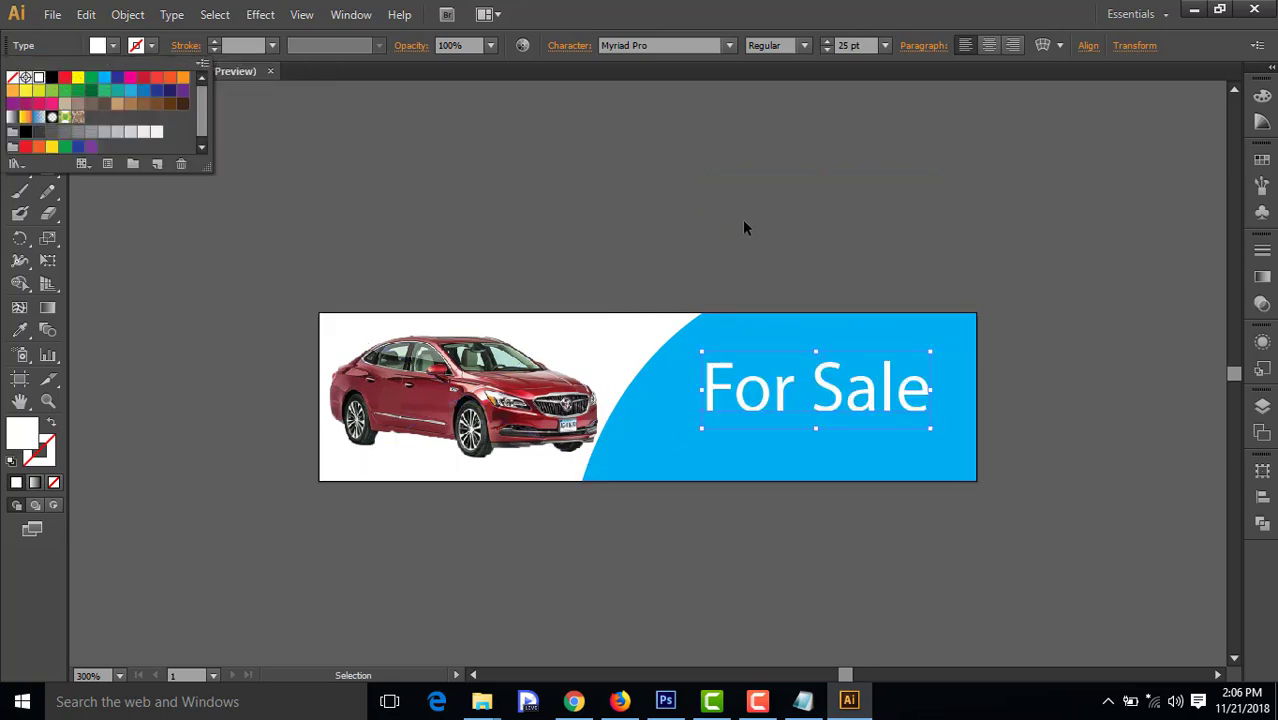
{"action": "left_click", "coordinate": [742, 219]}
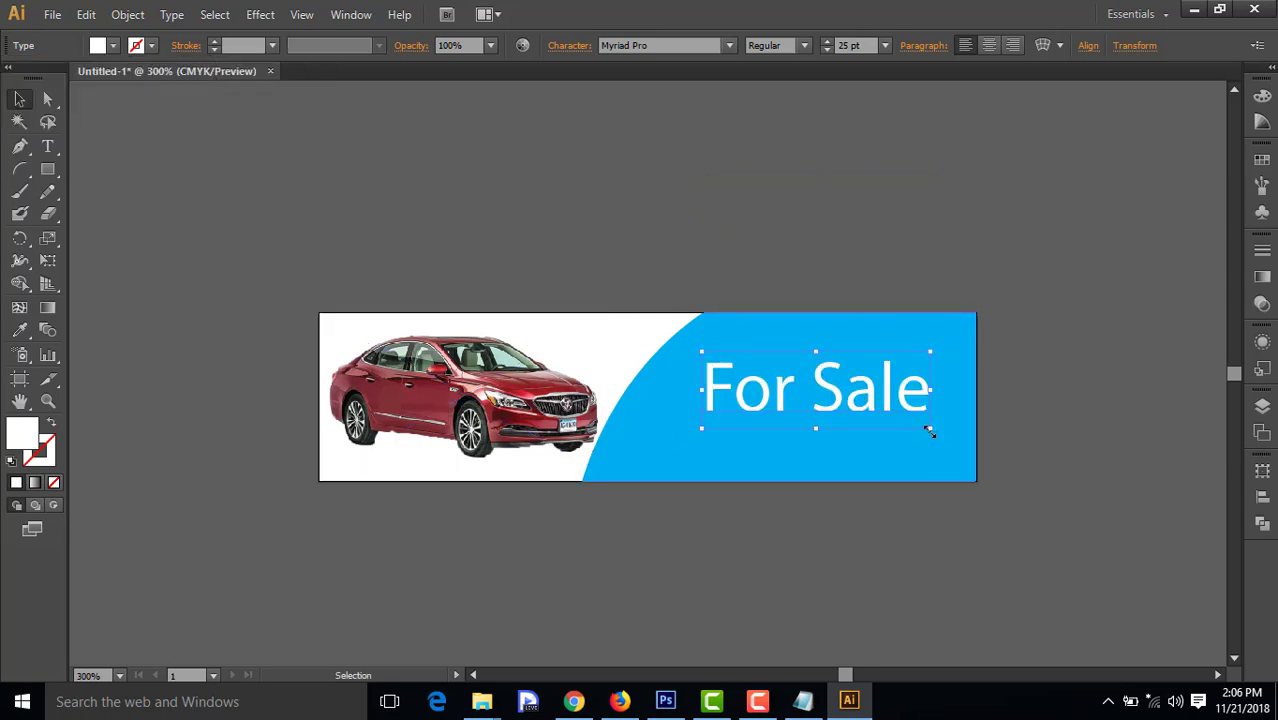
Enlarge the "For Sale" text to about 27.86 pt and set its font to Algerian
{"action": "left_click_drag", "start_coordinate": [929, 429], "coordinate": [941, 457]}
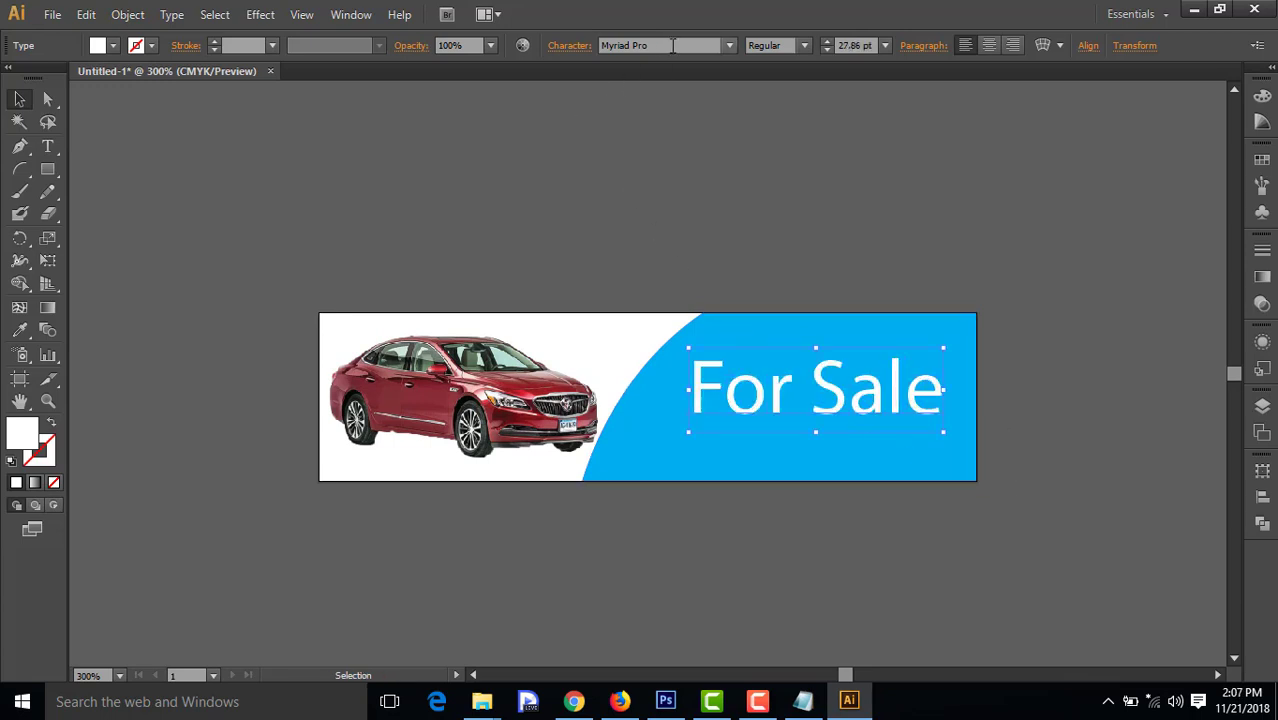
{"action": "left_click", "coordinate": [557, 47]}
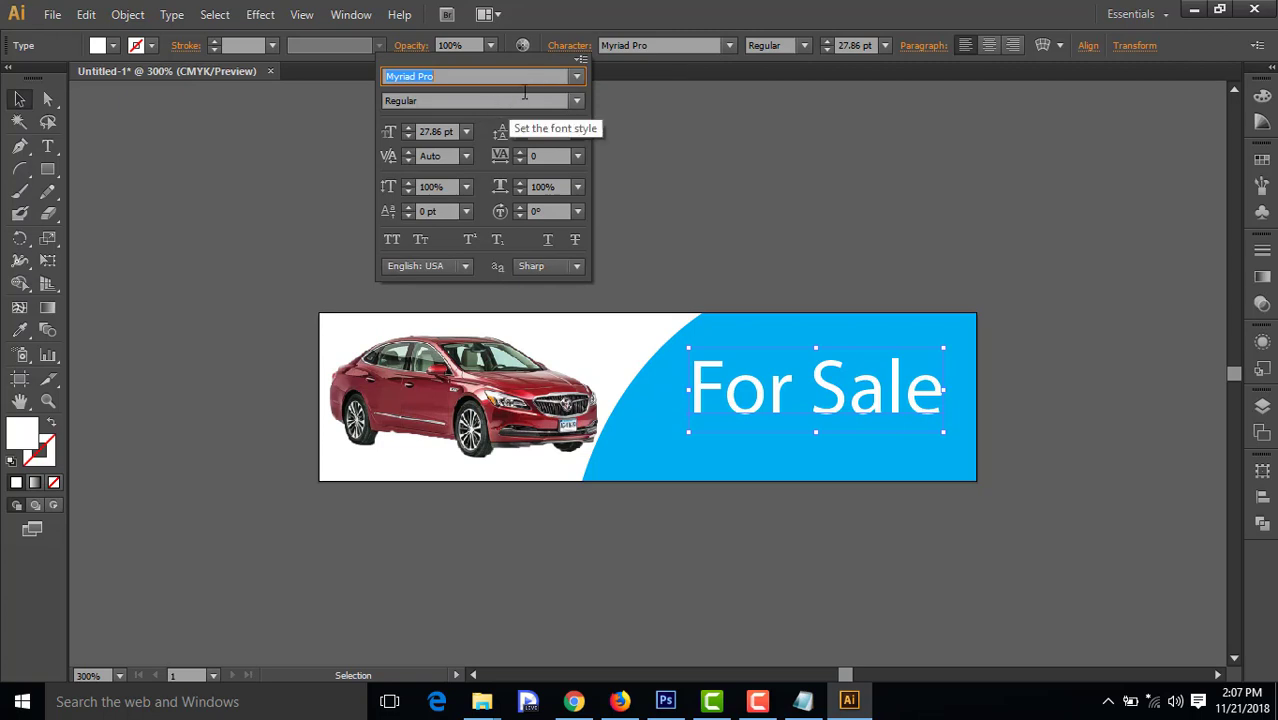
{"action": "left_click", "coordinate": [579, 77]}
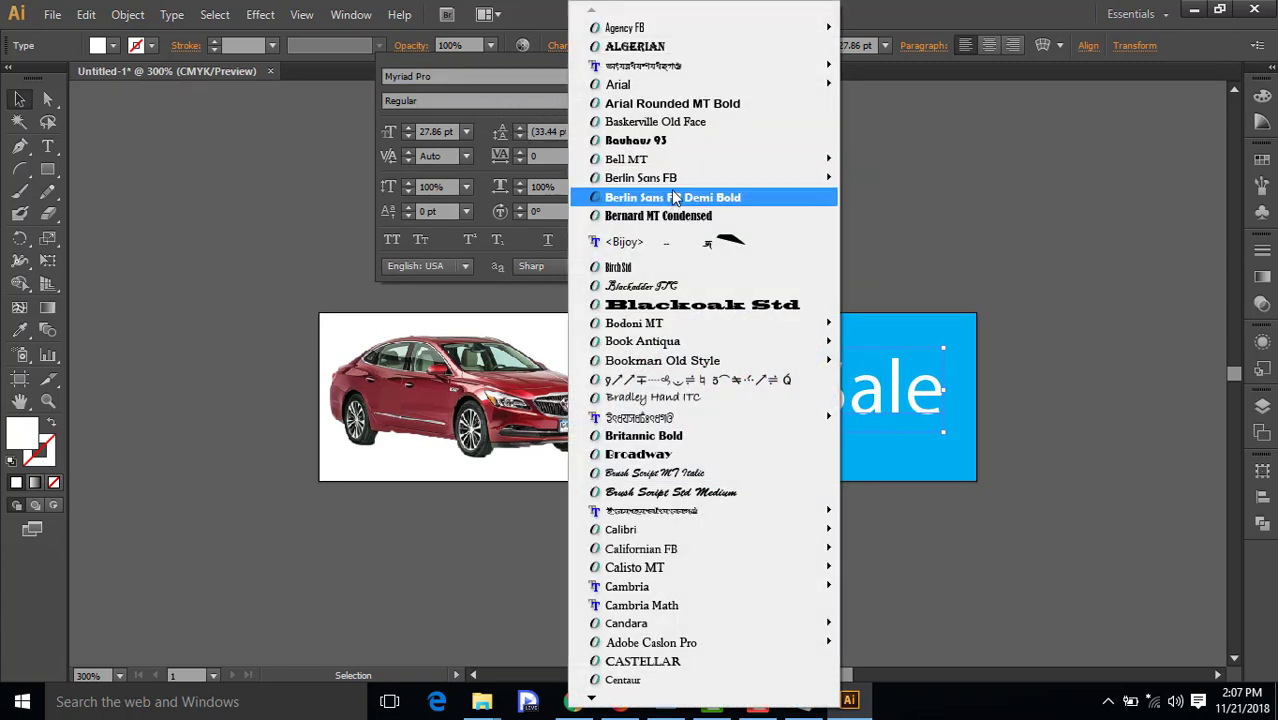
{"action": "left_click", "coordinate": [640, 46]}
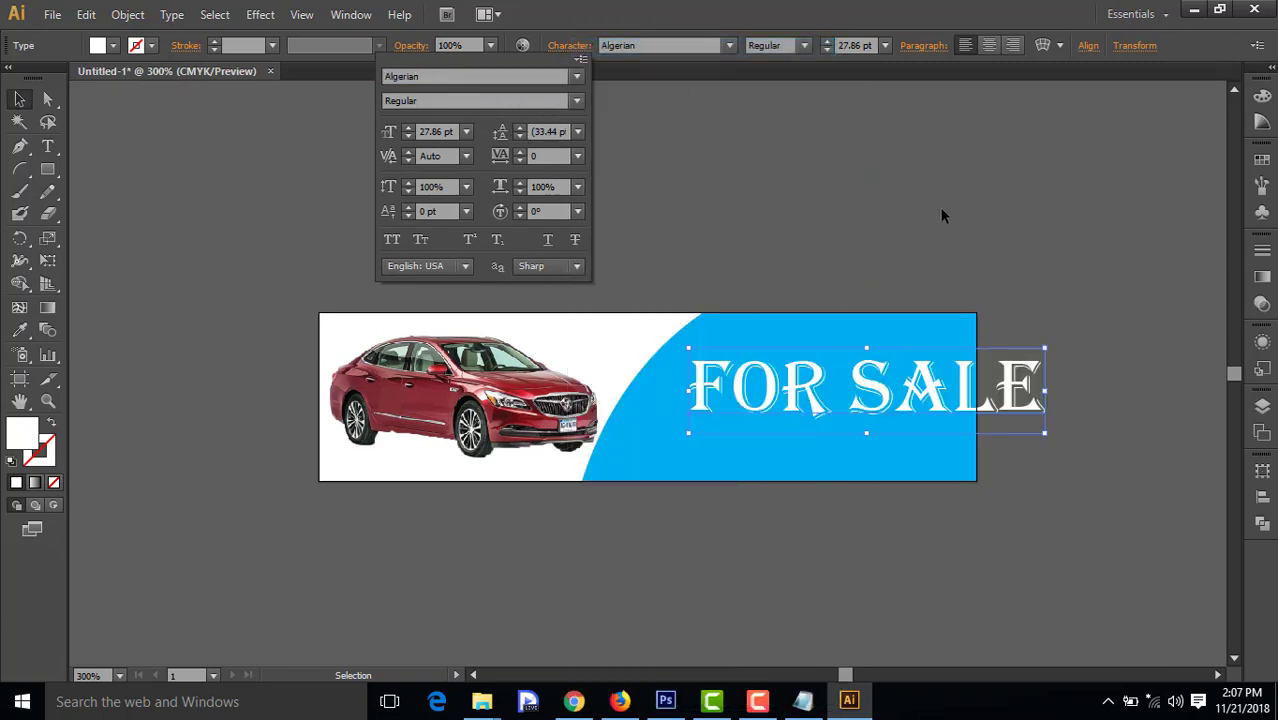
Shift the "For Sale" text and scale it to about 24.2 pt so it fits inside the cyan panel, leaving it deselected
{"action": "left_click_drag", "start_coordinate": [895, 383], "coordinate": [853, 399]}
{"action": "left_click_drag", "start_coordinate": [1004, 449], "coordinate": [974, 428]}
{"action": "left_click", "coordinate": [1019, 434]}
Duplicate the banner artboard with its artwork twice, stacking both copies below the original
{"action": "scroll", "coordinate": [810, 415], "scroll_direction": "down", "scroll_amount": 5}
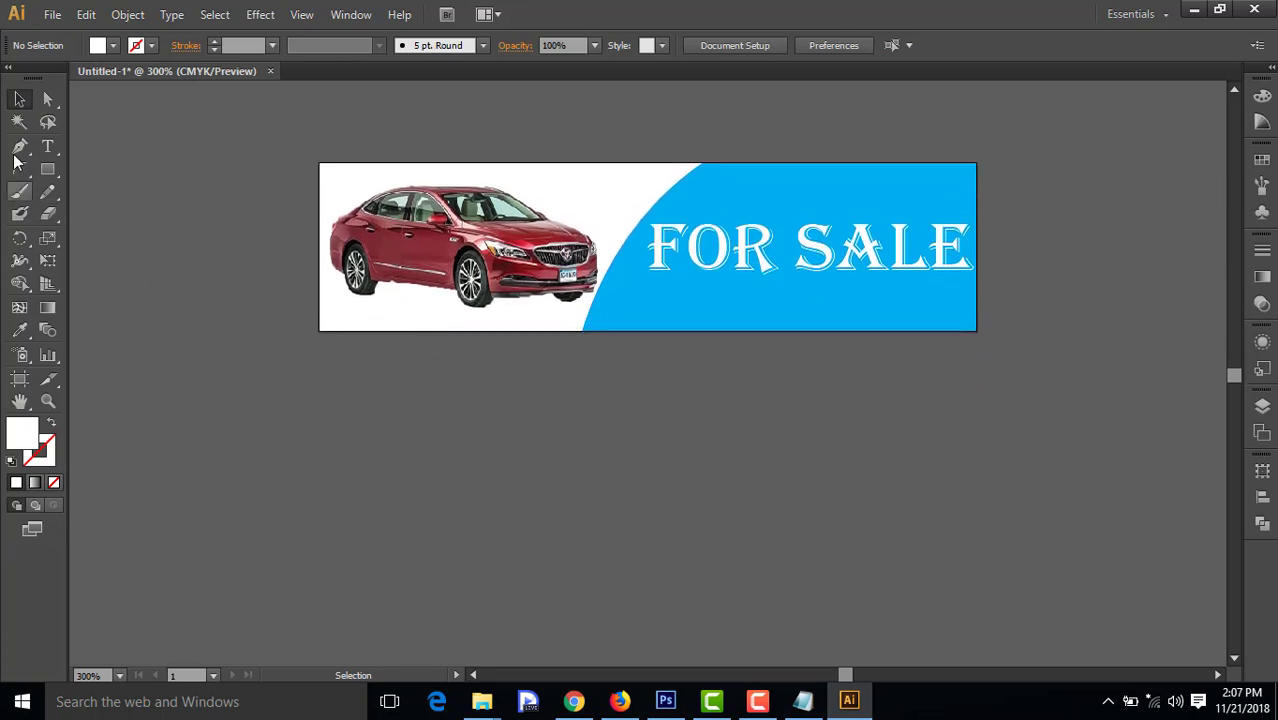
{"action": "left_click", "coordinate": [20, 381]}
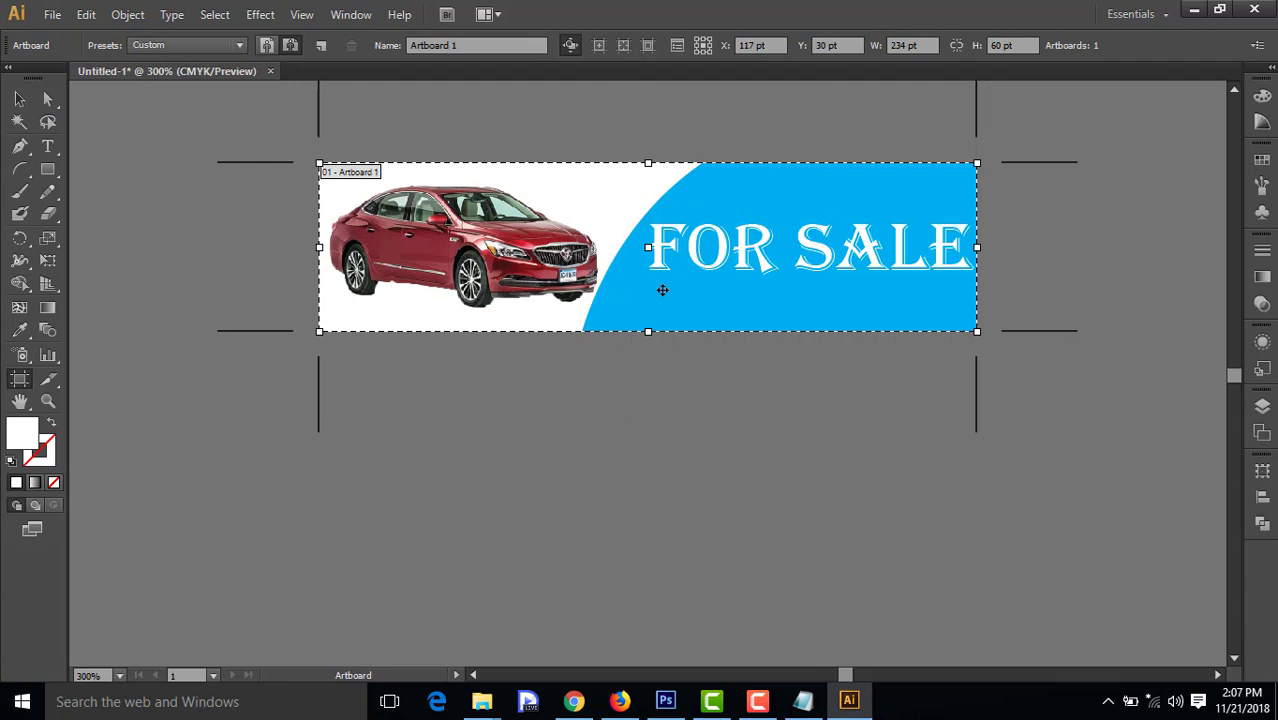
{"action": "left_click_drag", "start_coordinate": [674, 282], "coordinate": [672, 470]}
{"action": "scroll", "coordinate": [662, 436], "scroll_direction": "down", "scroll_amount": 3}
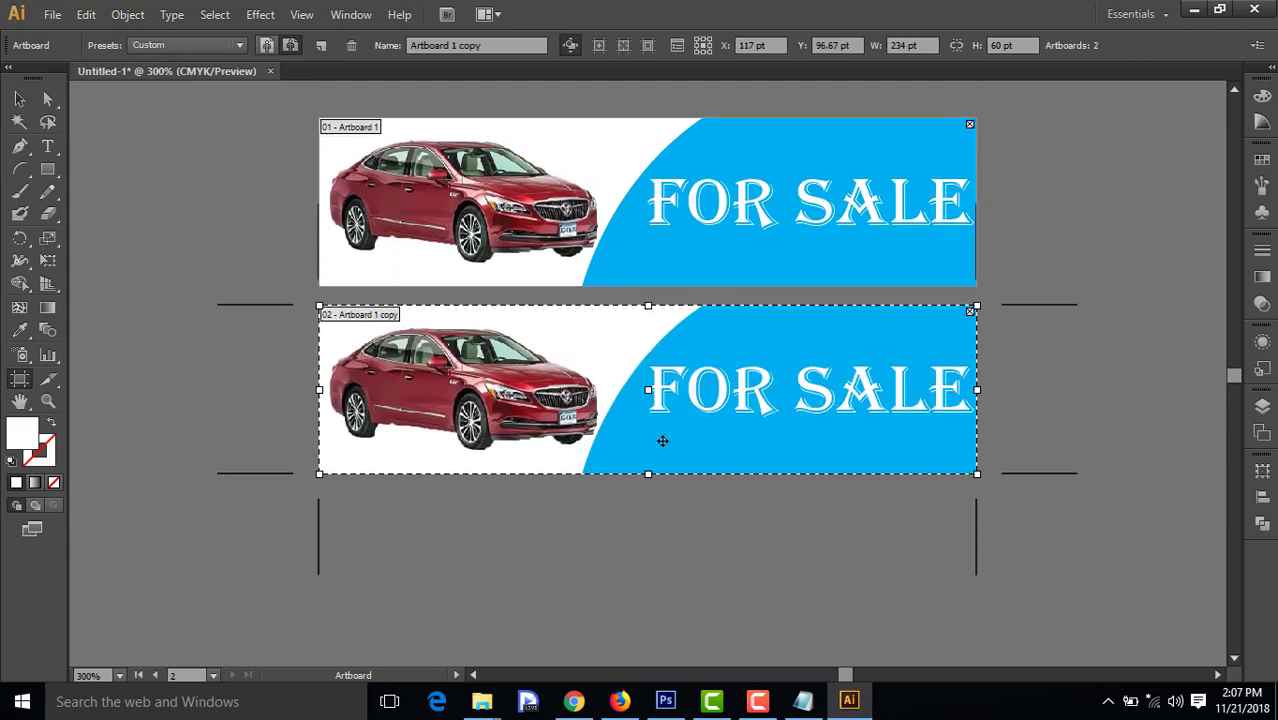
{"action": "left_click_drag", "start_coordinate": [691, 316], "coordinate": [691, 524]}
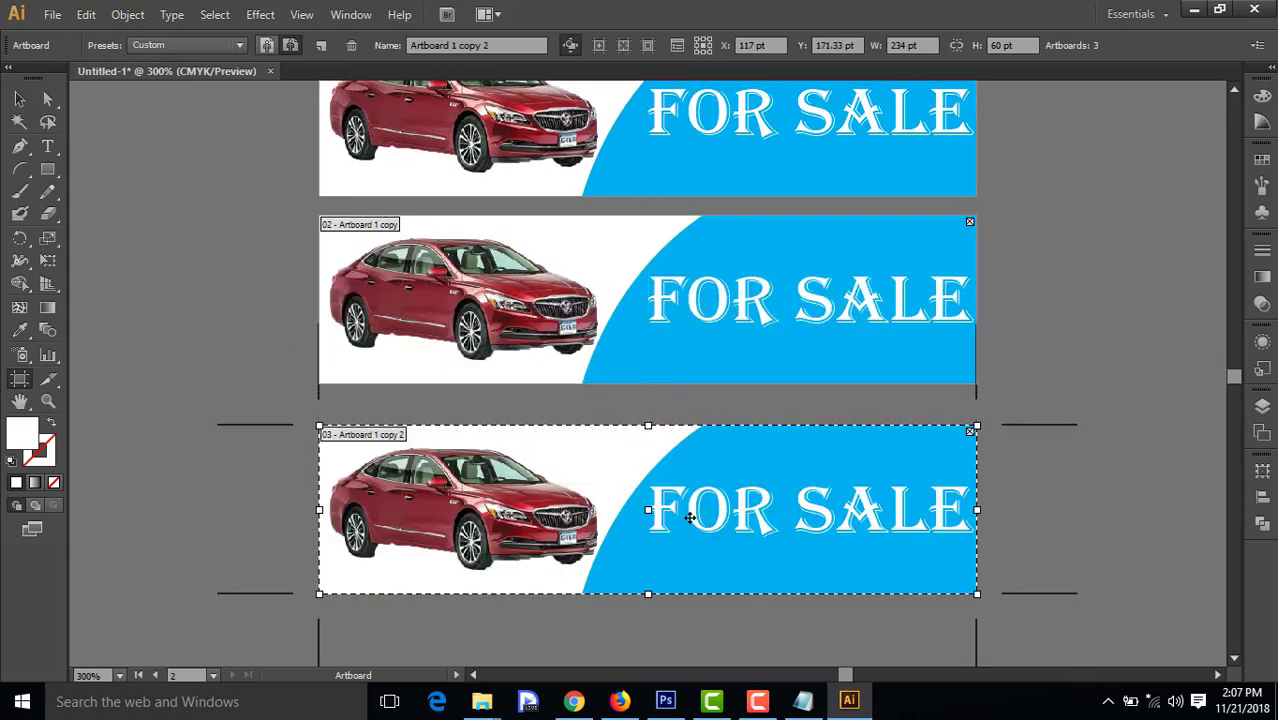
Switch to the Notepad text document, copy the line "50% Discount" and return to Illustrator
{"action": "scroll", "coordinate": [688, 499], "scroll_direction": "up", "scroll_amount": 2}
{"action": "scroll", "coordinate": [716, 419], "scroll_direction": "down", "scroll_amount": 1}
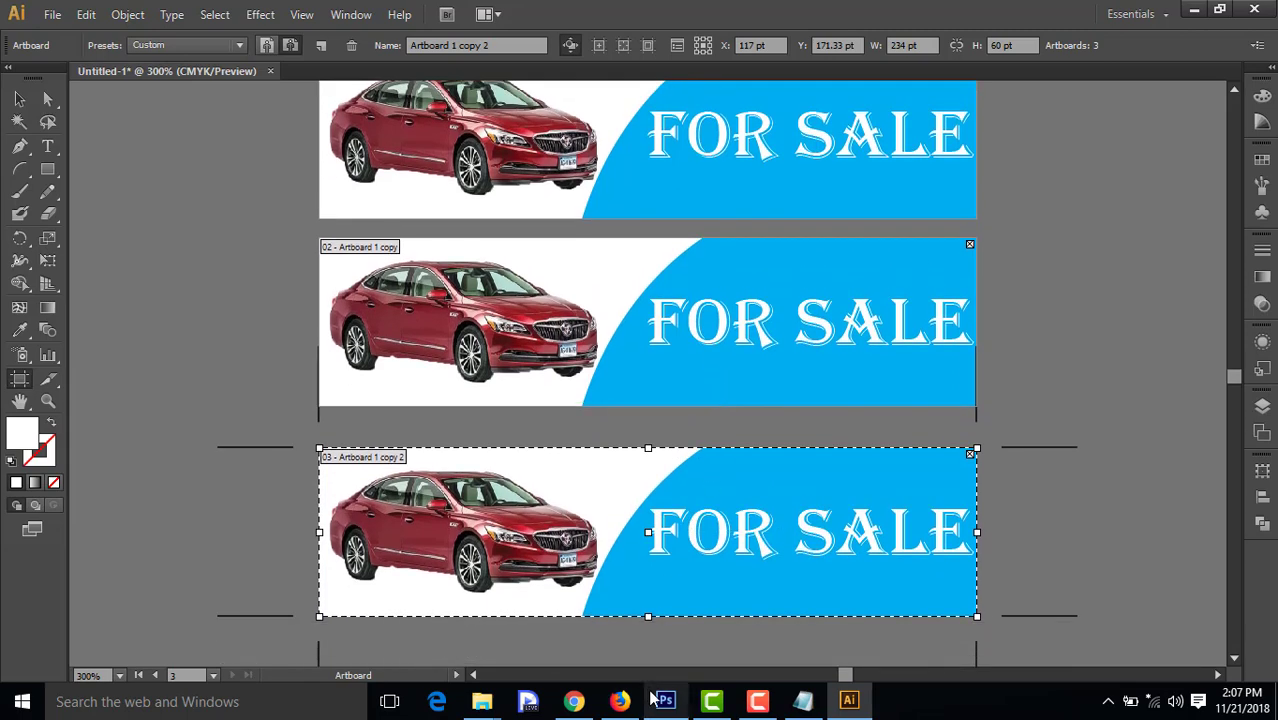
{"action": "left_click", "coordinate": [803, 701]}
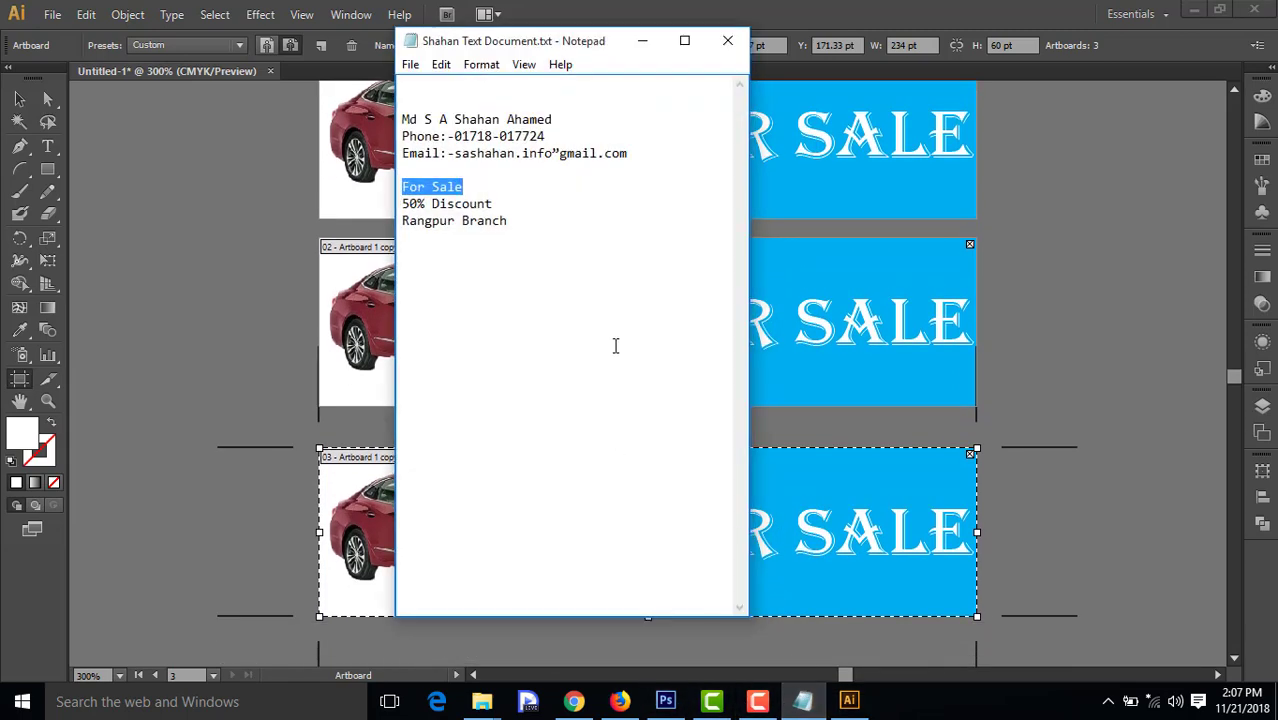
{"action": "left_click_drag", "start_coordinate": [497, 204], "coordinate": [395, 206]}
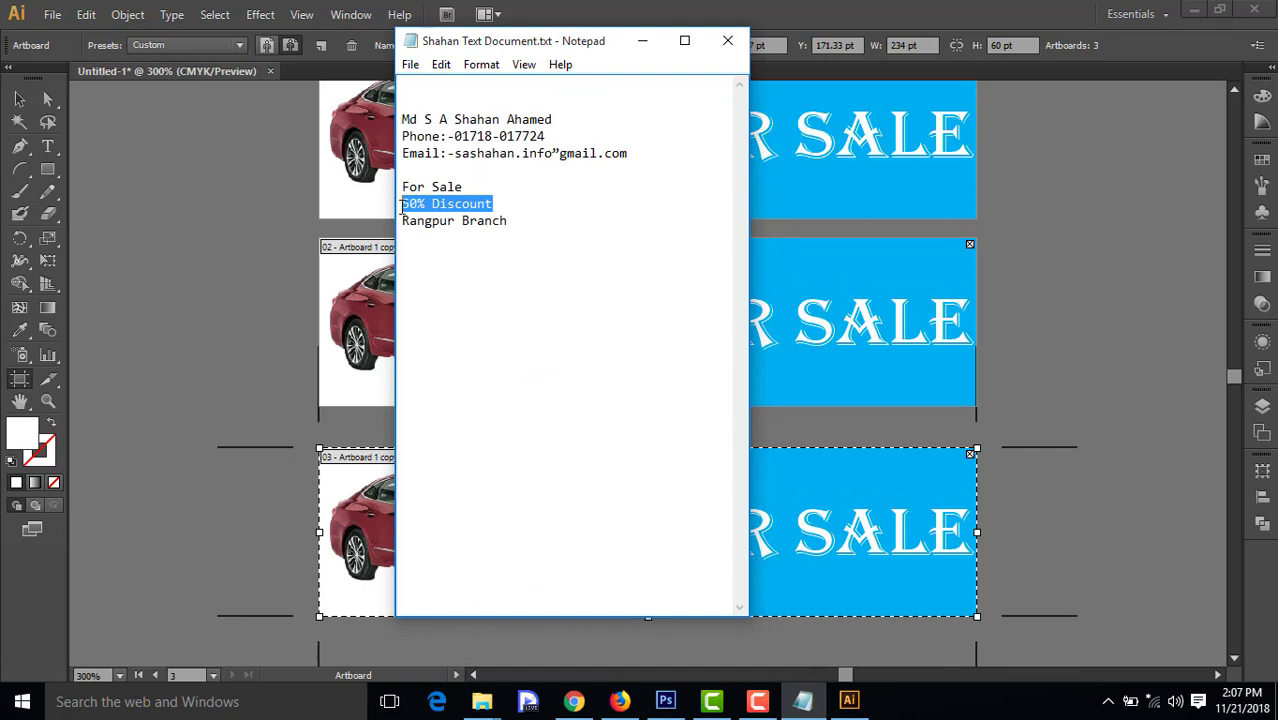
{"action": "left_click", "coordinate": [642, 40]}
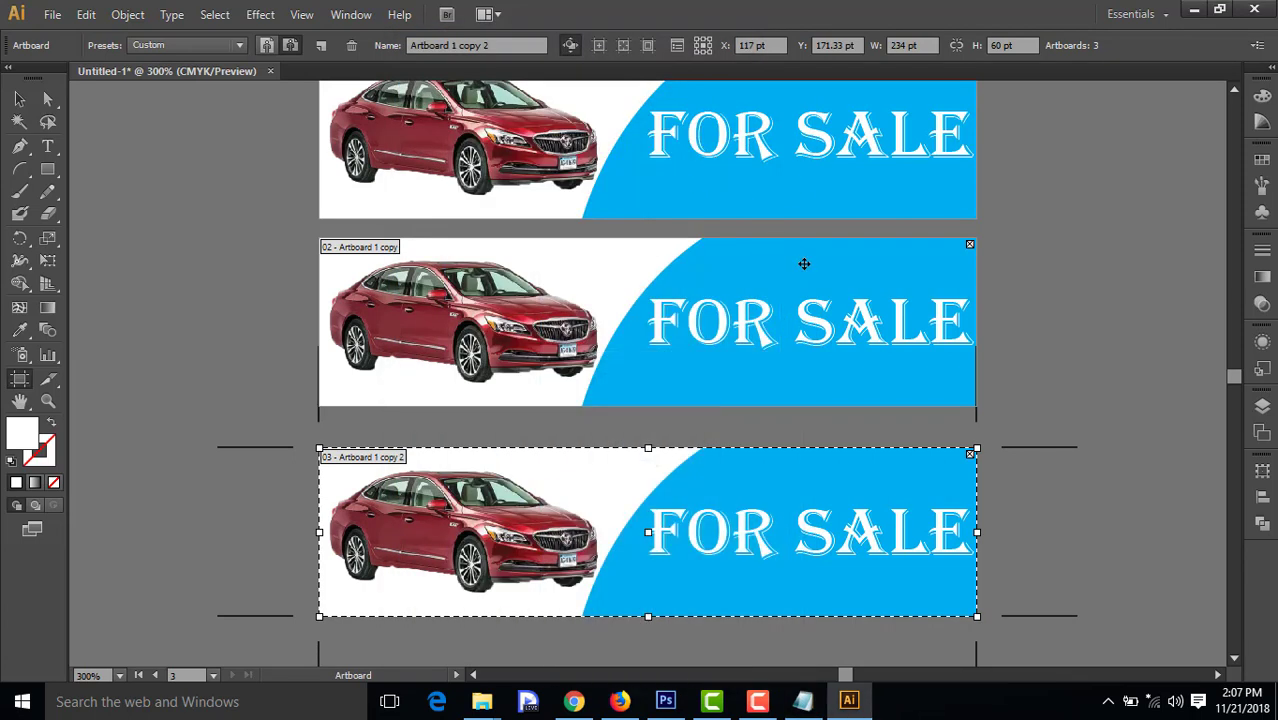
Replace the "For Sale" text on the second artboard with the copied "50% Discount"
{"action": "left_click", "coordinate": [878, 329]}
{"action": "key", "text": "Escape"}
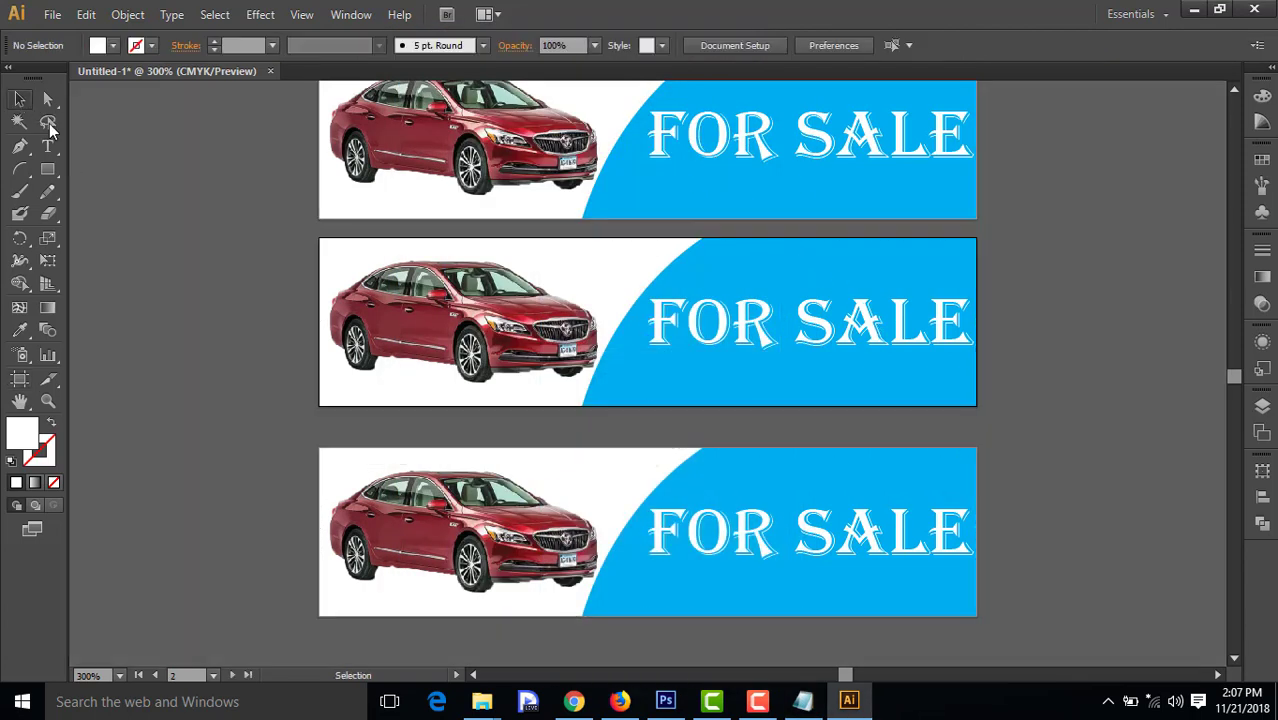
{"action": "left_click", "coordinate": [57, 147]}
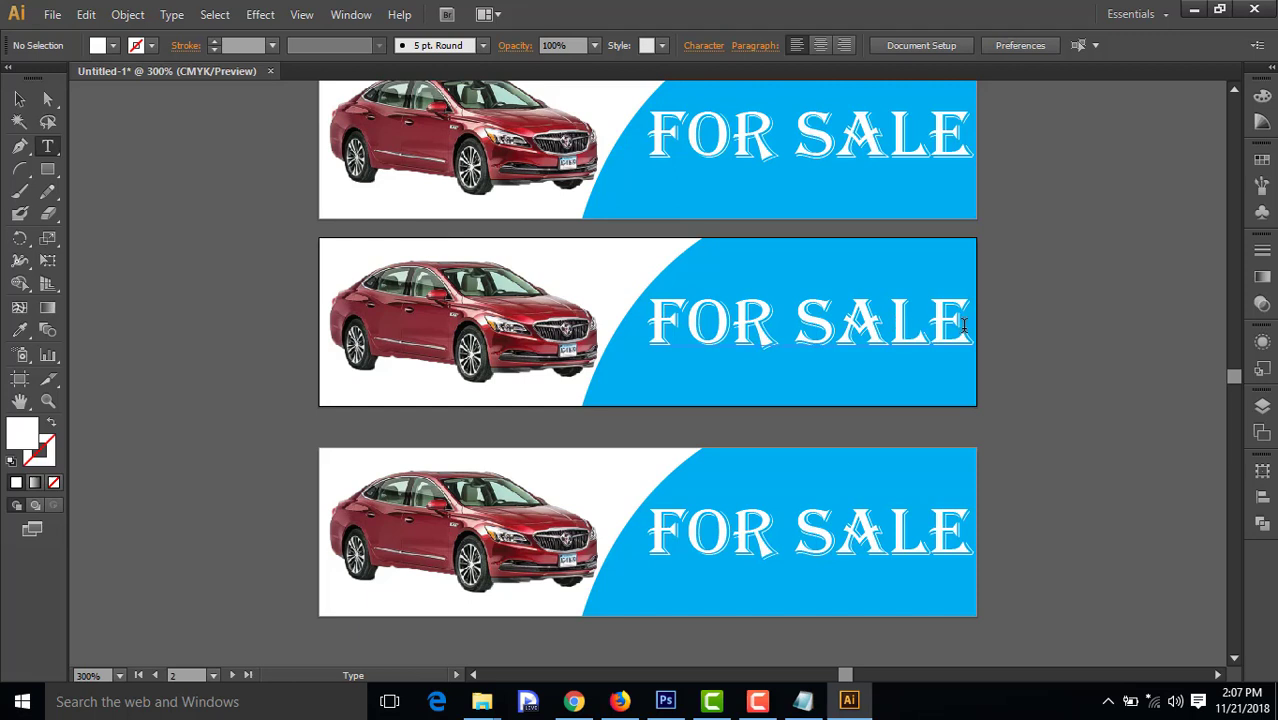
{"action": "left_click_drag", "start_coordinate": [963, 325], "coordinate": [659, 324]}
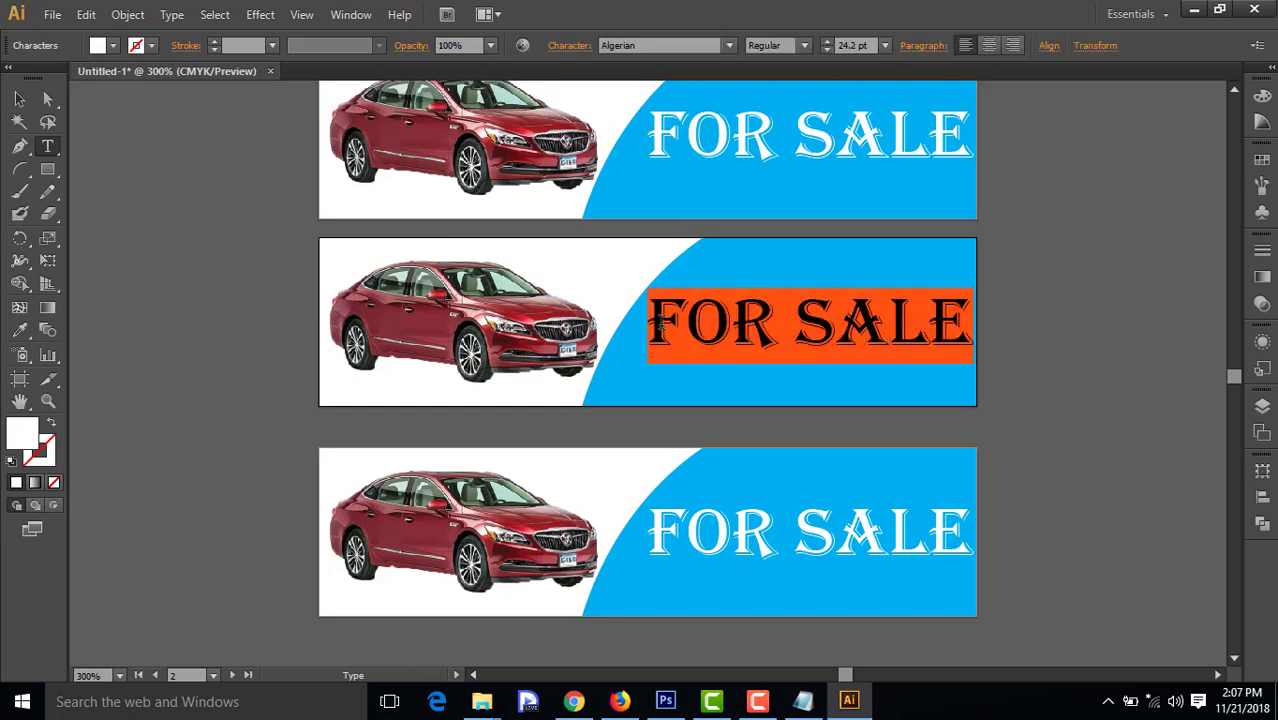
{"action": "type", "text": "50% DISCOUNT"}
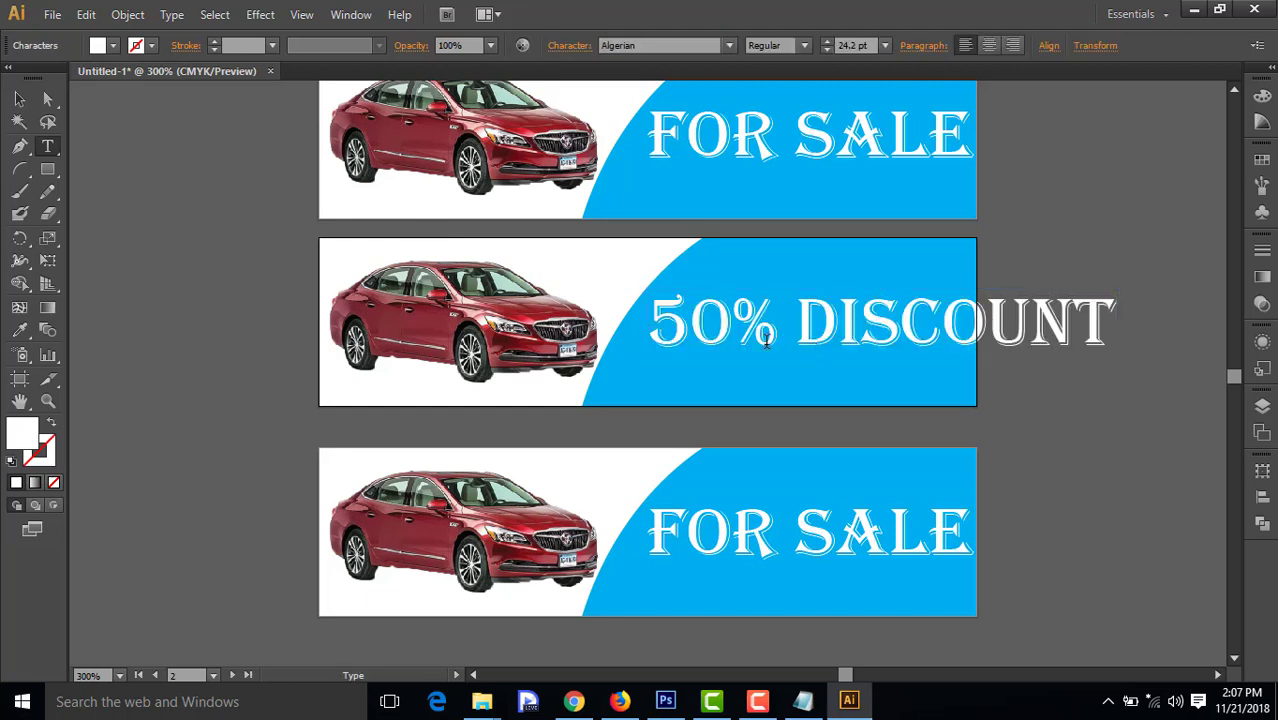
Scale the "50% Discount" text down to about 16.88 pt and move it inside the cyan panel
{"action": "key", "text": "Escape"}
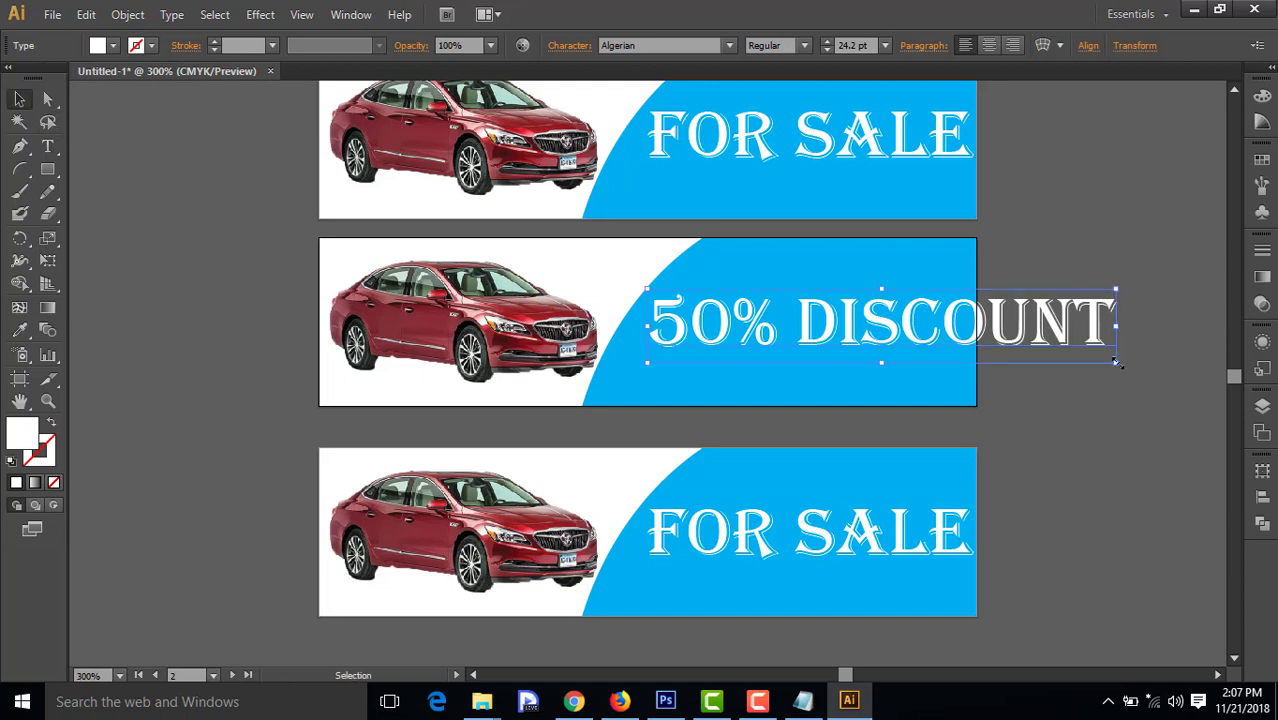
{"action": "left_click_drag", "start_coordinate": [1116, 363], "coordinate": [1067, 357]}
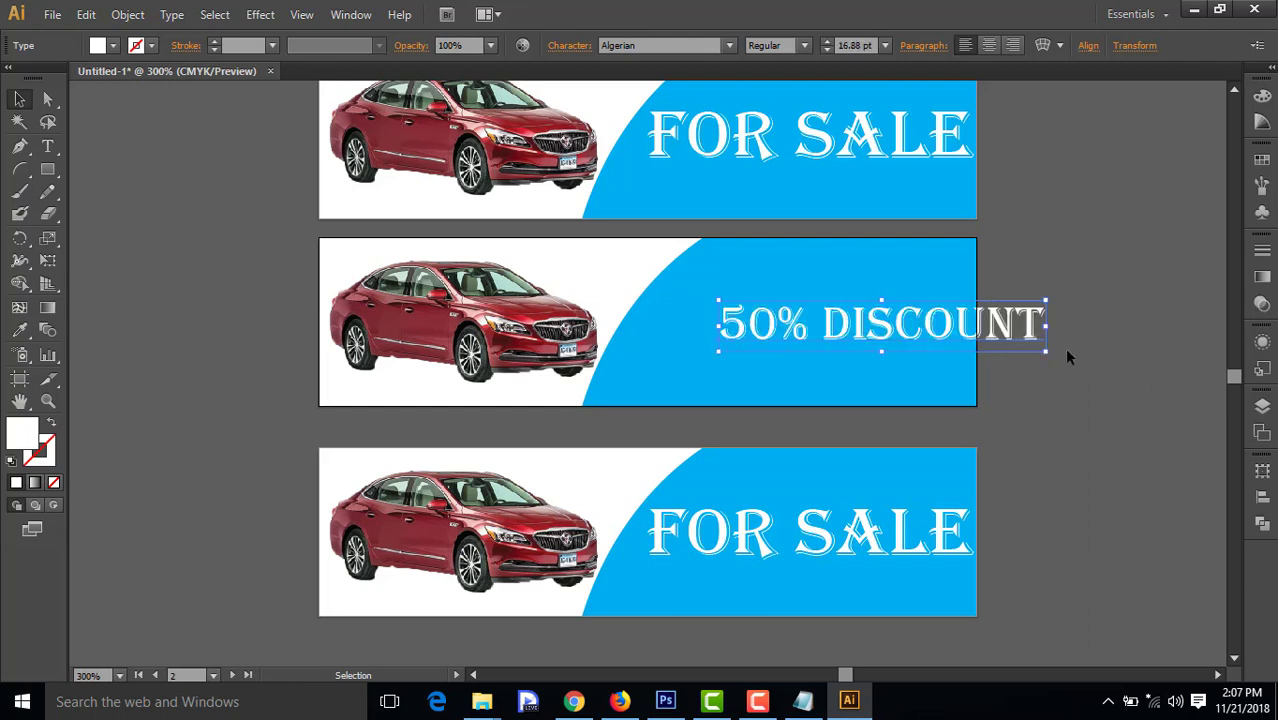
{"action": "left_click_drag", "start_coordinate": [960, 330], "coordinate": [889, 330]}
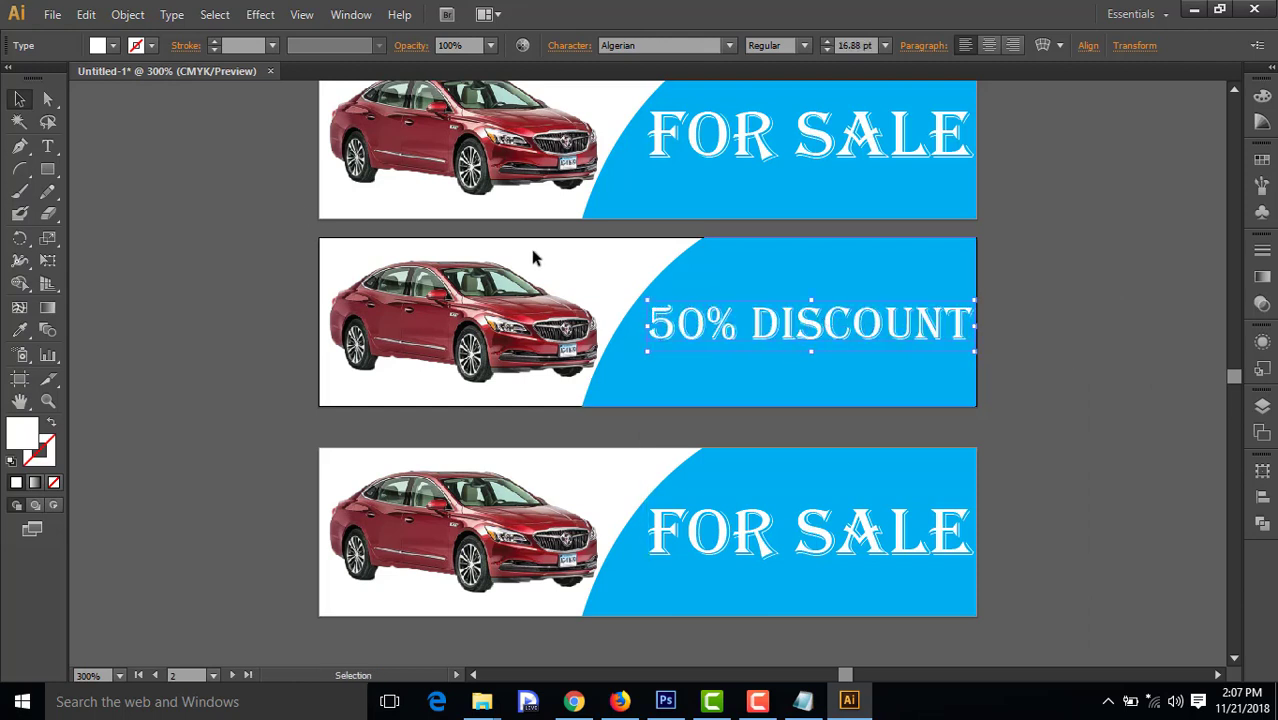
Break the discount text into two lines, "50%" above "Discount"
{"action": "left_click", "coordinate": [47, 146]}
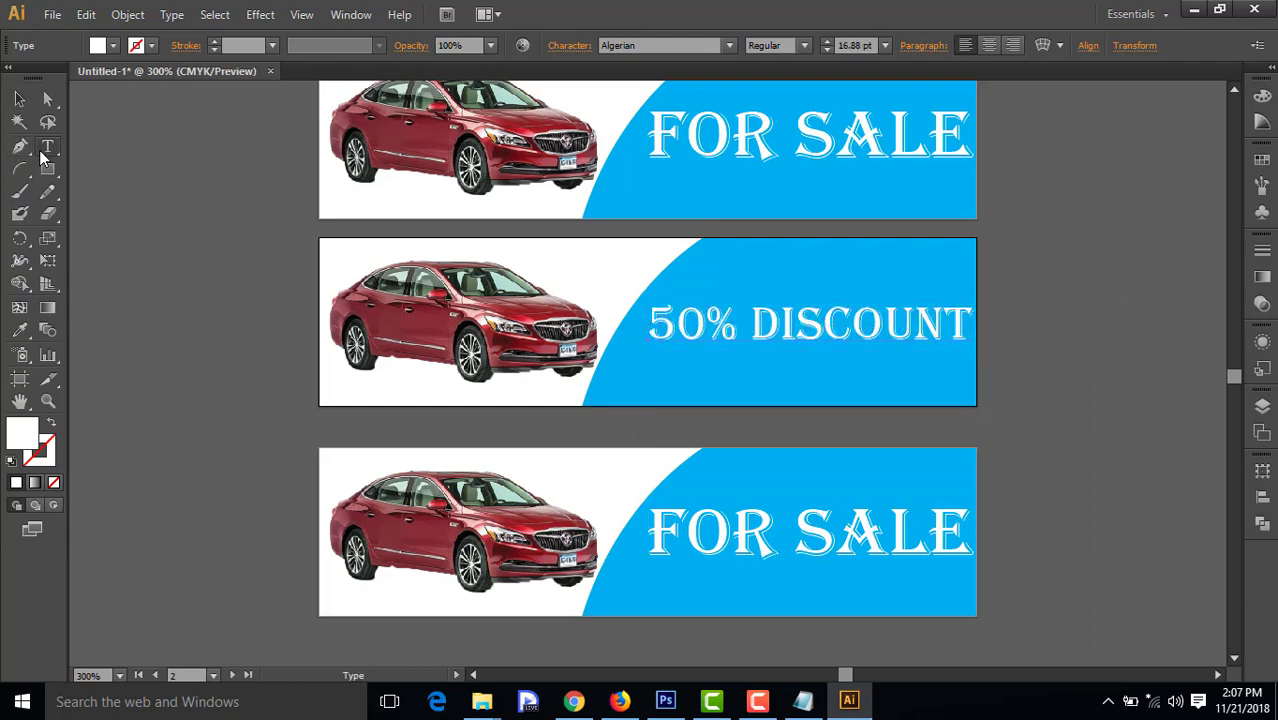
{"action": "left_click", "coordinate": [752, 322]}
{"action": "key", "text": "BackSpace"}
{"action": "key", "text": "Return"}
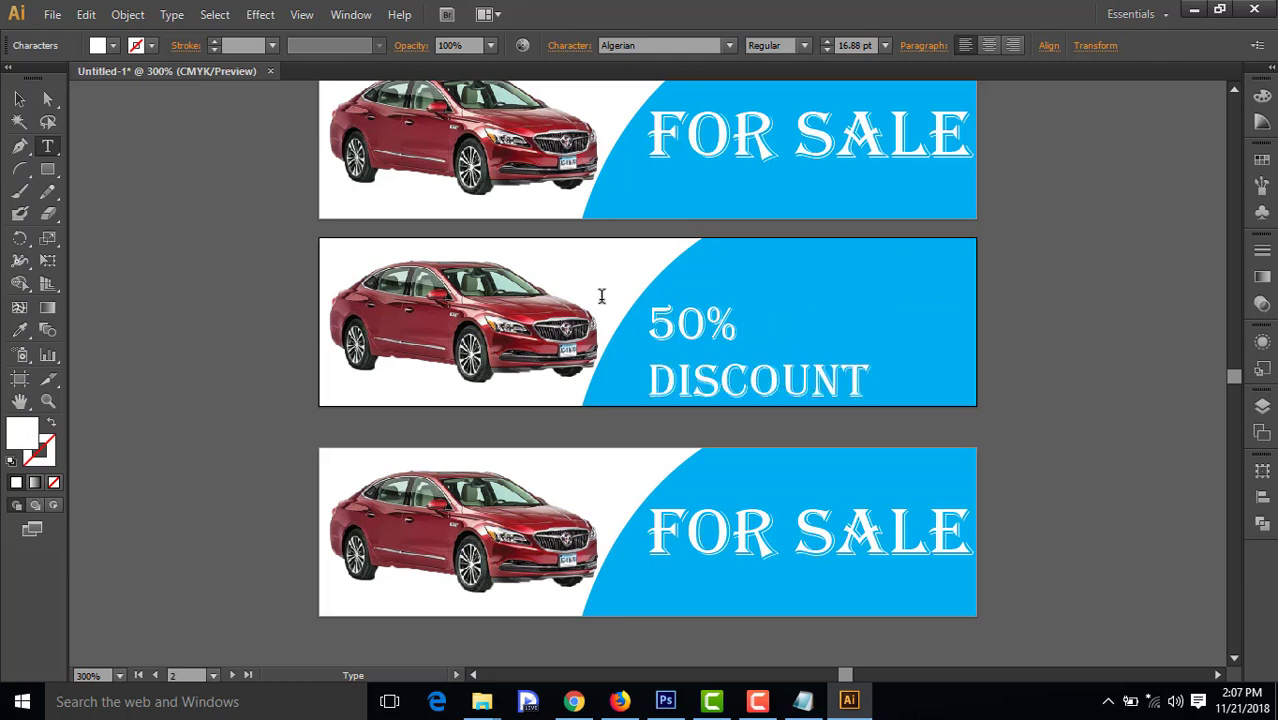
Move the two-line discount text higher on the cyan panel and enlarge it to about 22.12 pt
{"action": "left_click", "coordinate": [19, 99]}
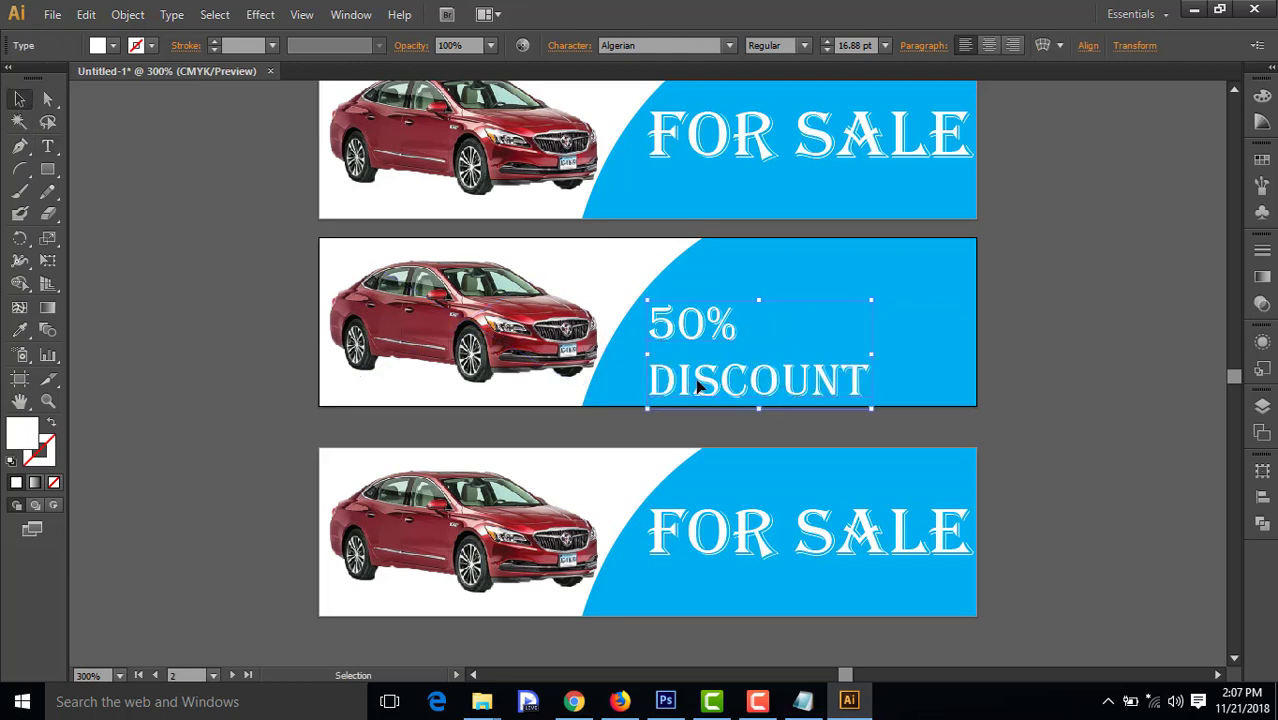
{"action": "left_click_drag", "start_coordinate": [705, 384], "coordinate": [737, 338]}
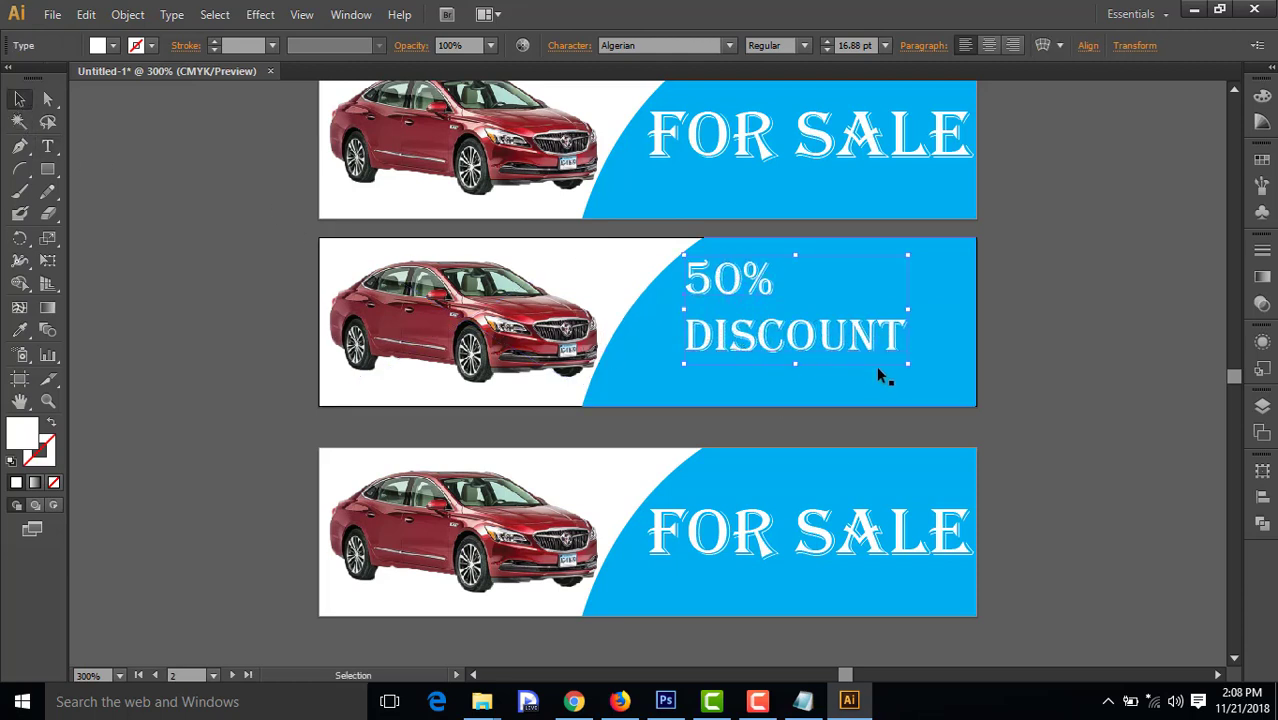
{"action": "left_click_drag", "start_coordinate": [908, 363], "coordinate": [940, 398]}
Fill the discount text with red and close the swatches
{"action": "left_click", "coordinate": [112, 45]}
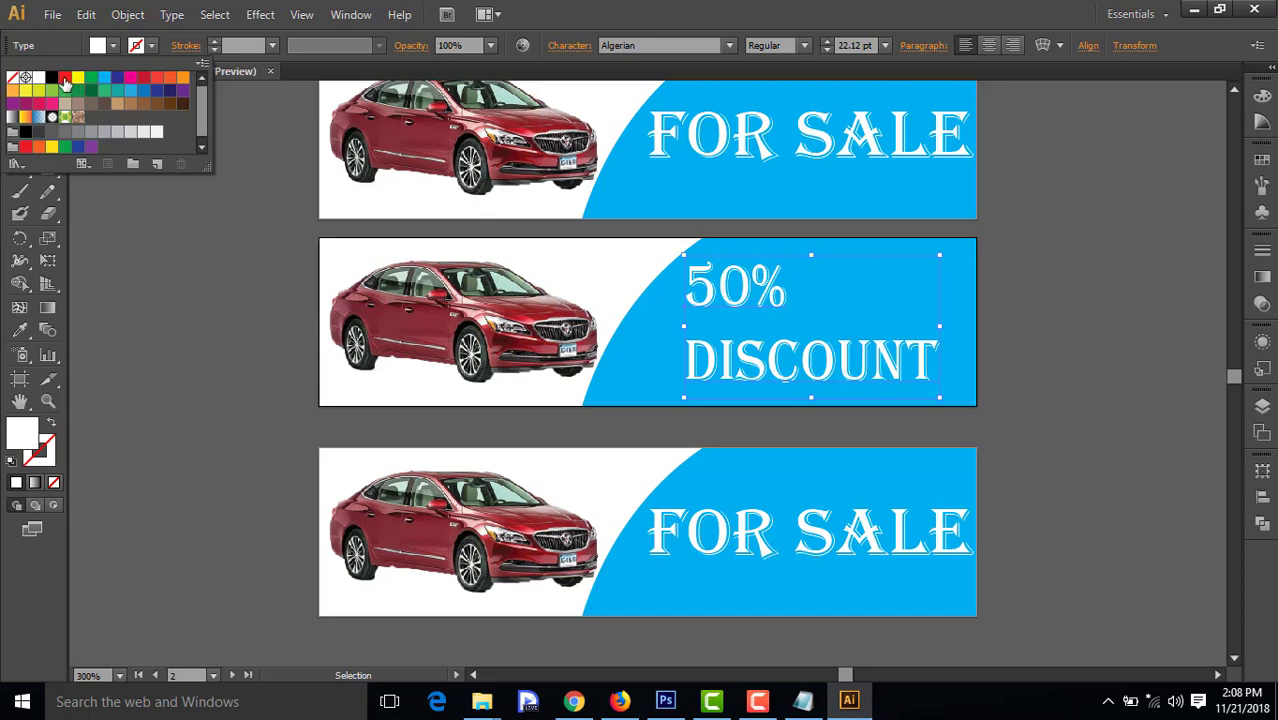
{"action": "left_click", "coordinate": [64, 78]}
{"action": "left_click", "coordinate": [1093, 350]}
Switch to the Notepad text document, copy the line "Rangpur Branch" and return to Illustrator
{"action": "scroll", "coordinate": [901, 499], "scroll_direction": "down", "scroll_amount": 2}
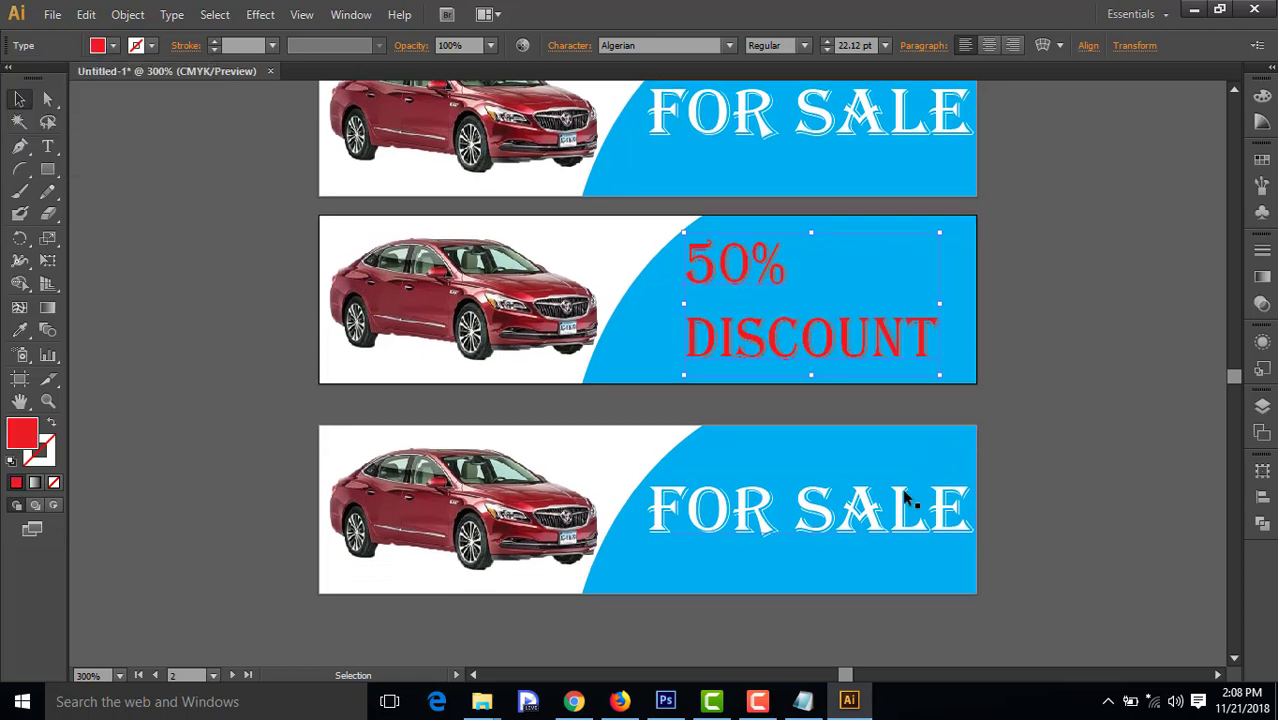
{"action": "left_click", "coordinate": [805, 702]}
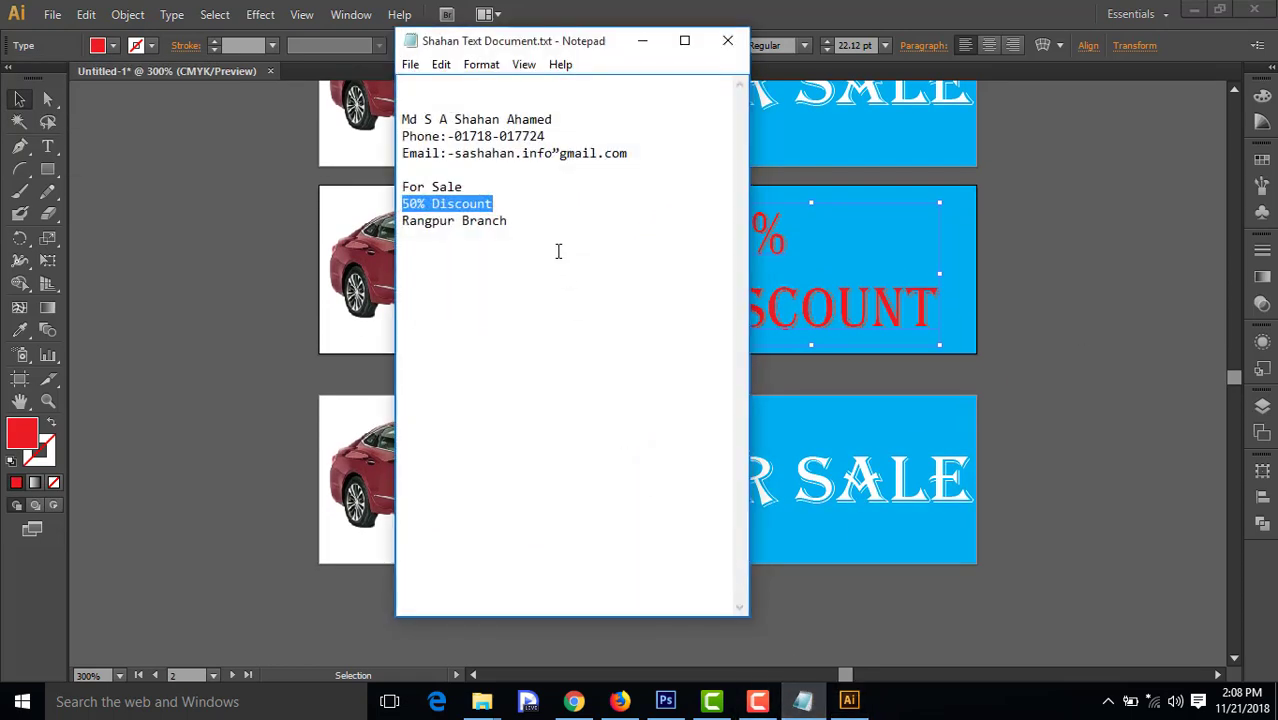
{"action": "left_click_drag", "start_coordinate": [509, 222], "coordinate": [408, 225]}
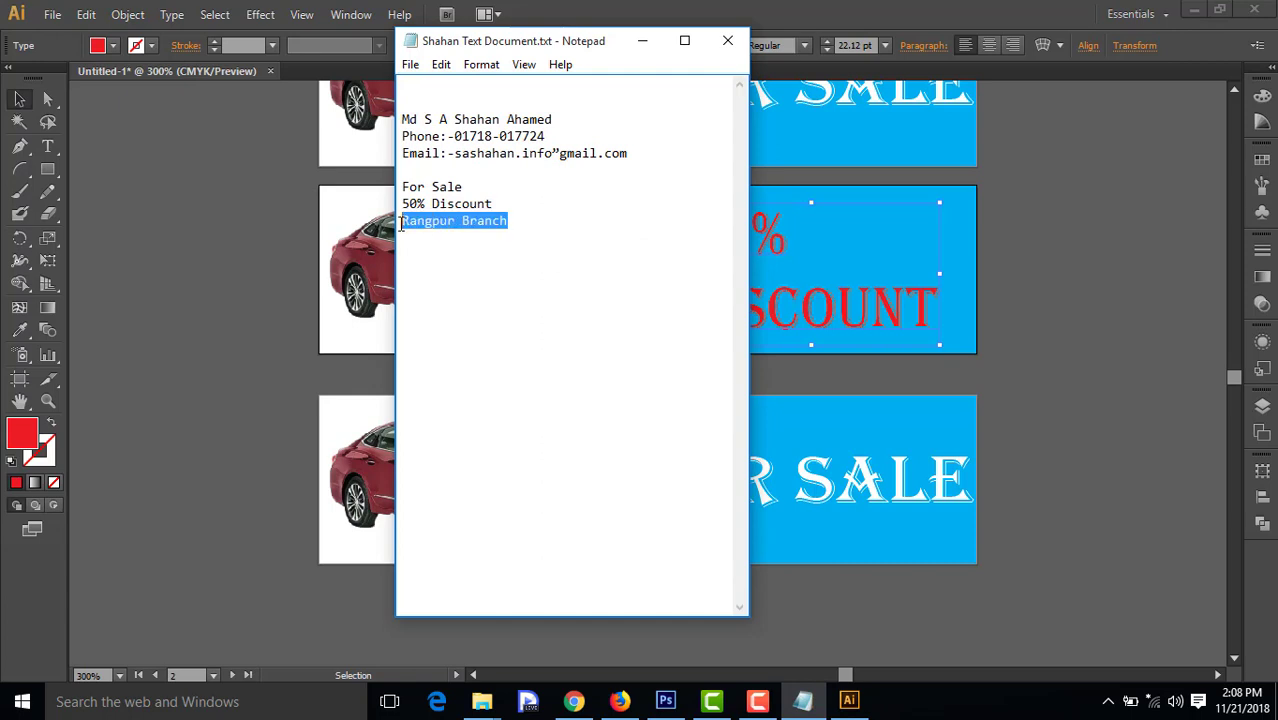
{"action": "left_click", "coordinate": [642, 41]}
Replace the "For Sale" text on the third artboard with the copied "Rangpur Branch"
{"action": "double_click", "coordinate": [858, 491]}
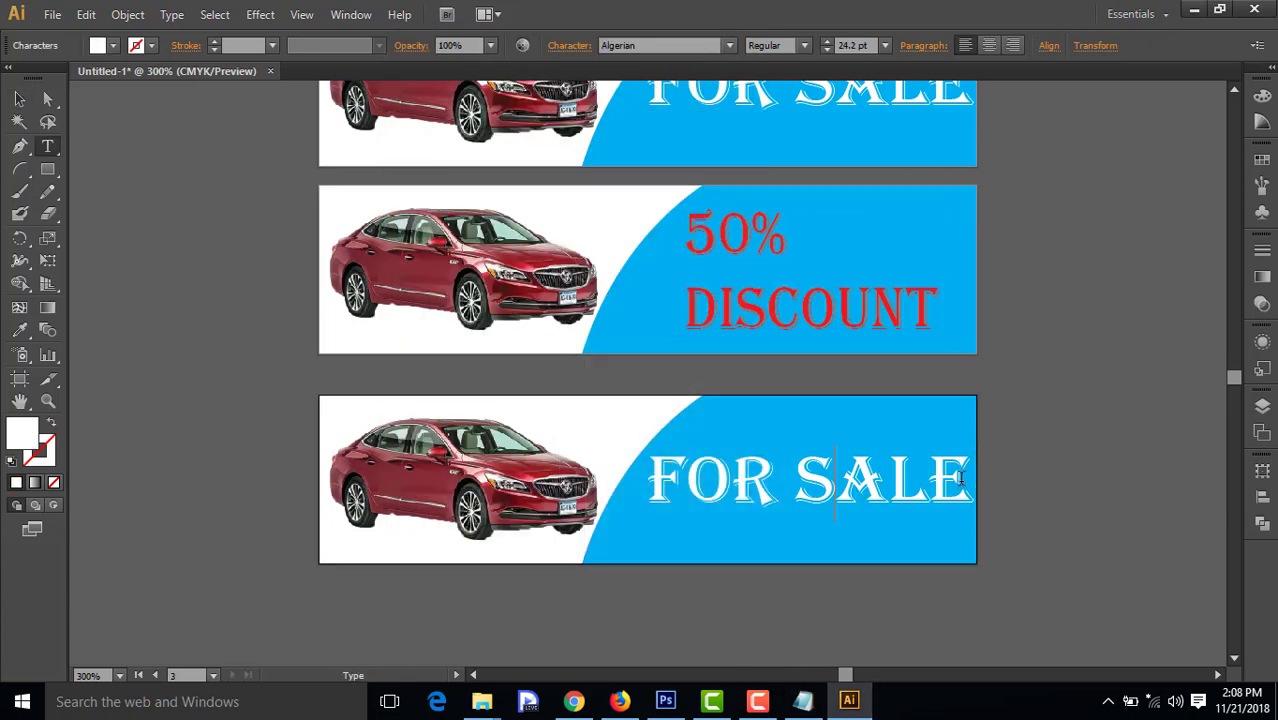
{"action": "left_click_drag", "start_coordinate": [960, 480], "coordinate": [632, 482]}
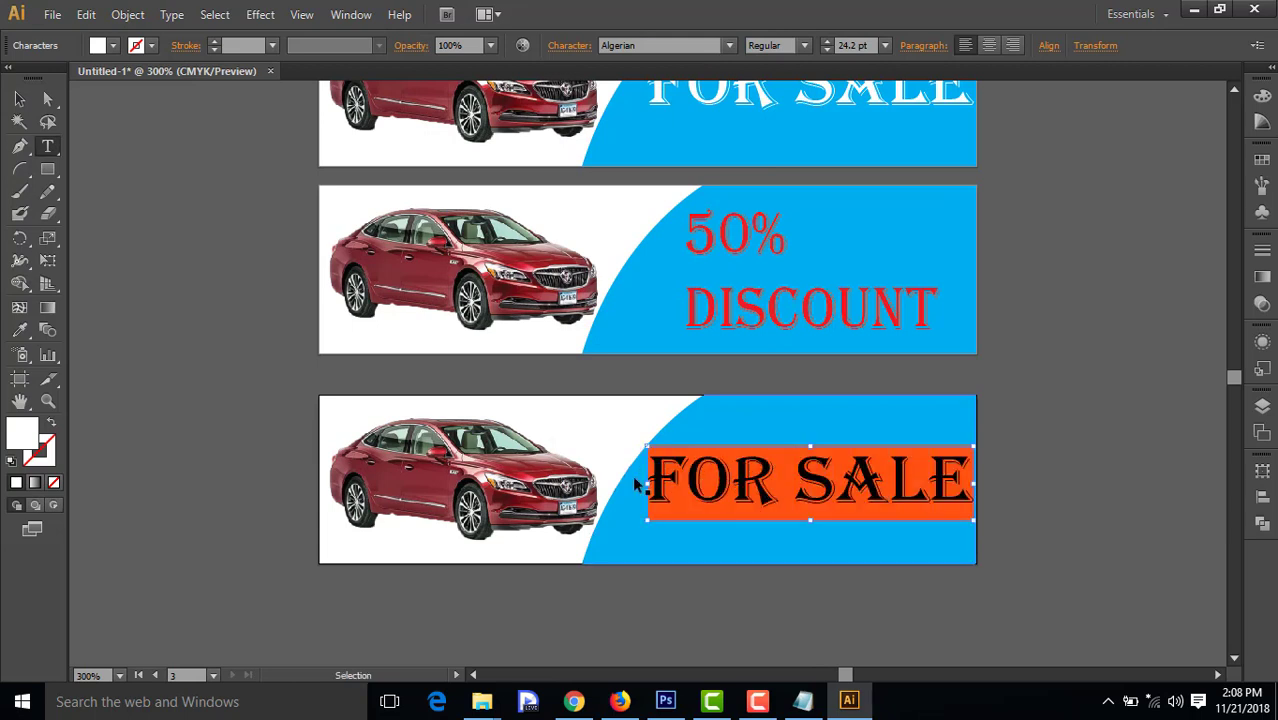
{"action": "type", "text": "Rangpur Branch"}
{"action": "scroll", "coordinate": [981, 459], "scroll_direction": "down", "scroll_amount": 1}
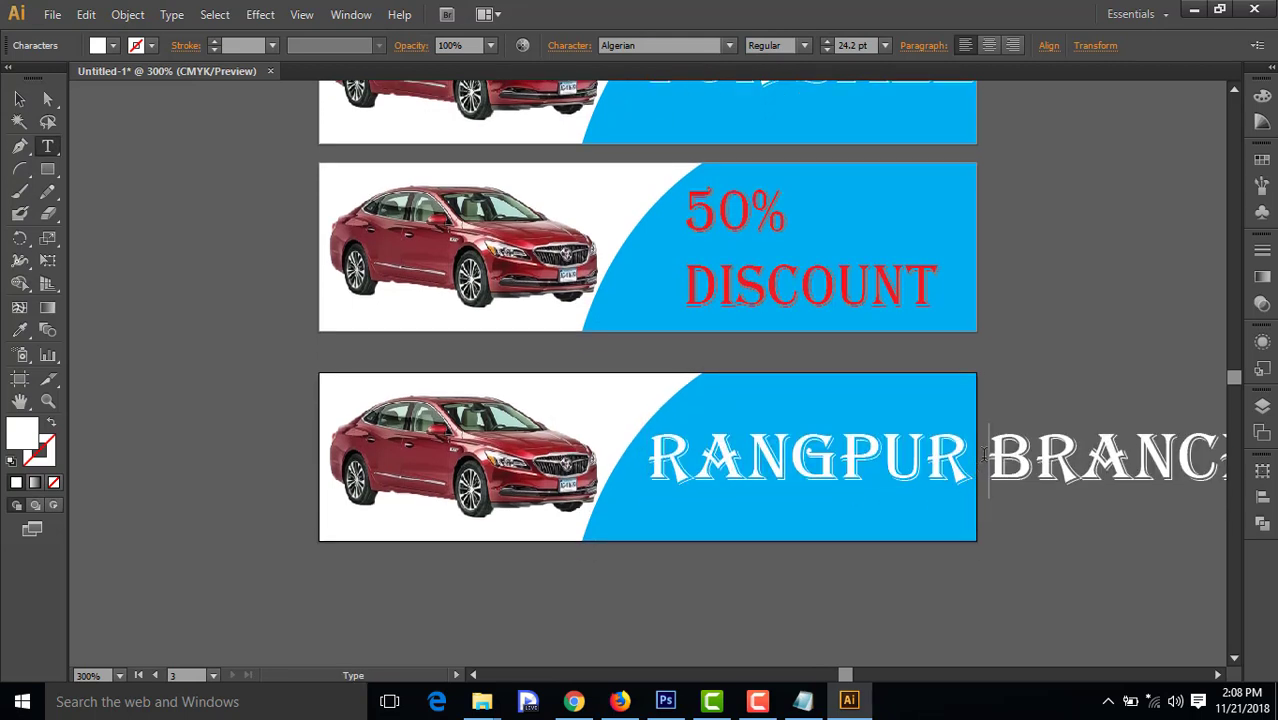
Break the third artboard's text into two lines, "Rangpur" above "Branch", and finish the text editing
{"action": "left_click", "coordinate": [984, 454]}
{"action": "key", "text": "BackSpace"}
{"action": "key", "text": "Return"}
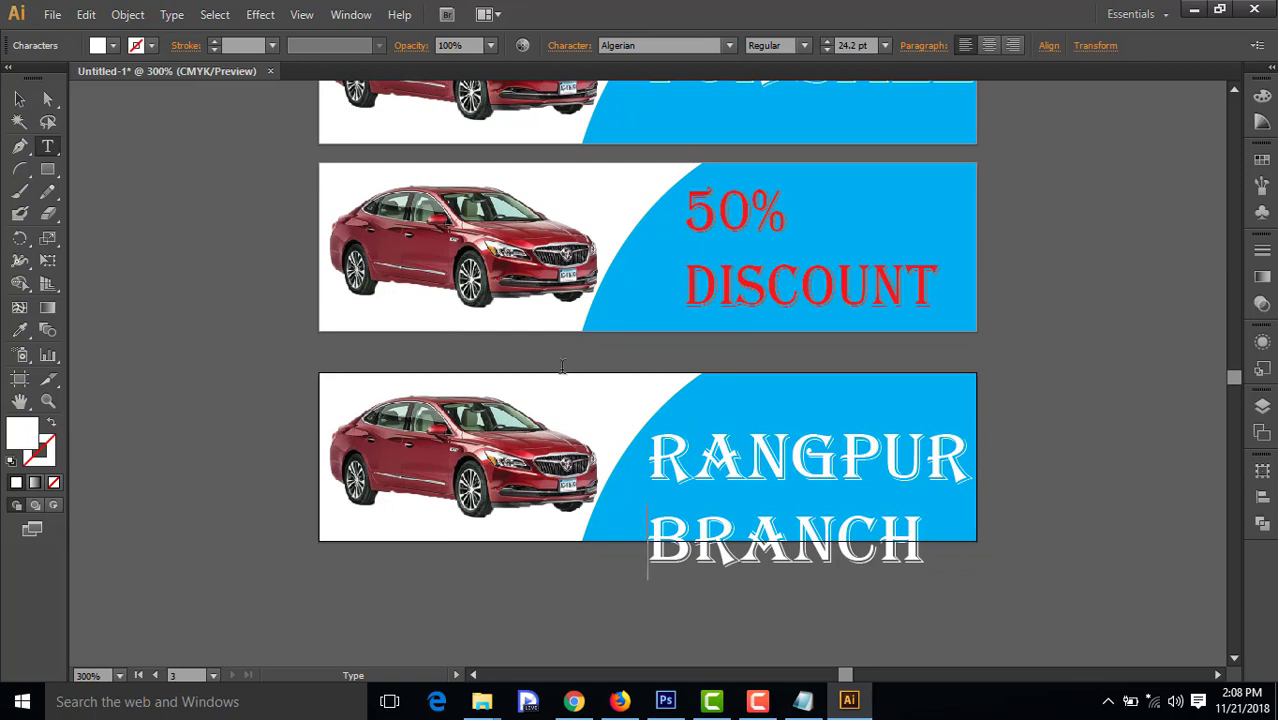
{"action": "left_click", "coordinate": [19, 98]}
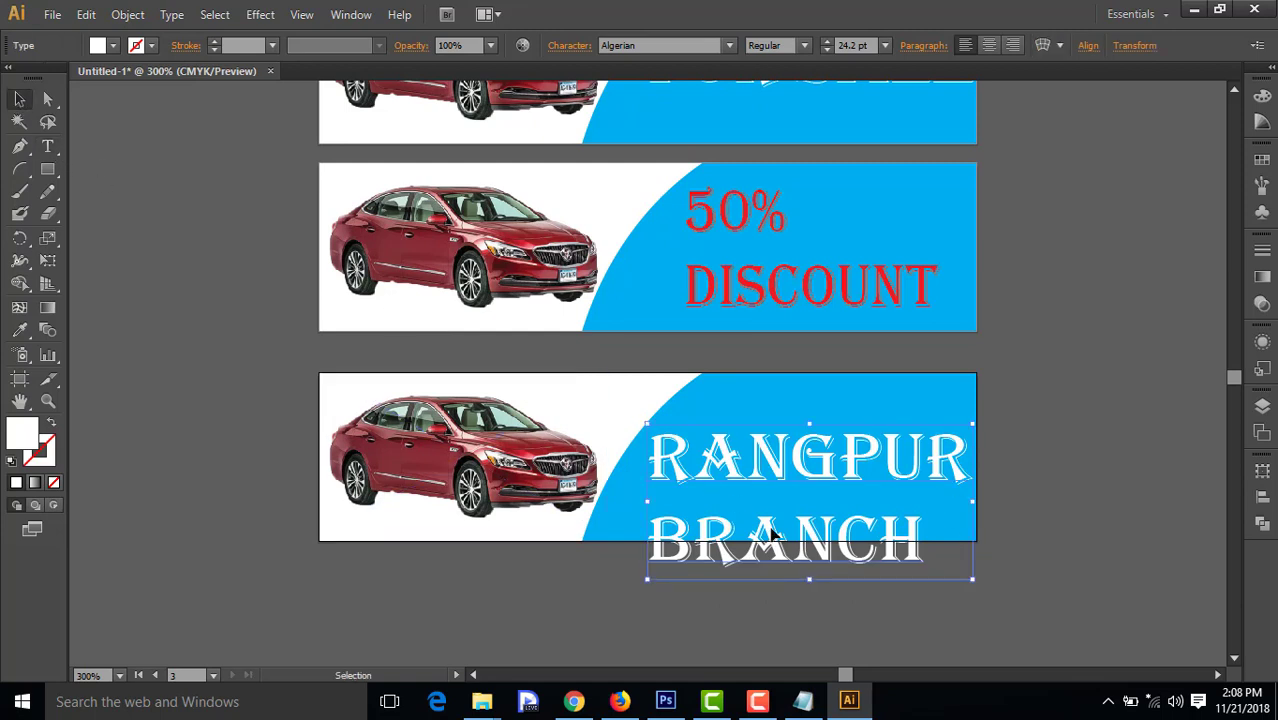
Move the "Rangpur Branch" text up inside the third artboard's cyan panel and scale it down proportionally to about 19.65 pt
{"action": "left_click_drag", "start_coordinate": [772, 535], "coordinate": [785, 486]}
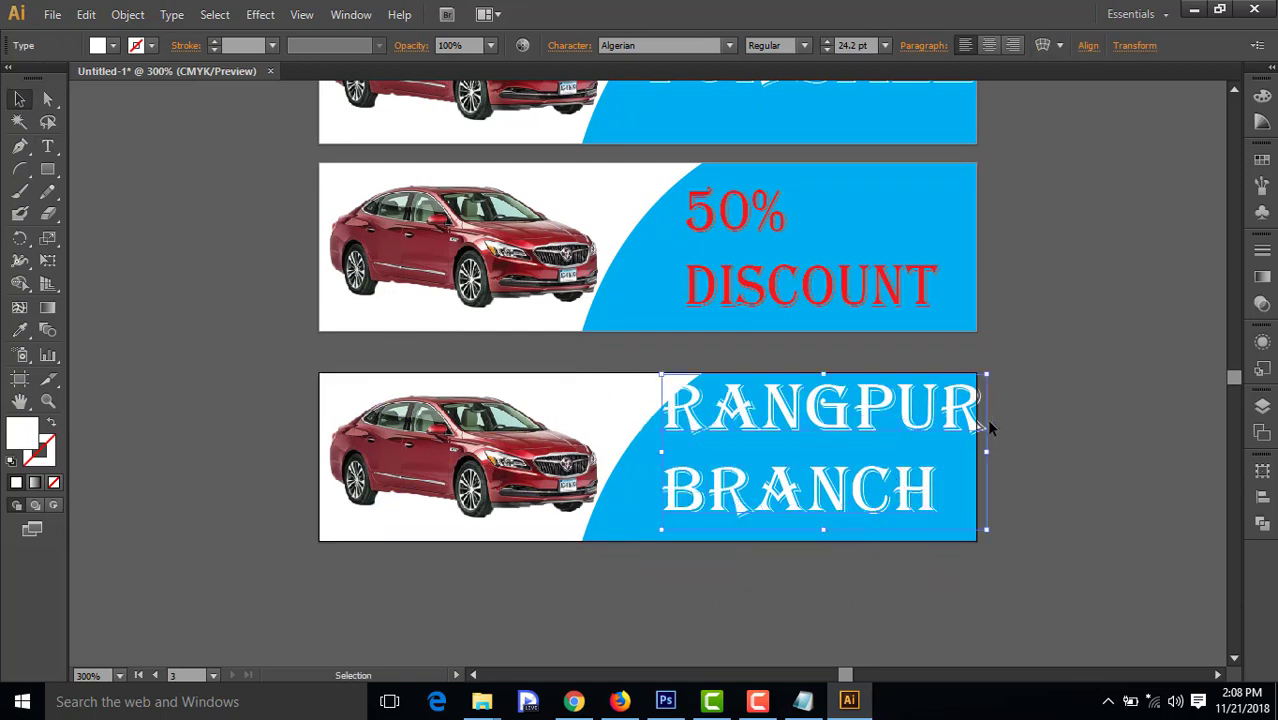
{"action": "left_click_drag", "start_coordinate": [986, 375], "coordinate": [949, 392]}
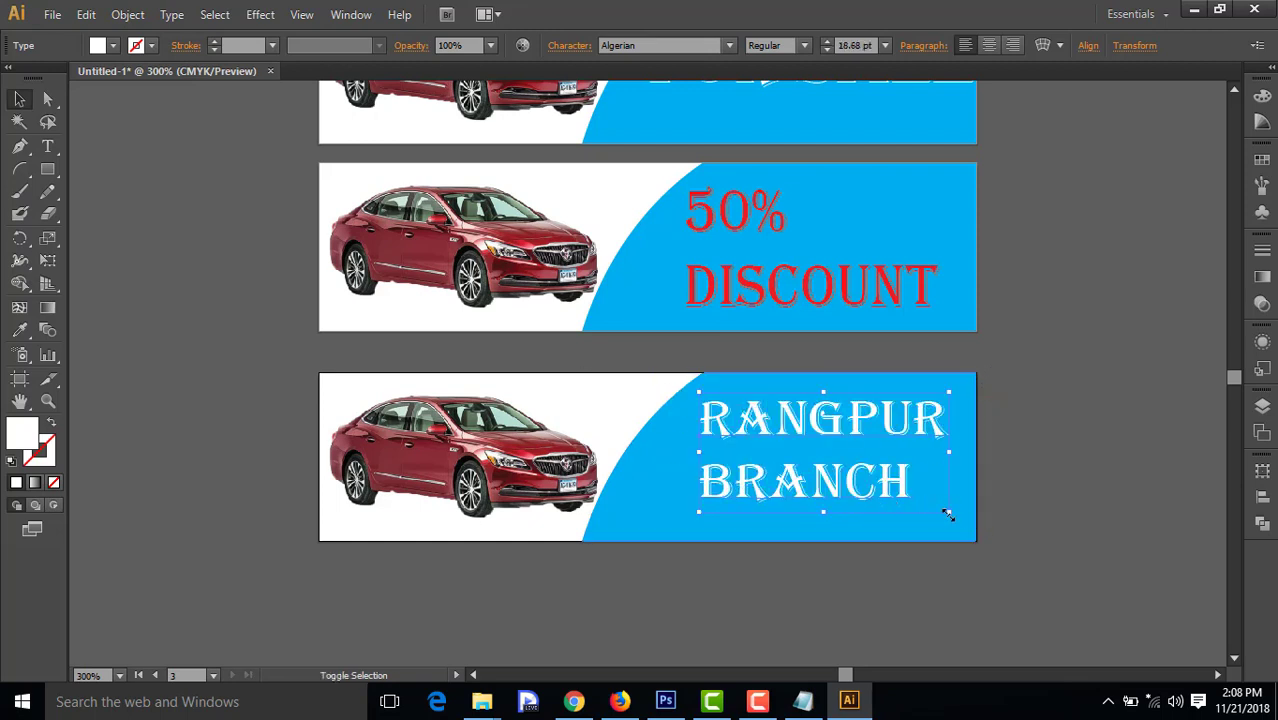
{"action": "left_click_drag", "start_coordinate": [948, 514], "coordinate": [957, 518]}
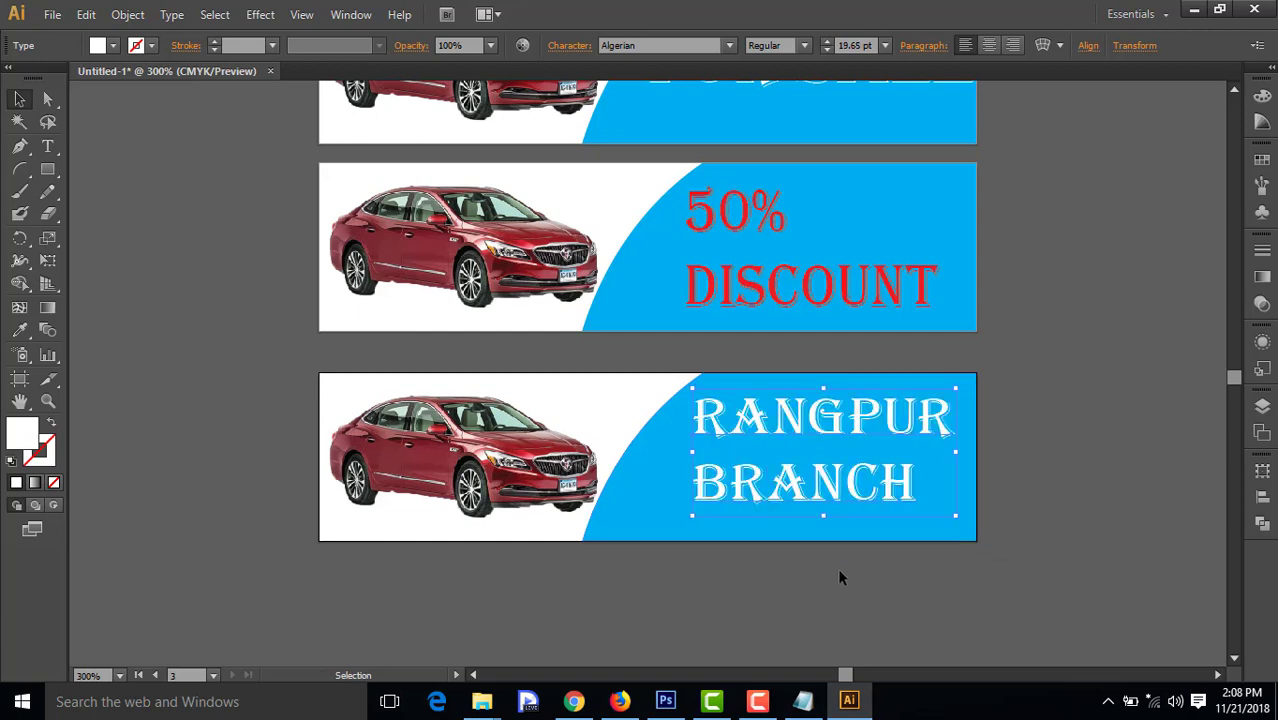
{"action": "left_click", "coordinate": [770, 616]}
{"action": "scroll", "coordinate": [754, 574], "scroll_direction": "up", "scroll_amount": 5}
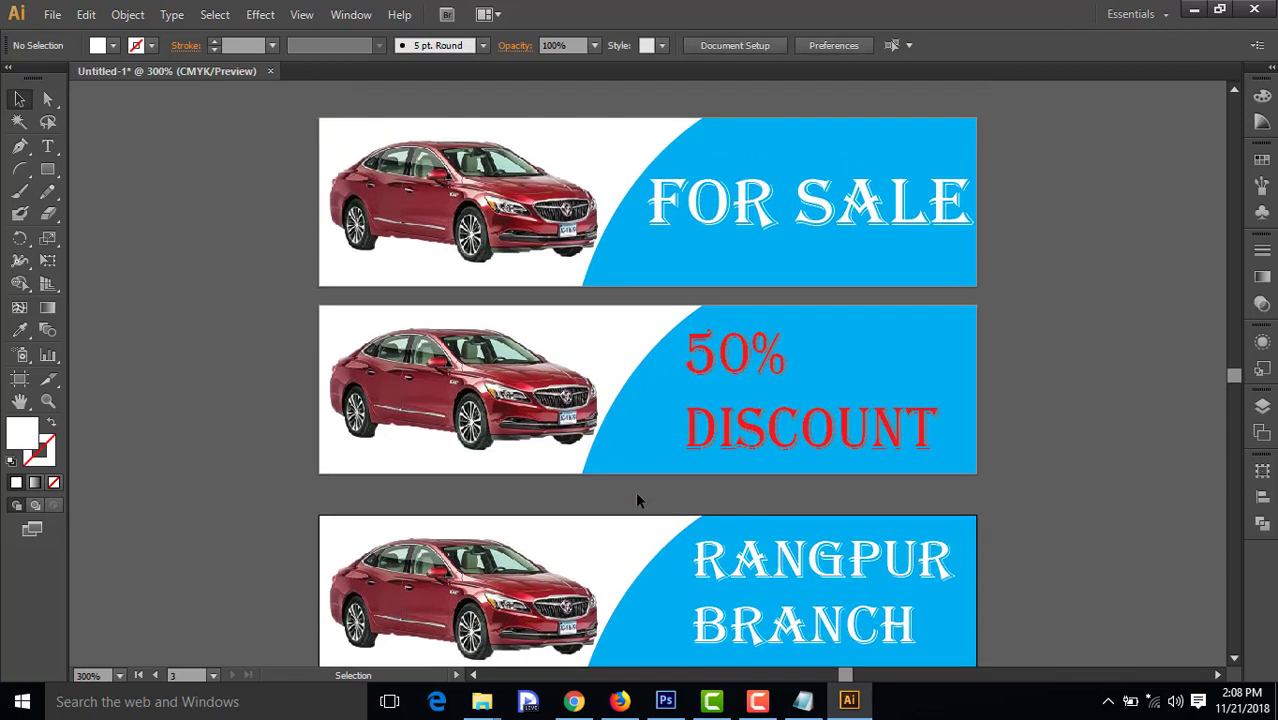
Save the document as "Gif Animetinon- Class14-P6.ai" in the 14.Class-20-11-2018 folder, in Illustrator CS6 format with the default options
{"action": "left_click", "coordinate": [48, 14]}
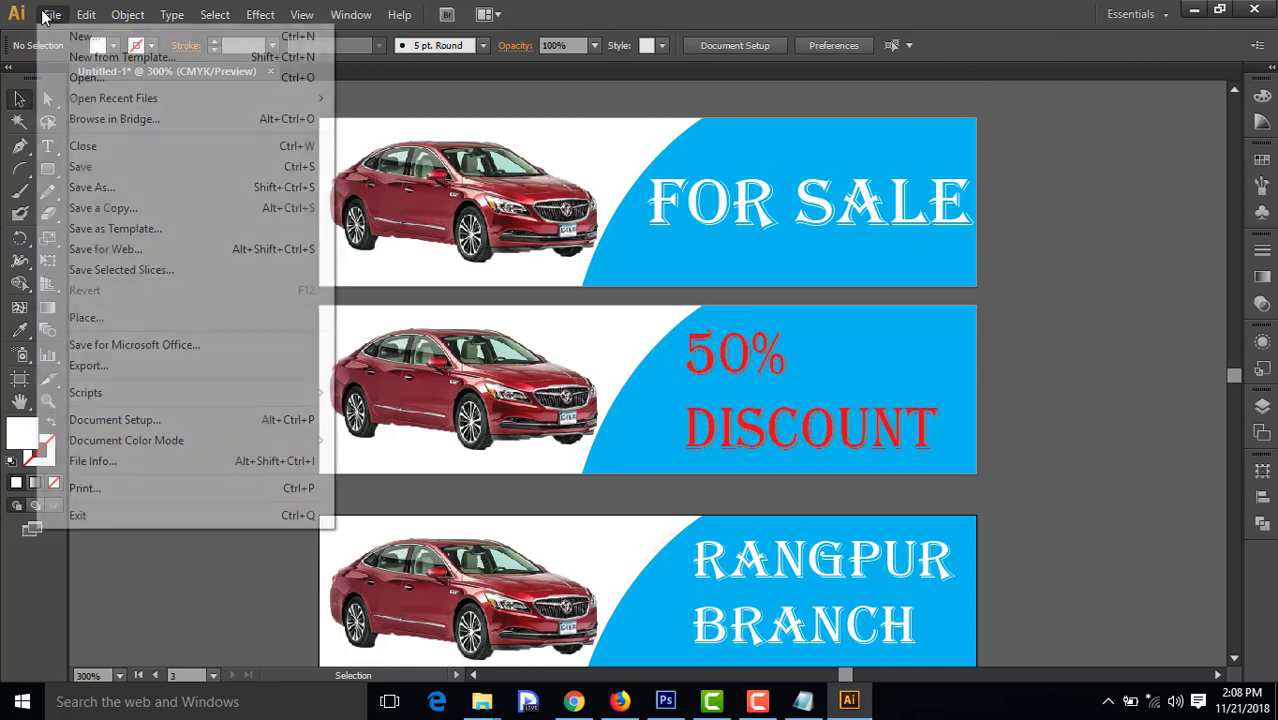
{"action": "left_click", "coordinate": [110, 188]}
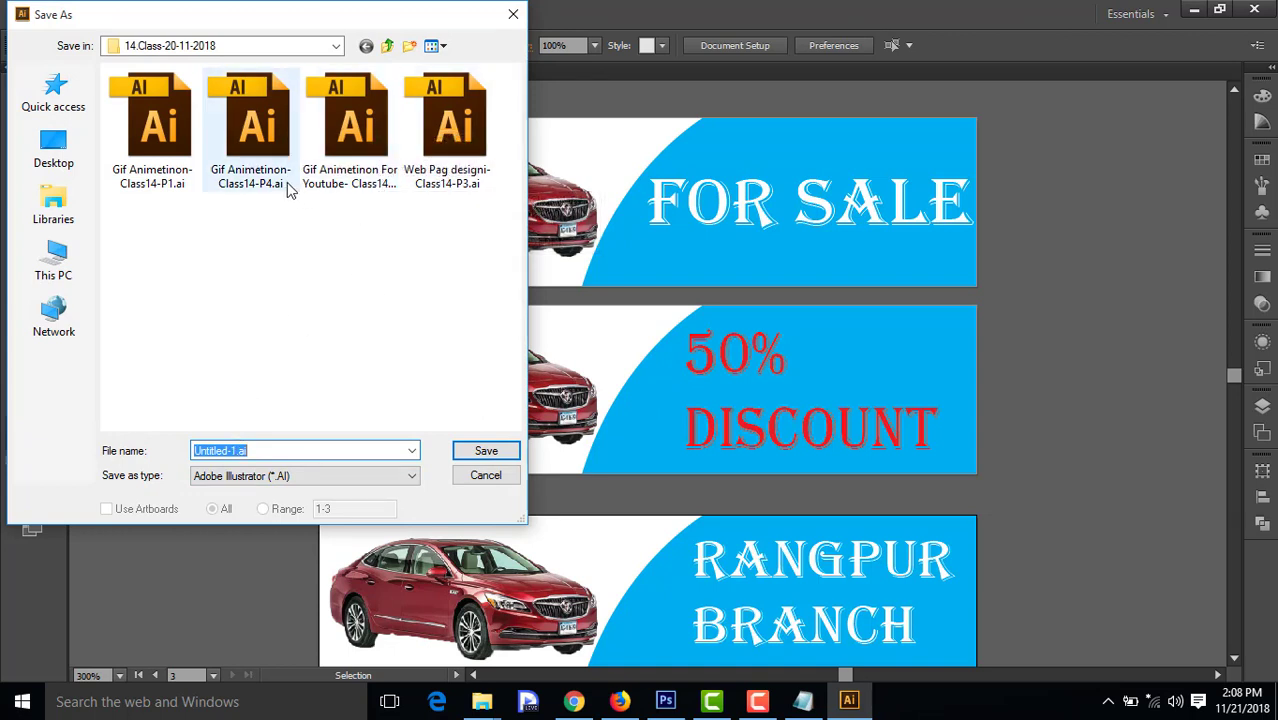
{"action": "left_click", "coordinate": [343, 165]}
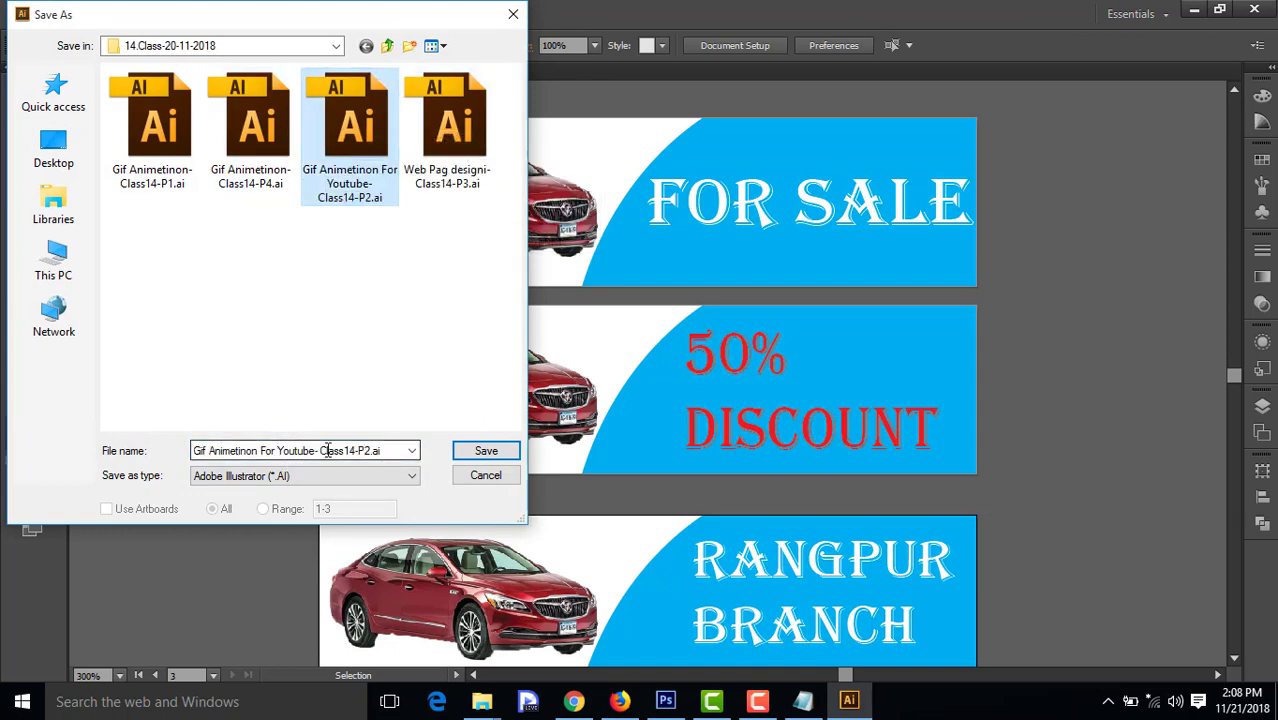
{"action": "left_click", "coordinate": [152, 125]}
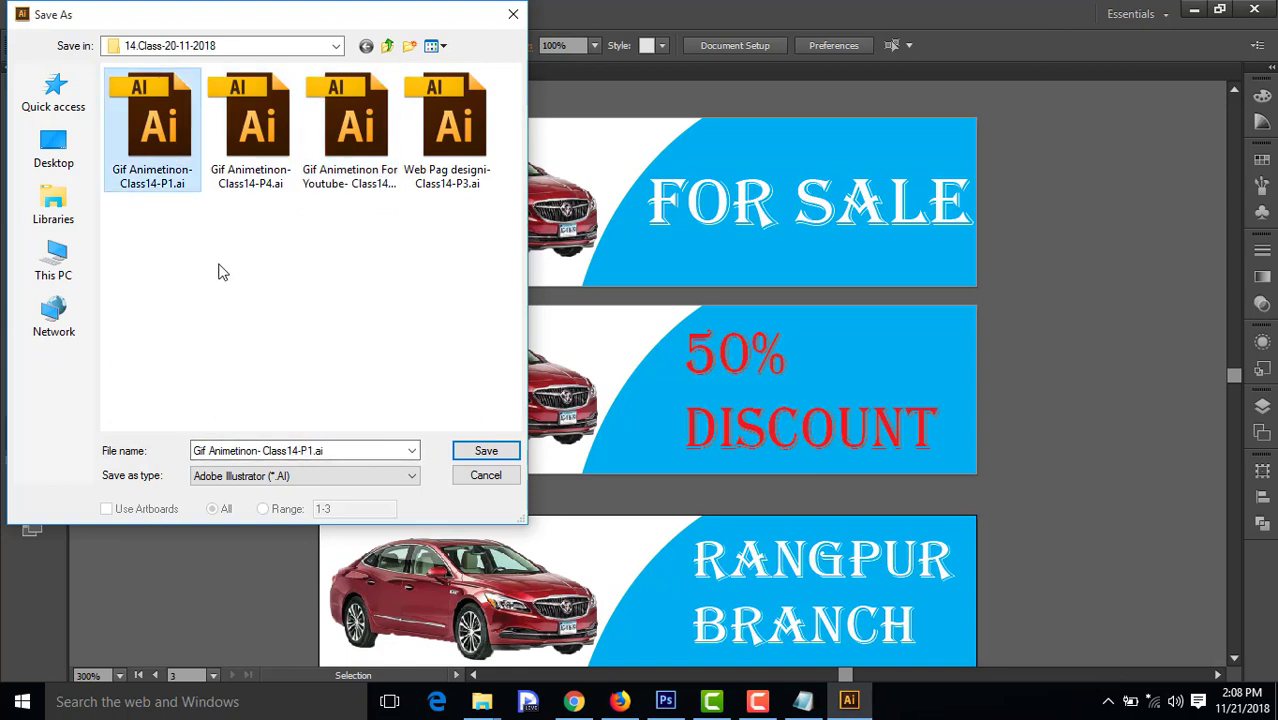
{"action": "left_click", "coordinate": [314, 451]}
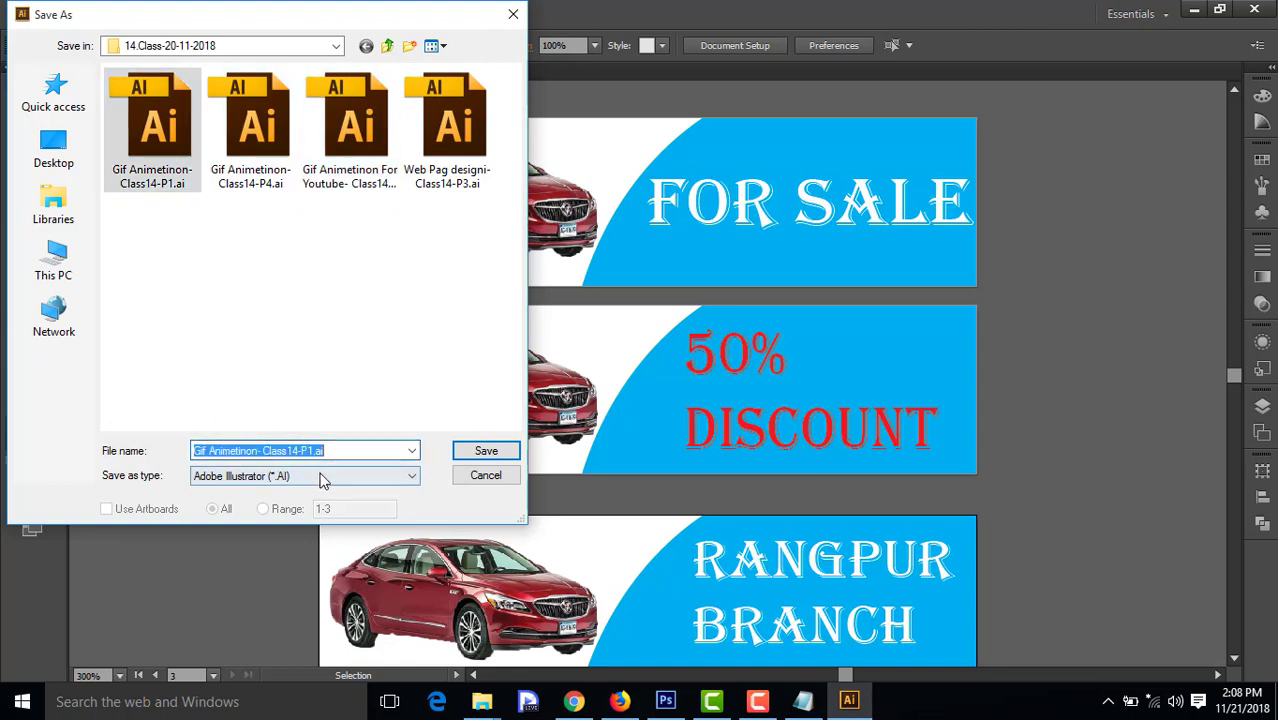
{"action": "left_click", "coordinate": [316, 452]}
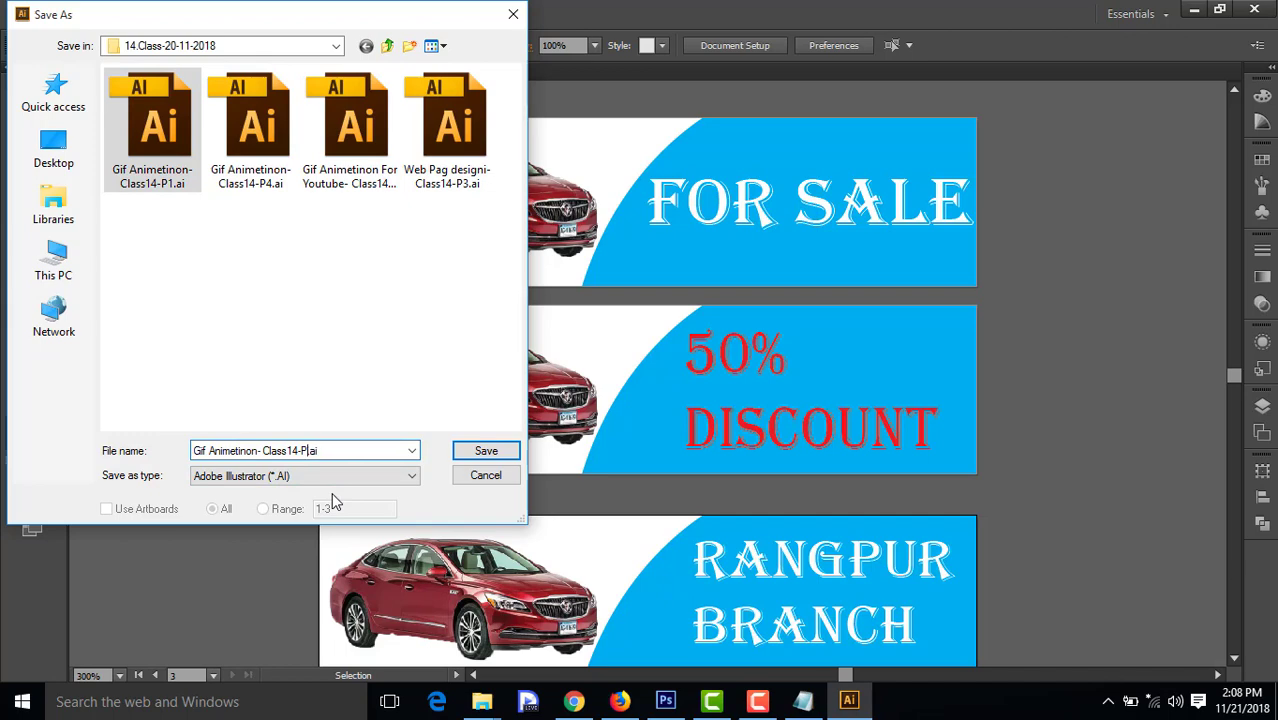
{"action": "type", "text": "6"}
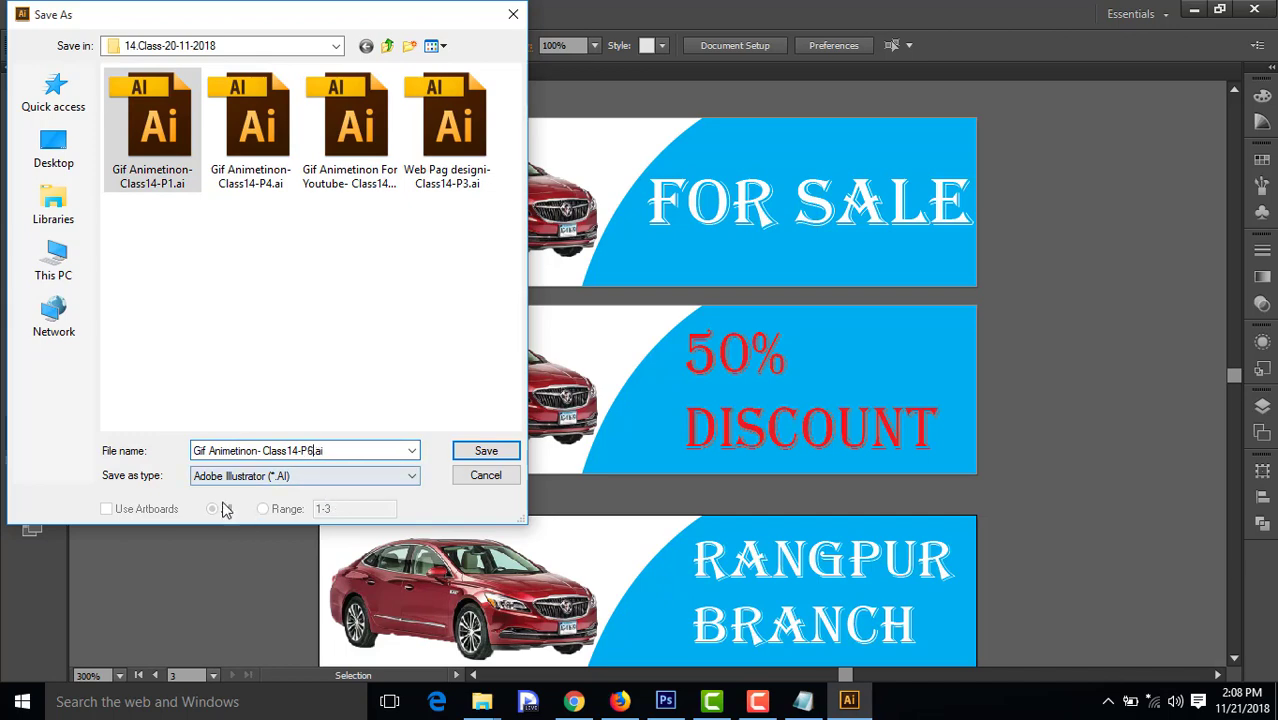
{"action": "left_click", "coordinate": [468, 451]}
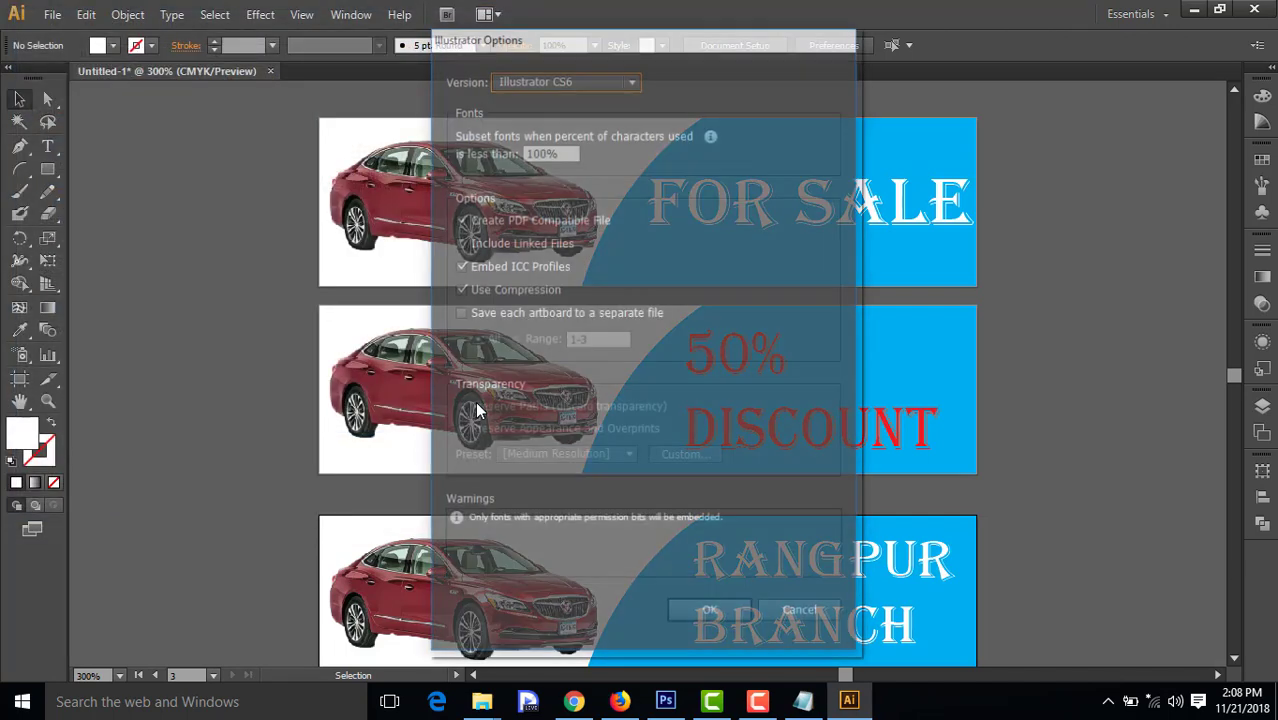
{"action": "left_click", "coordinate": [716, 613]}
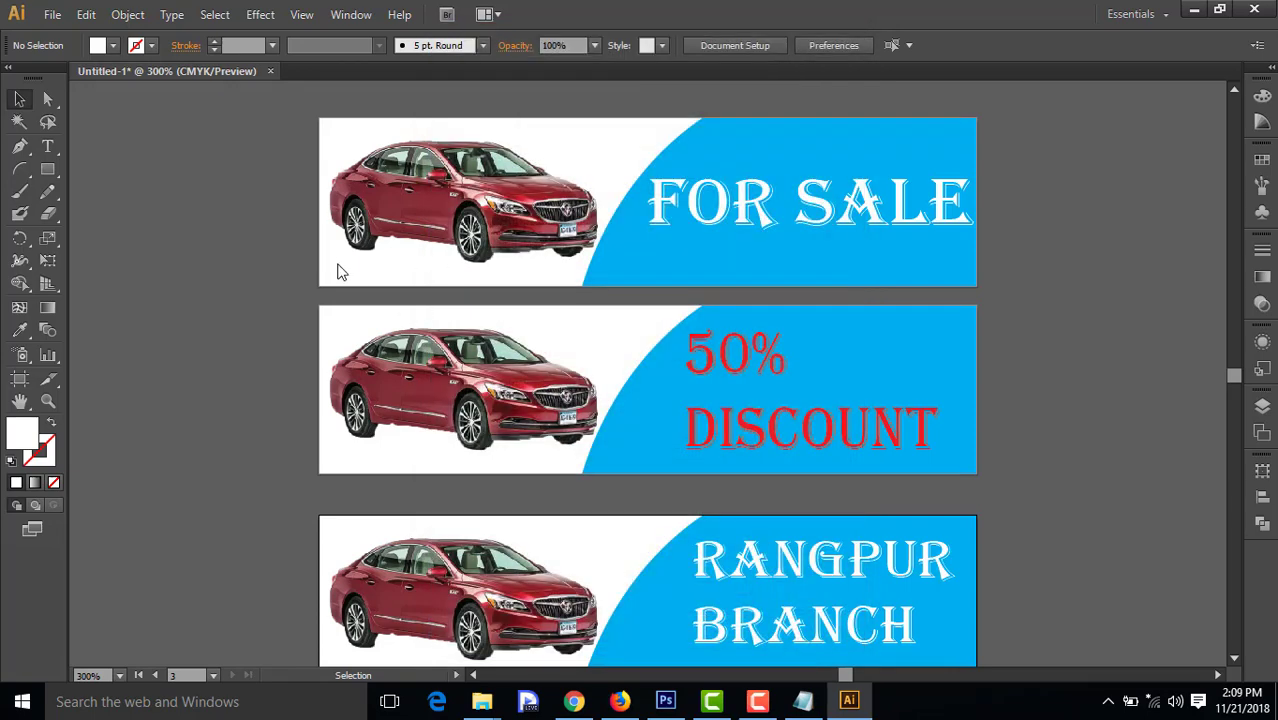
Start exporting the document as the JPEG file "Gif Animetinon- Class14-P6.jpg" in the 14.Class-20-11-2018 folder
{"action": "left_click", "coordinate": [53, 16]}
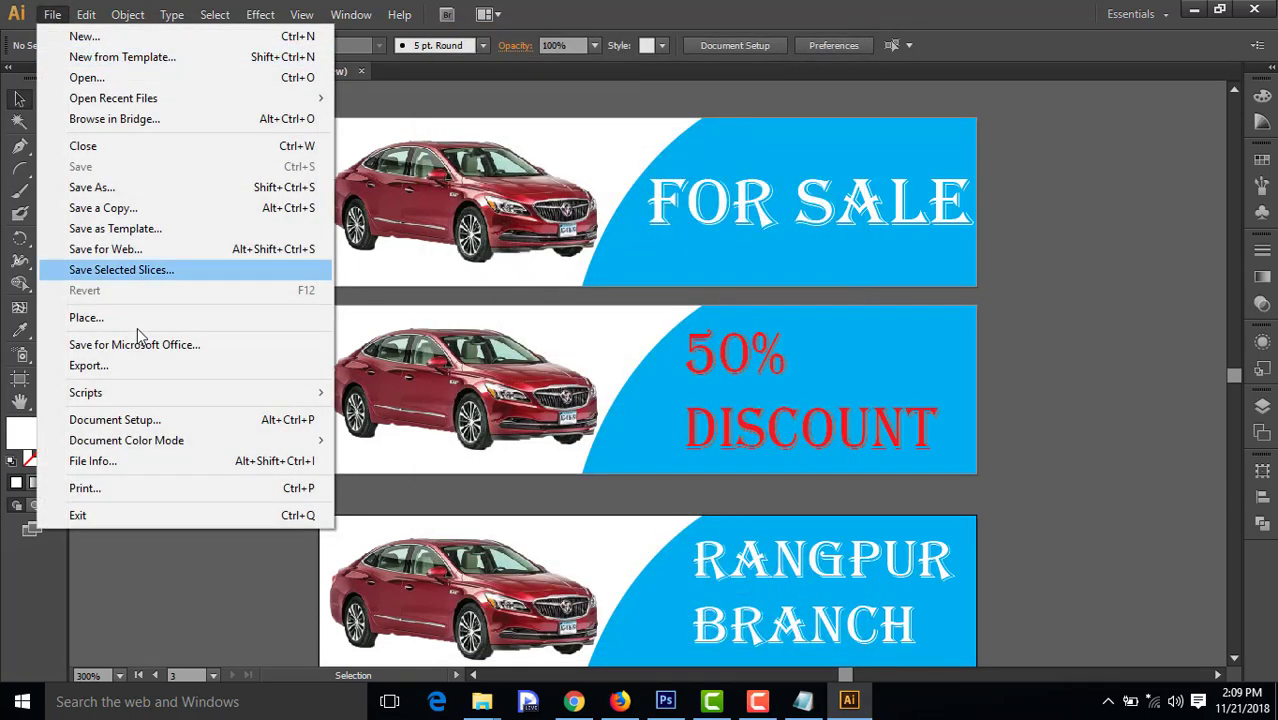
{"action": "left_click", "coordinate": [114, 366]}
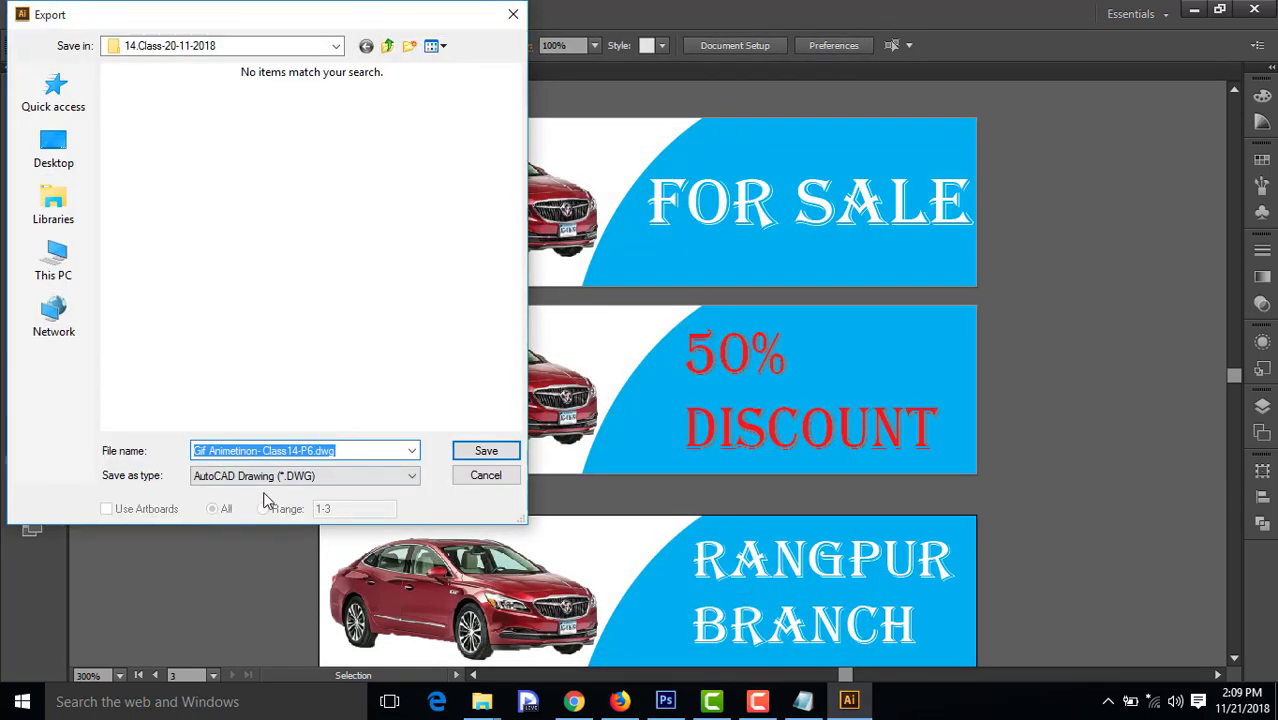
{"action": "left_click", "coordinate": [272, 478]}
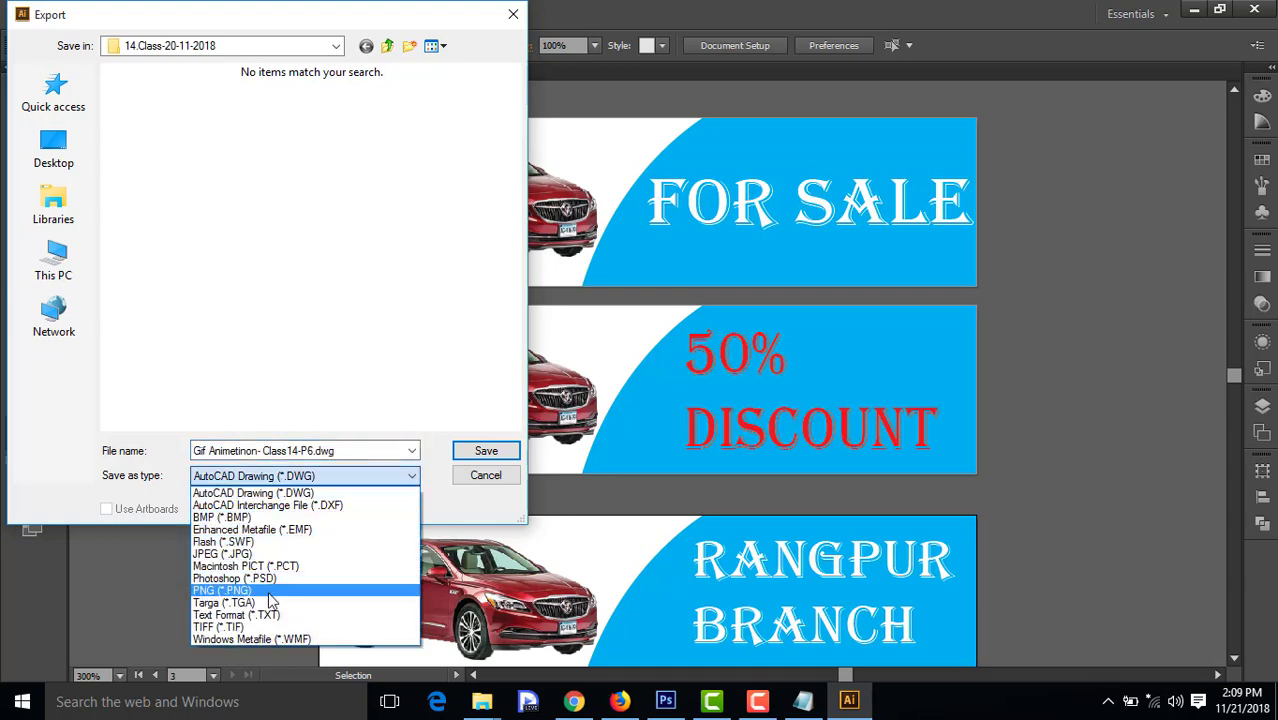
{"action": "left_click", "coordinate": [266, 554]}
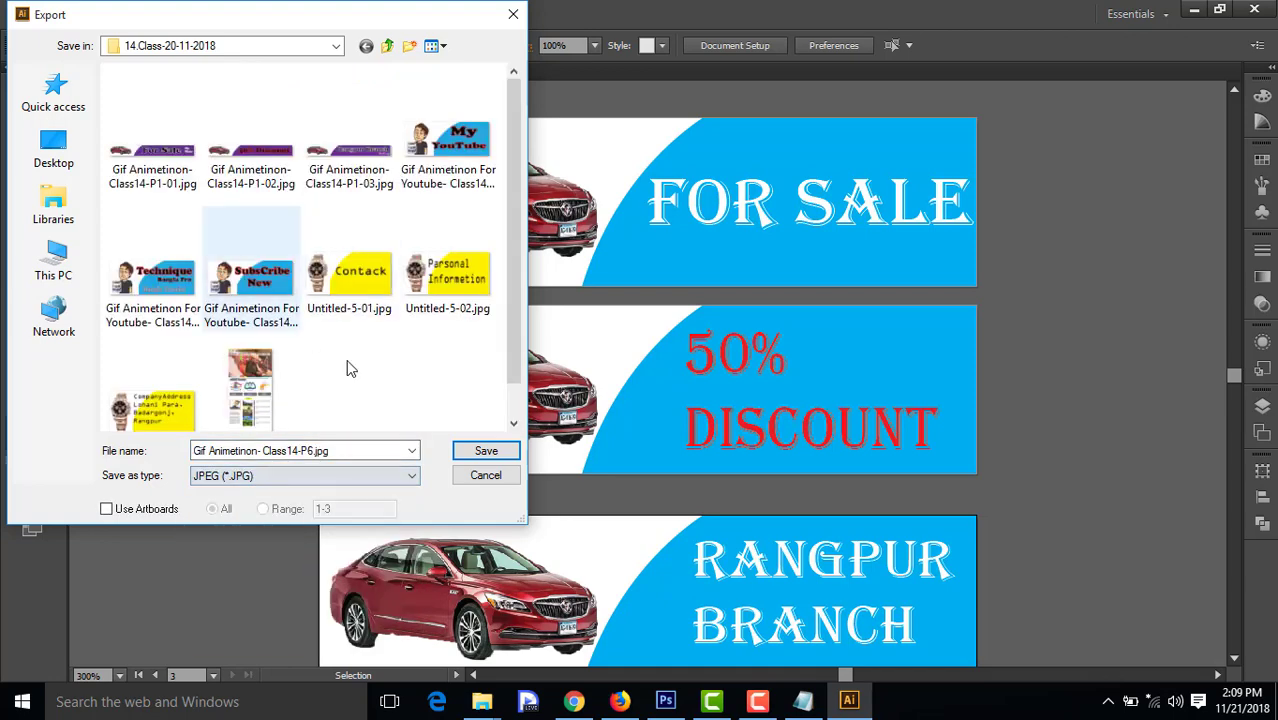
{"action": "left_click", "coordinate": [484, 452]}
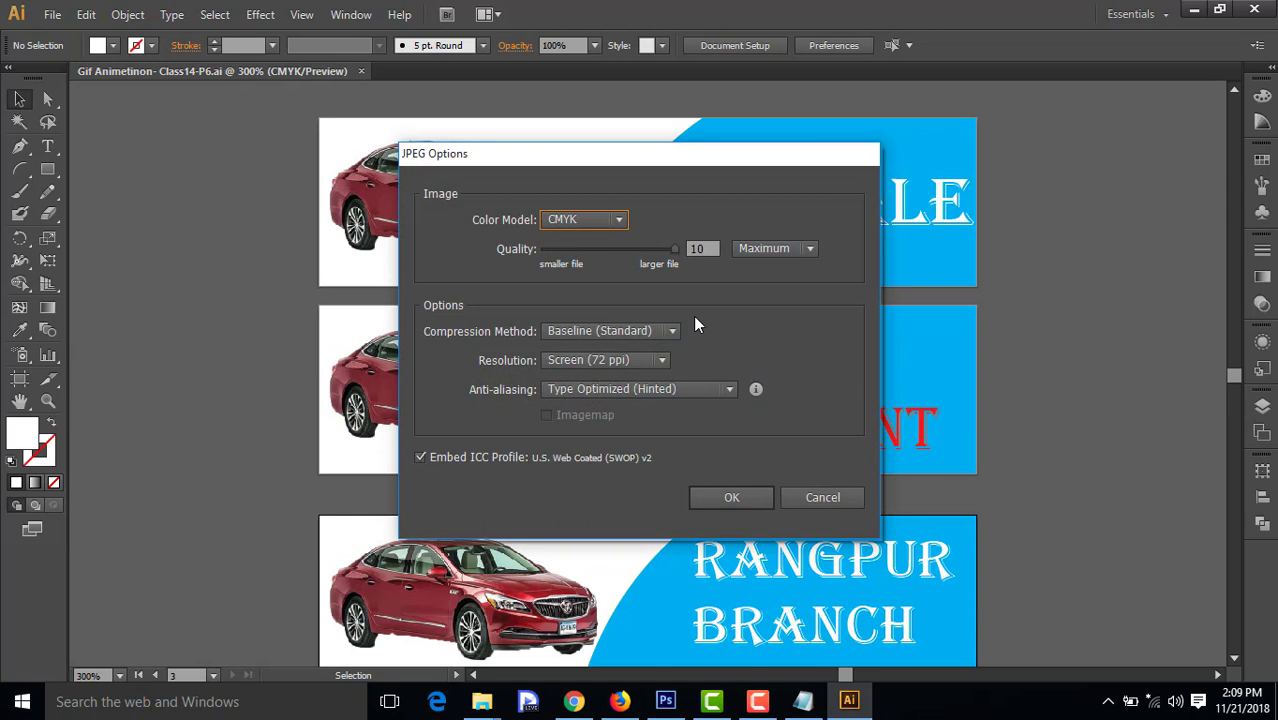
Set the JPEG color model to RGB and the resolution to Screen (72 ppi), and finish the export
{"action": "left_click", "coordinate": [585, 219]}
{"action": "left_click", "coordinate": [585, 234]}
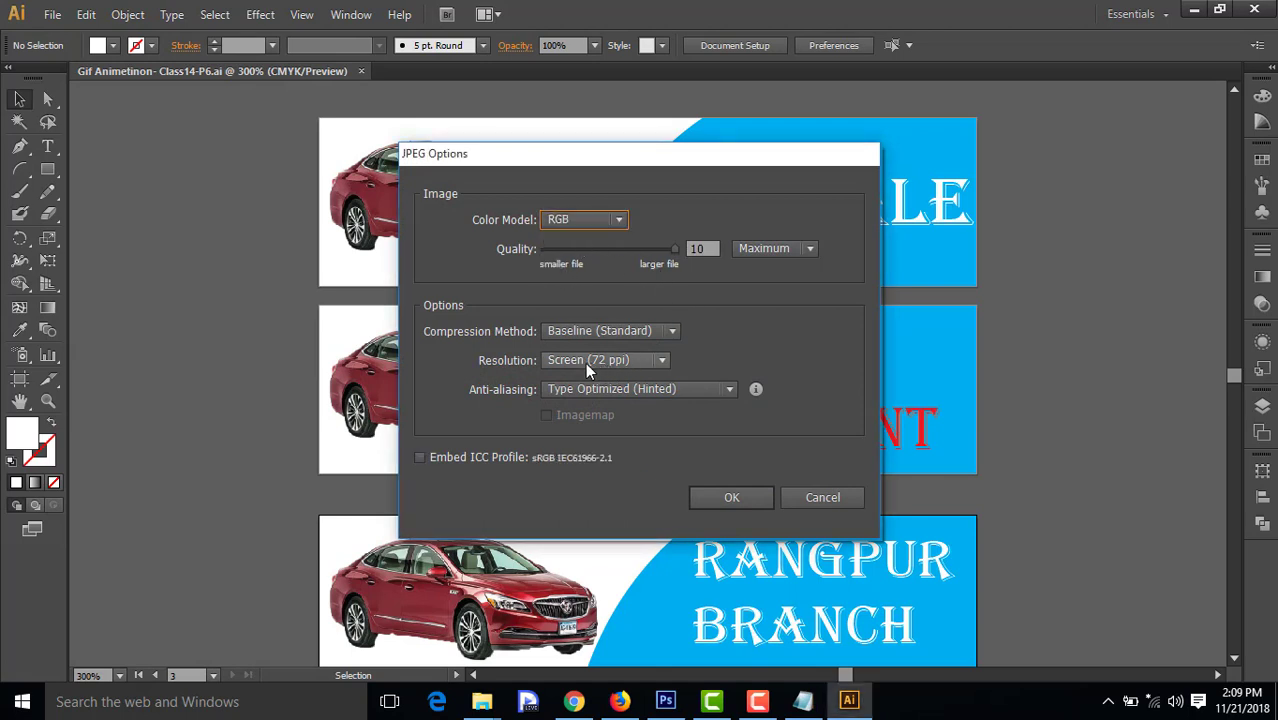
{"action": "left_click", "coordinate": [648, 365]}
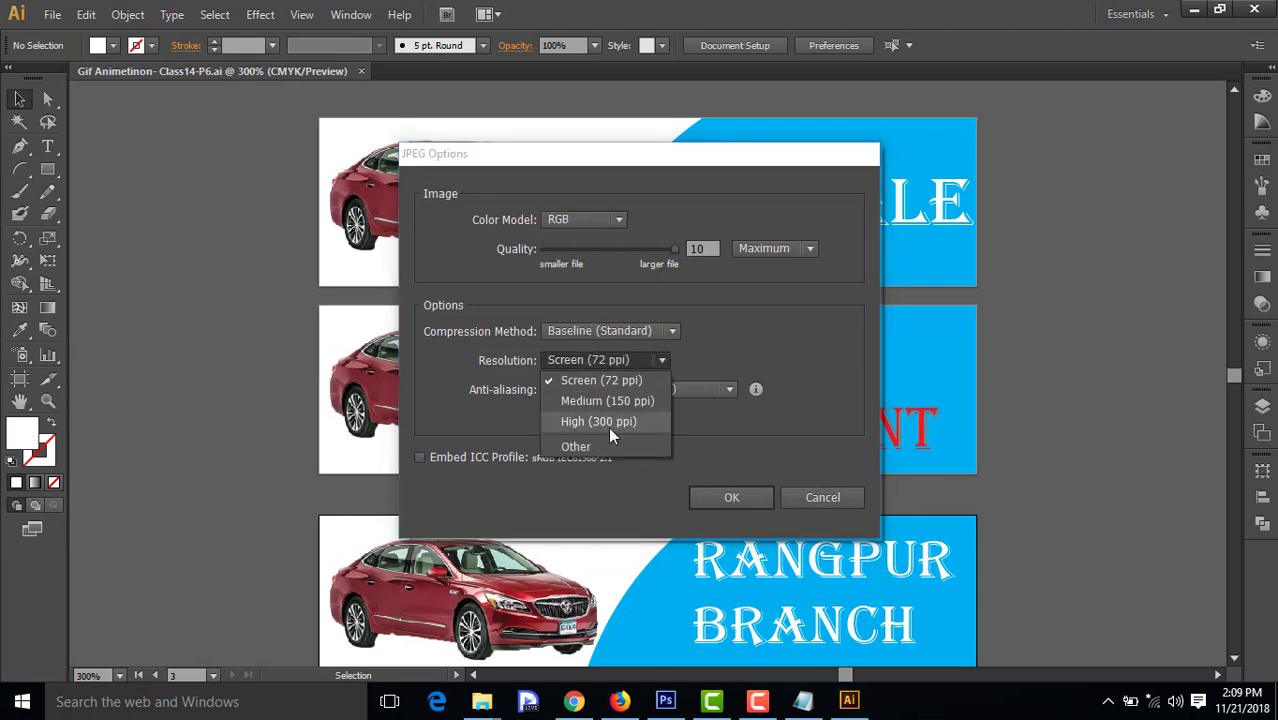
{"action": "left_click", "coordinate": [618, 378]}
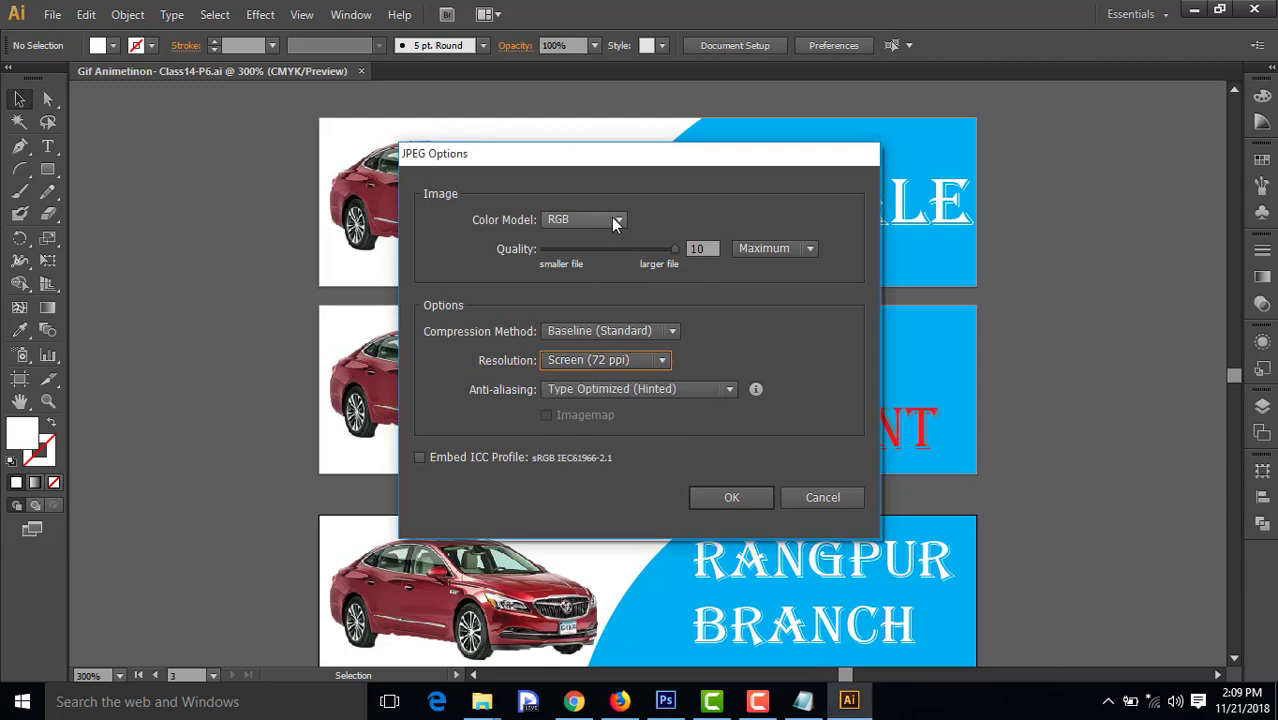
{"action": "left_click", "coordinate": [726, 490]}
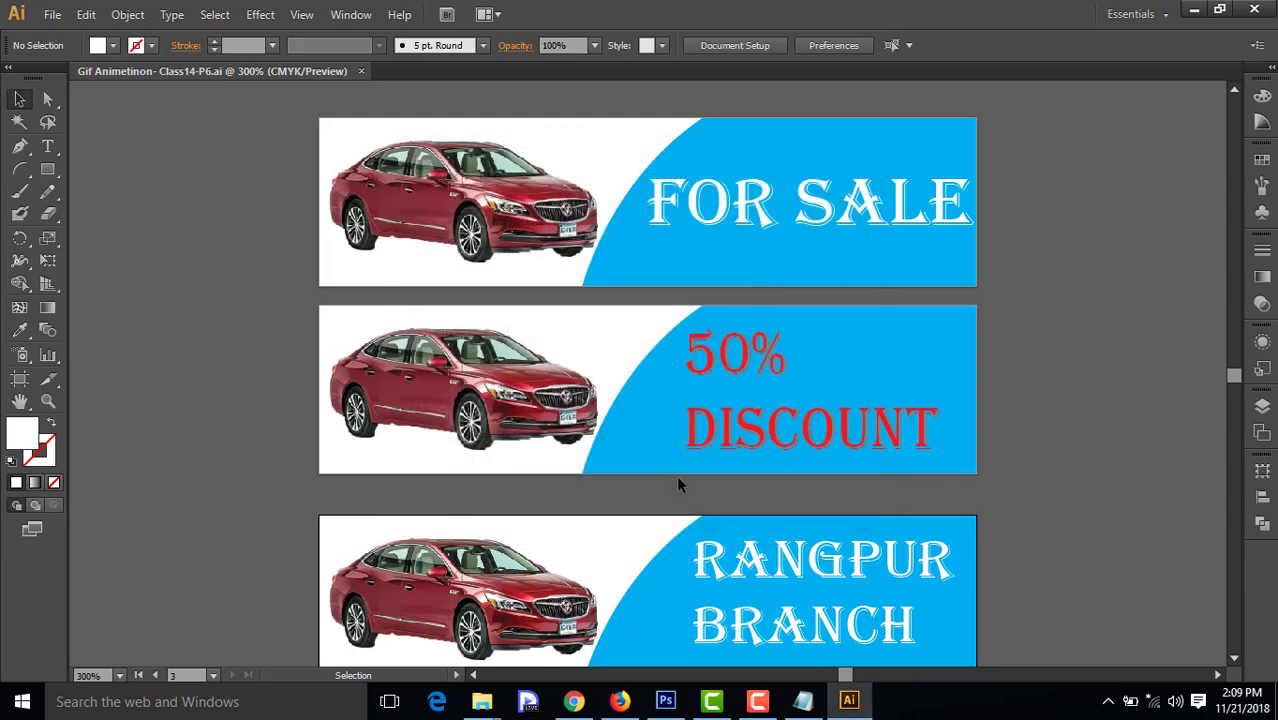
Switch to Photoshop and create a new 234 x 60 pixel document at 72 pixels/inch in RGB Color with a white background
{"action": "left_click", "coordinate": [1193, 17]}
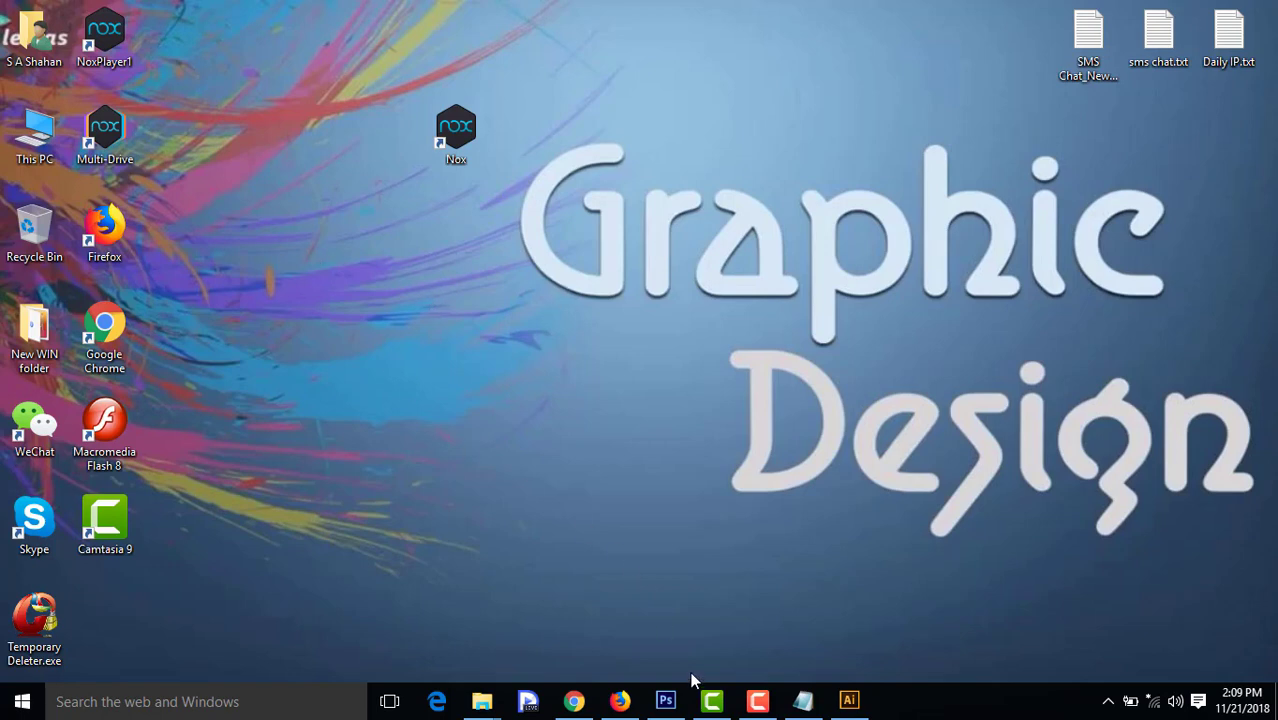
{"action": "left_click", "coordinate": [665, 700]}
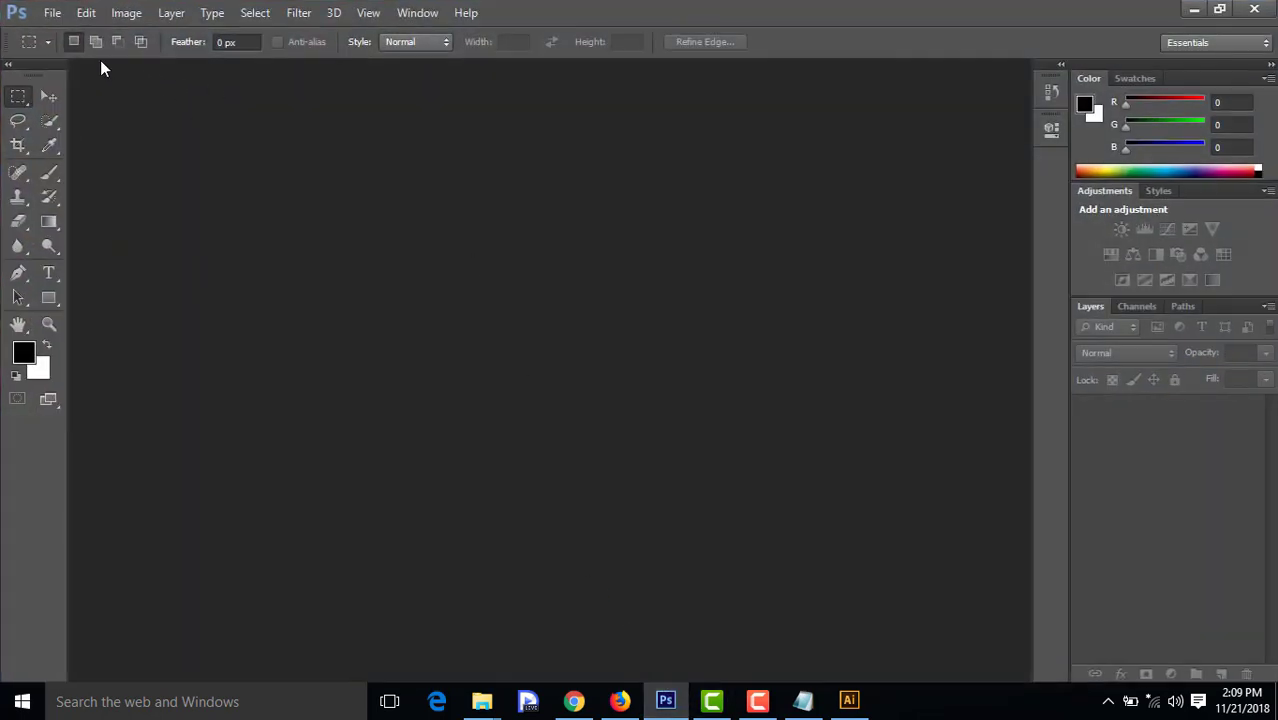
{"action": "left_click", "coordinate": [45, 14]}
{"action": "left_click", "coordinate": [96, 35]}
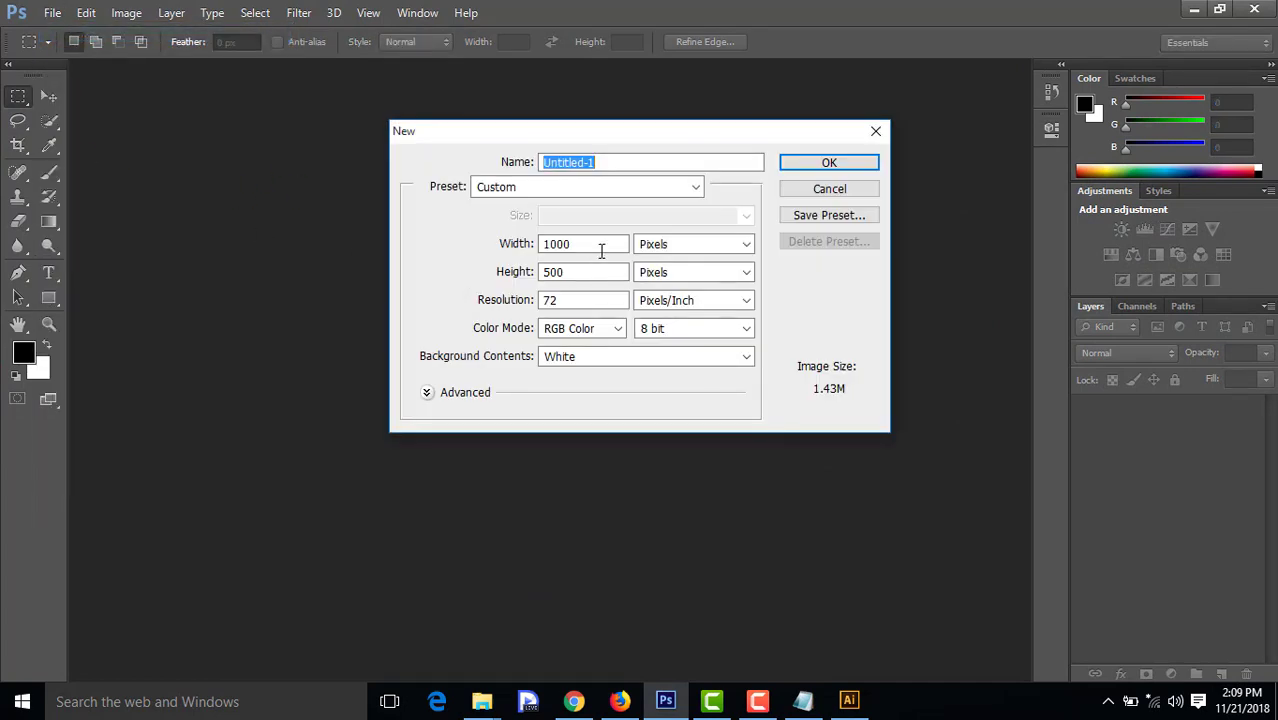
{"action": "left_click_drag", "start_coordinate": [580, 243], "coordinate": [483, 245]}
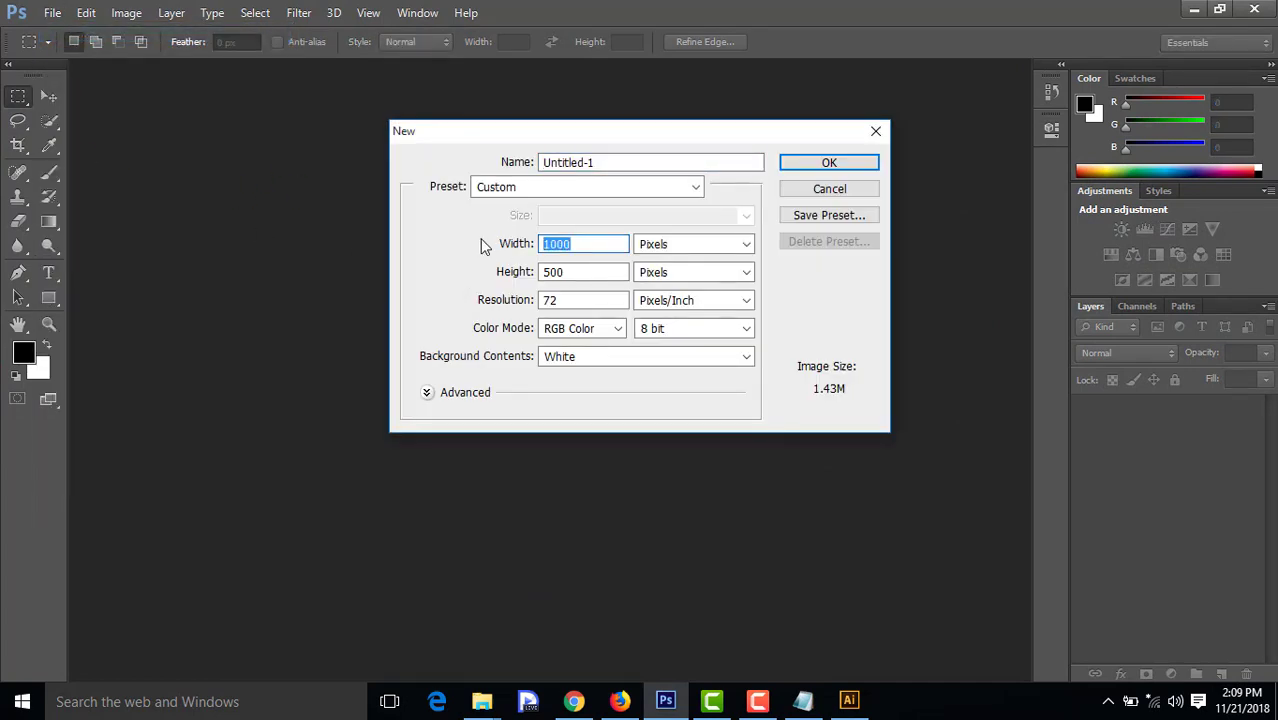
{"action": "type", "text": "234"}
{"action": "left_click_drag", "start_coordinate": [587, 272], "coordinate": [537, 276]}
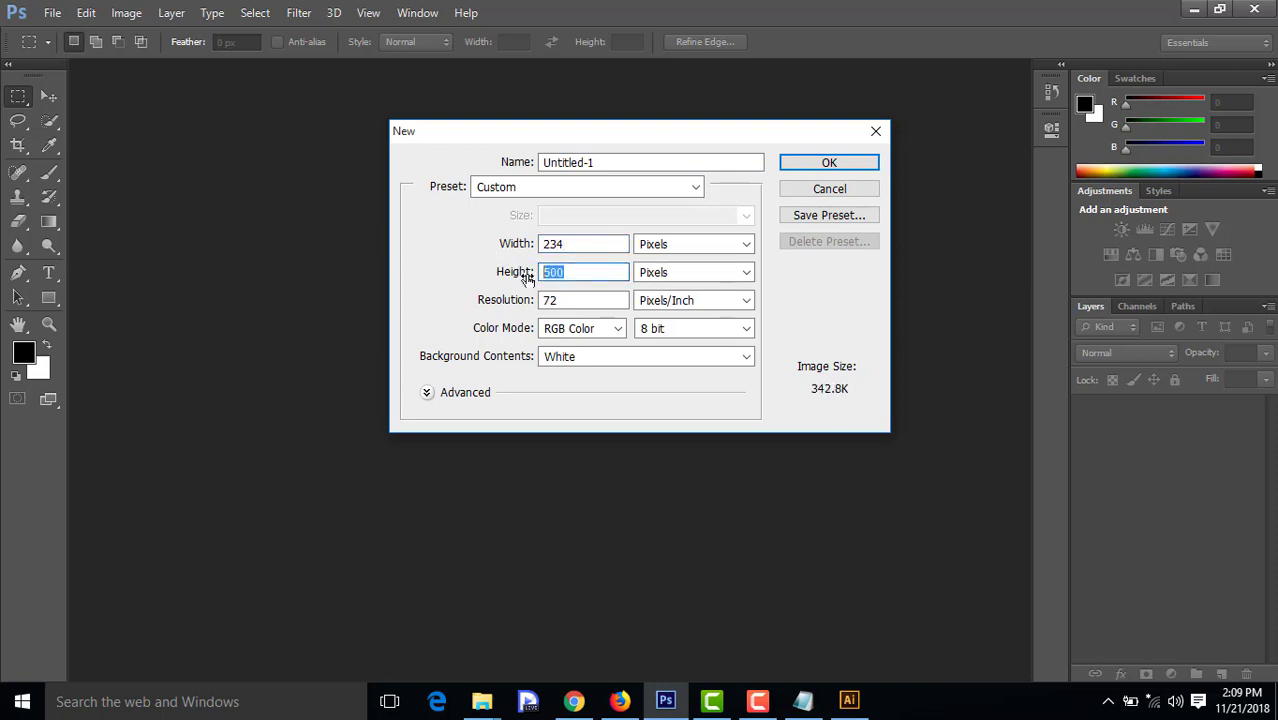
{"action": "type", "text": "60"}
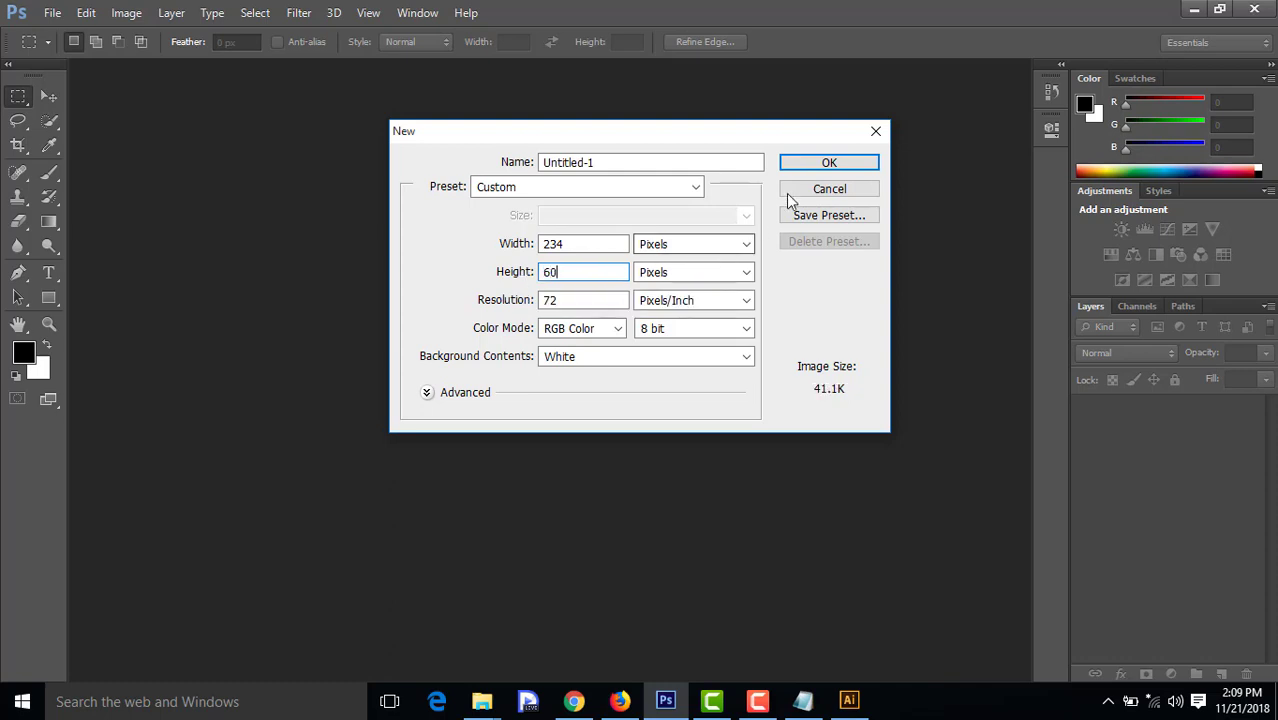
{"action": "left_click", "coordinate": [744, 246]}
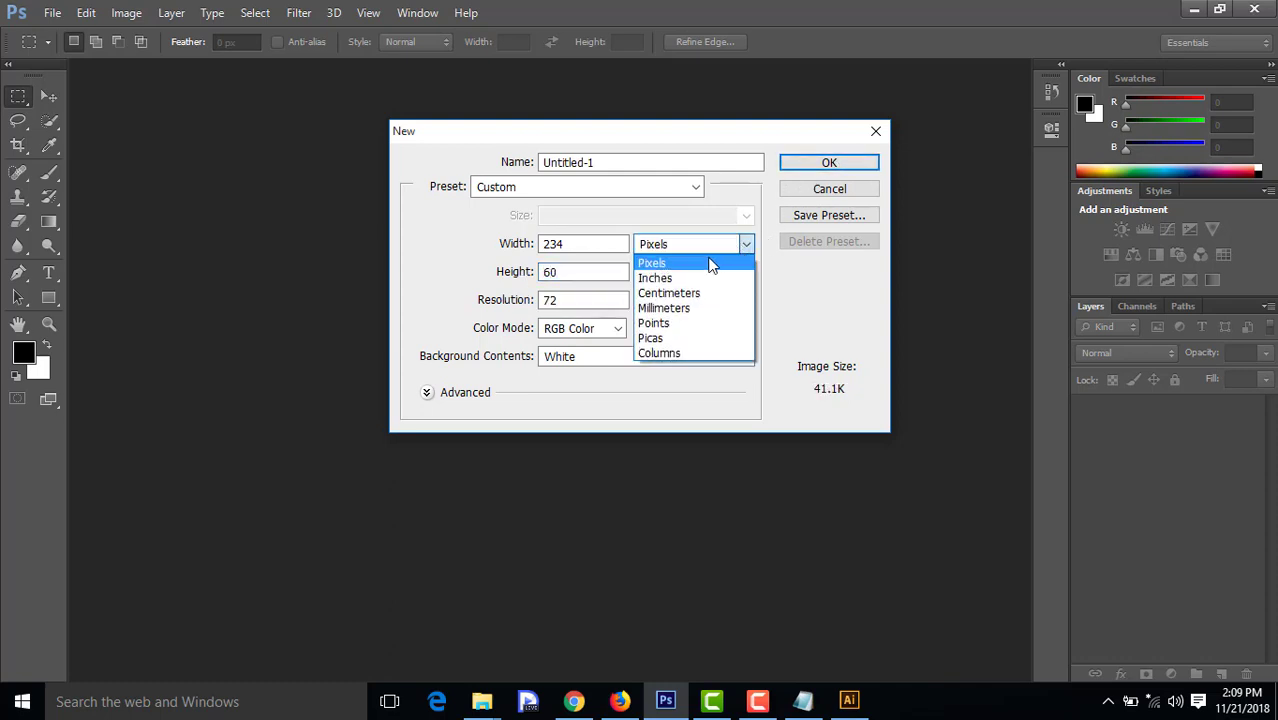
{"action": "left_click", "coordinate": [686, 259]}
{"action": "left_click", "coordinate": [829, 162]}
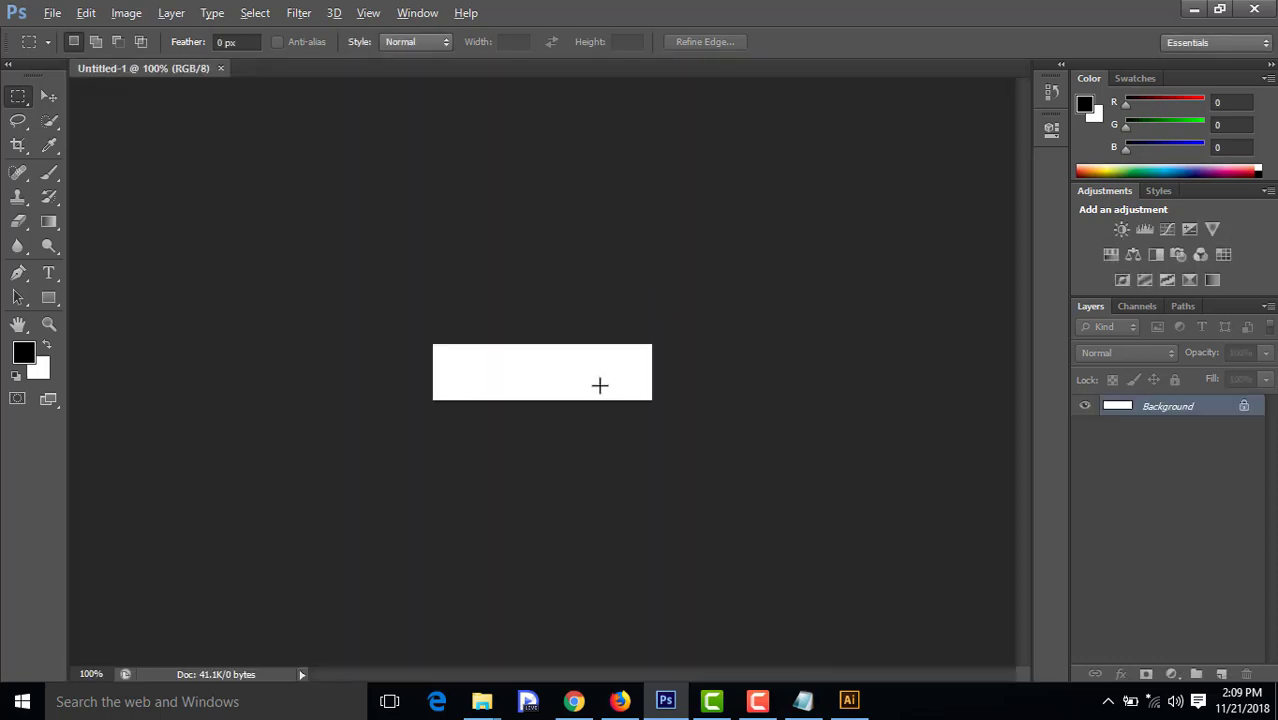
{"action": "scroll", "coordinate": [600, 385], "scroll_direction": "up", "scroll_amount": 5}
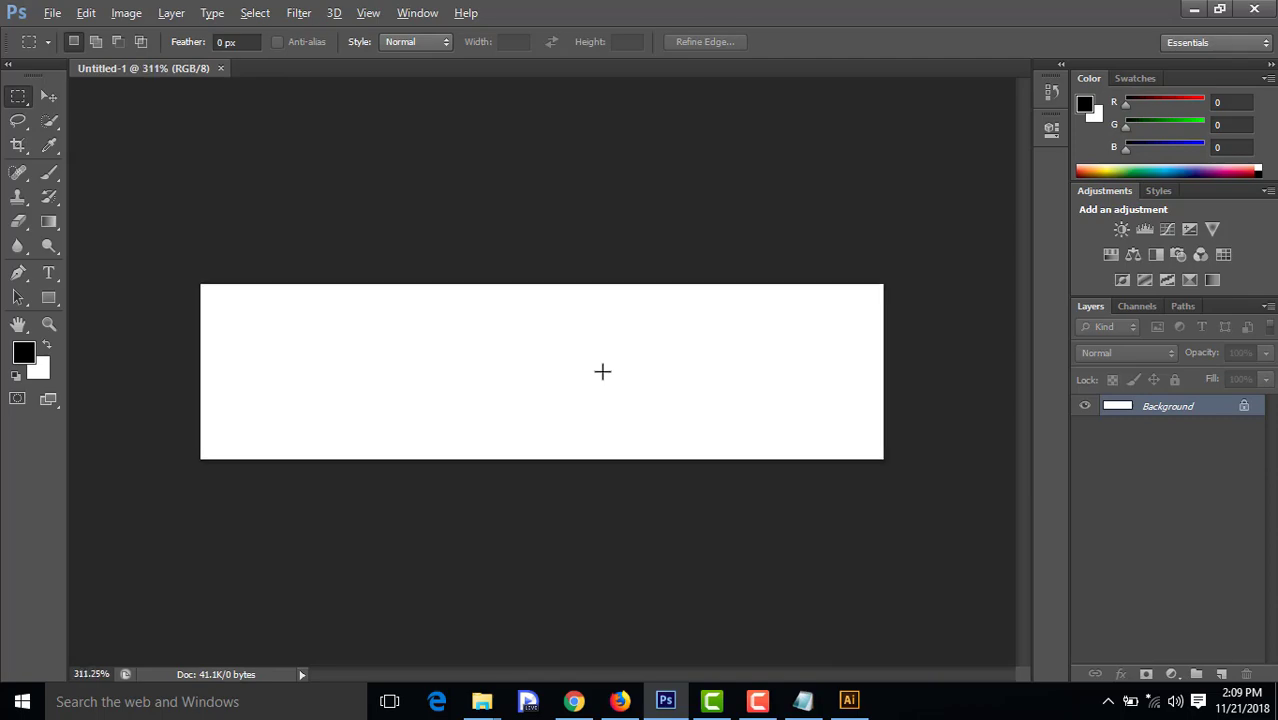
{"action": "scroll", "coordinate": [602, 371], "scroll_direction": "down", "scroll_amount": 1}
Find Gif Animetinon- Class14-P6.jpg in the 14.Class-20-11-2018 folder and open it to inspect the exported image
{"action": "mouse_move", "coordinate": [482, 700]}
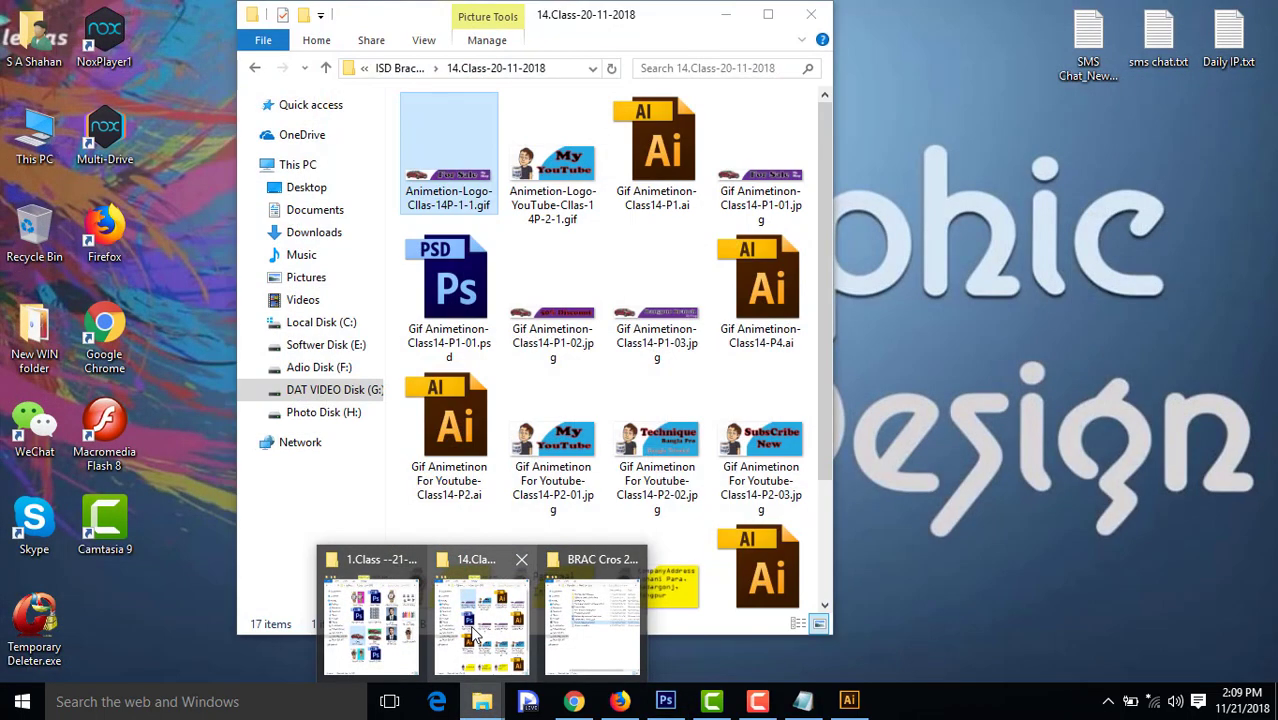
{"action": "left_click", "coordinate": [481, 625]}
{"action": "scroll", "coordinate": [568, 513], "scroll_direction": "down", "scroll_amount": 3}
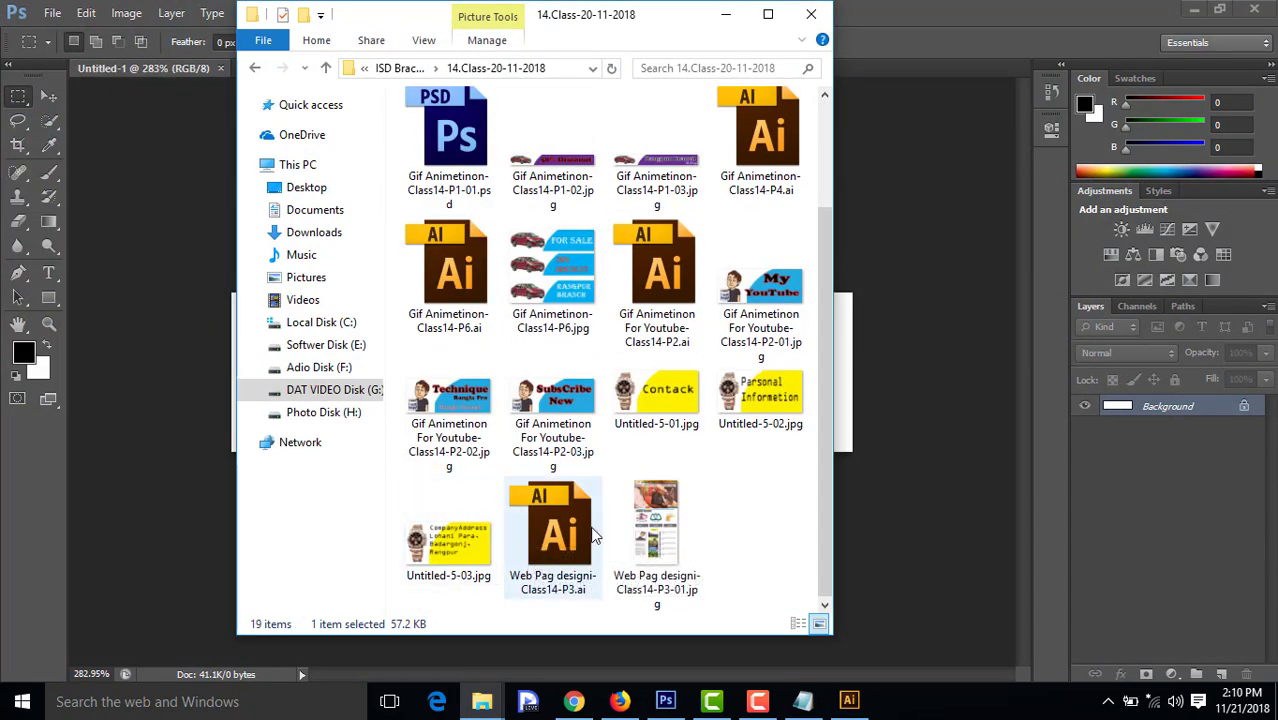
{"action": "scroll", "coordinate": [563, 413], "scroll_direction": "up", "scroll_amount": 2}
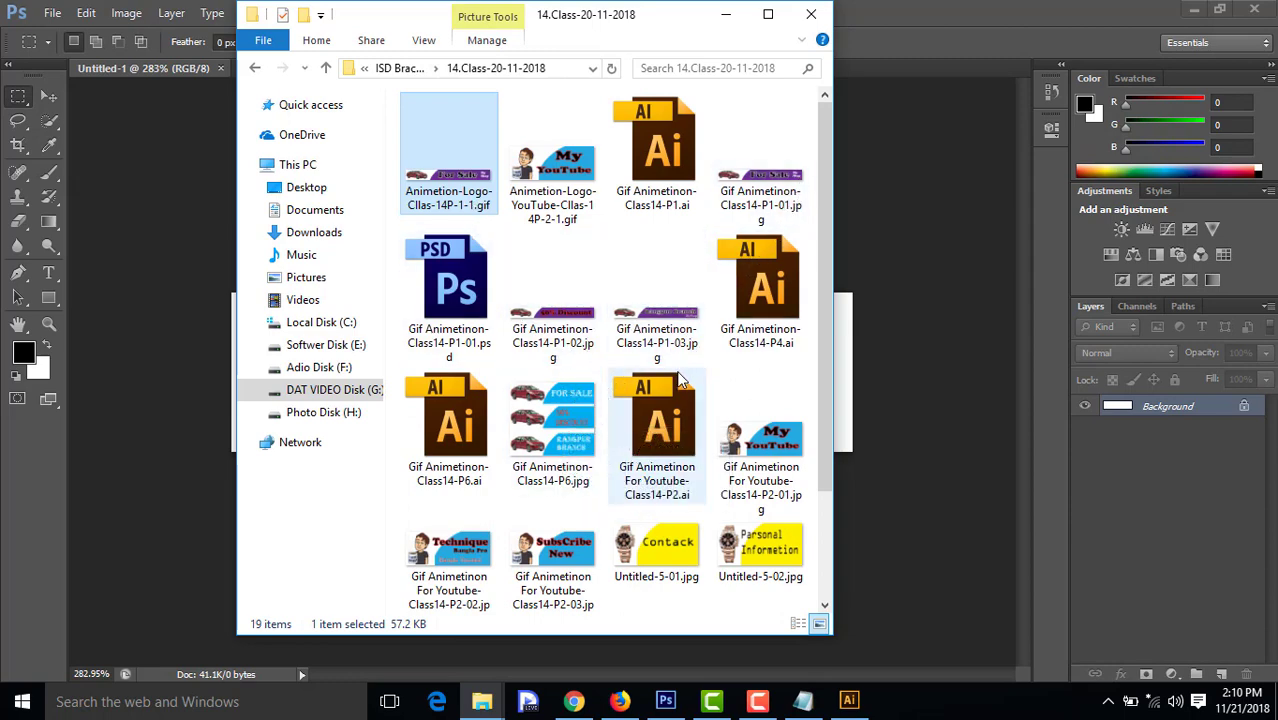
{"action": "scroll", "coordinate": [676, 385], "scroll_direction": "down", "scroll_amount": 2}
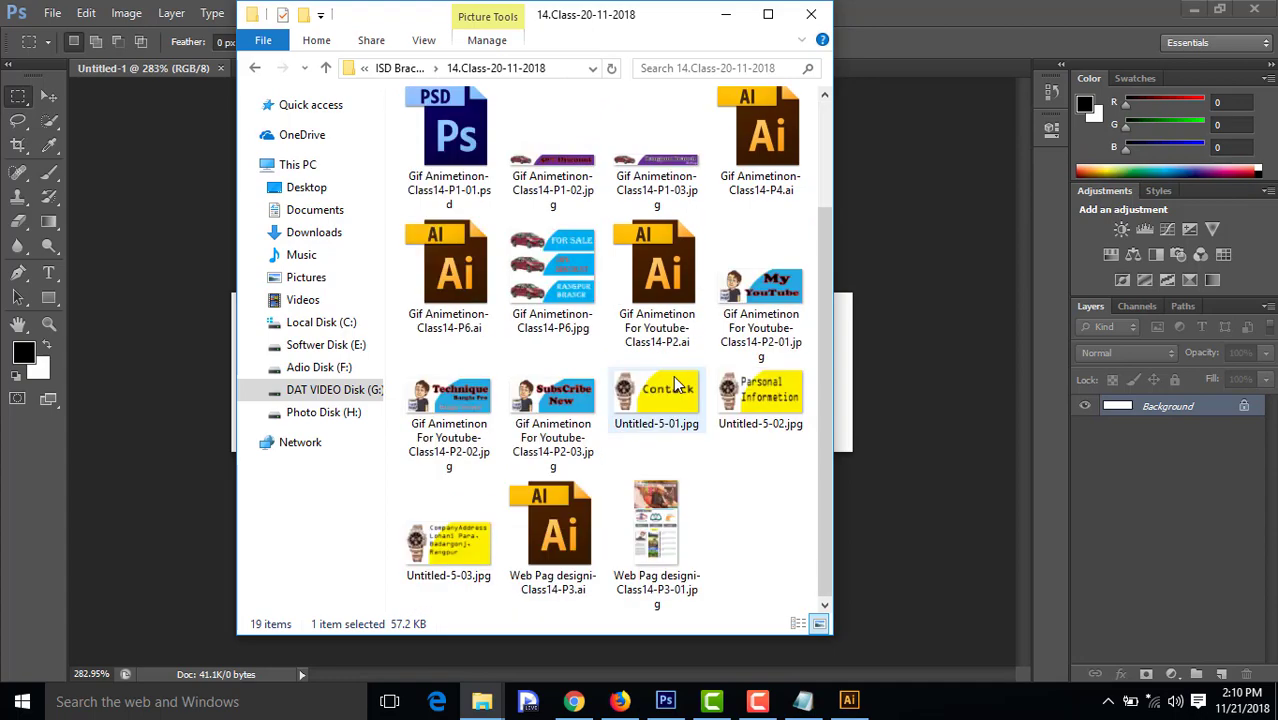
{"action": "double_click", "coordinate": [561, 284]}
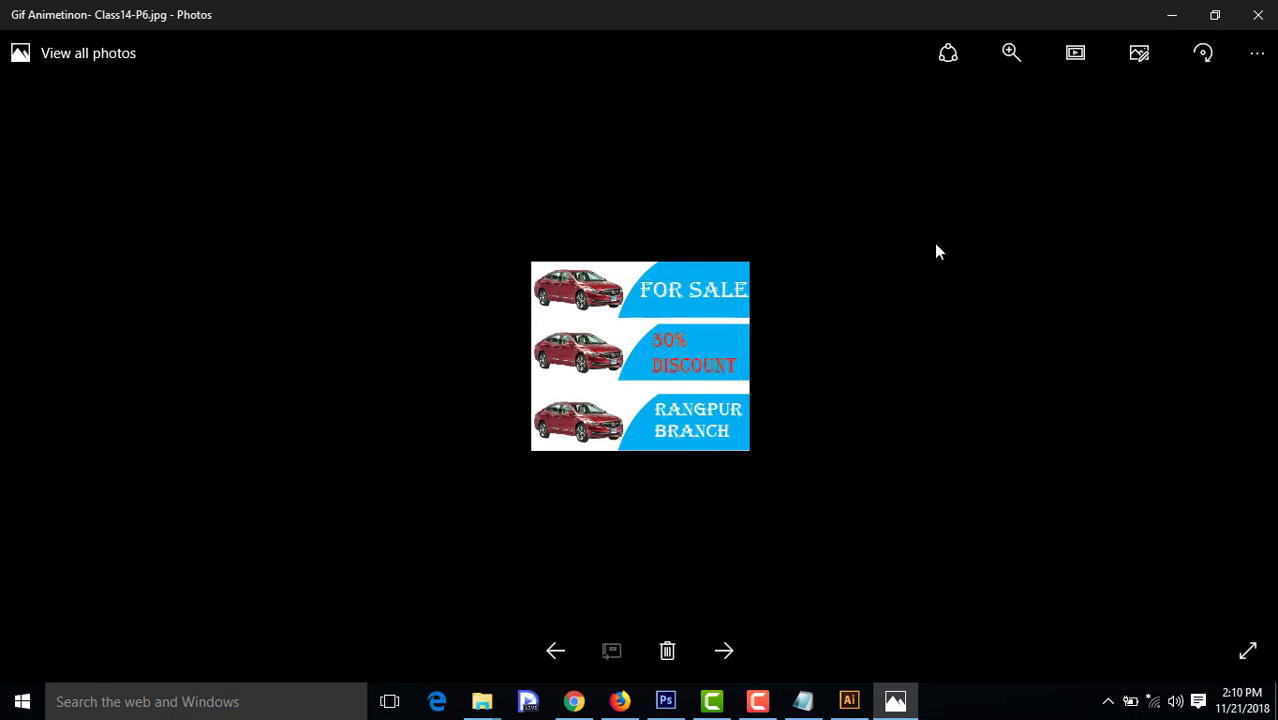
{"action": "left_click", "coordinate": [1174, 16]}
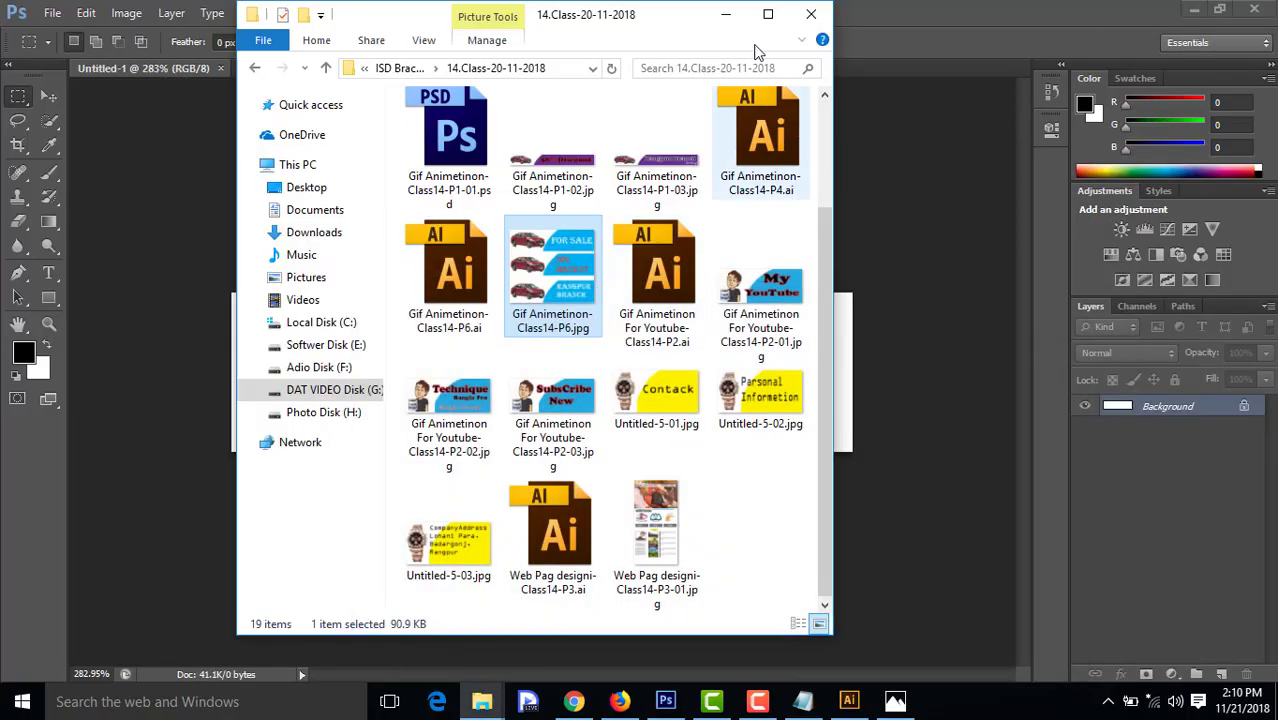
{"action": "left_click", "coordinate": [726, 14]}
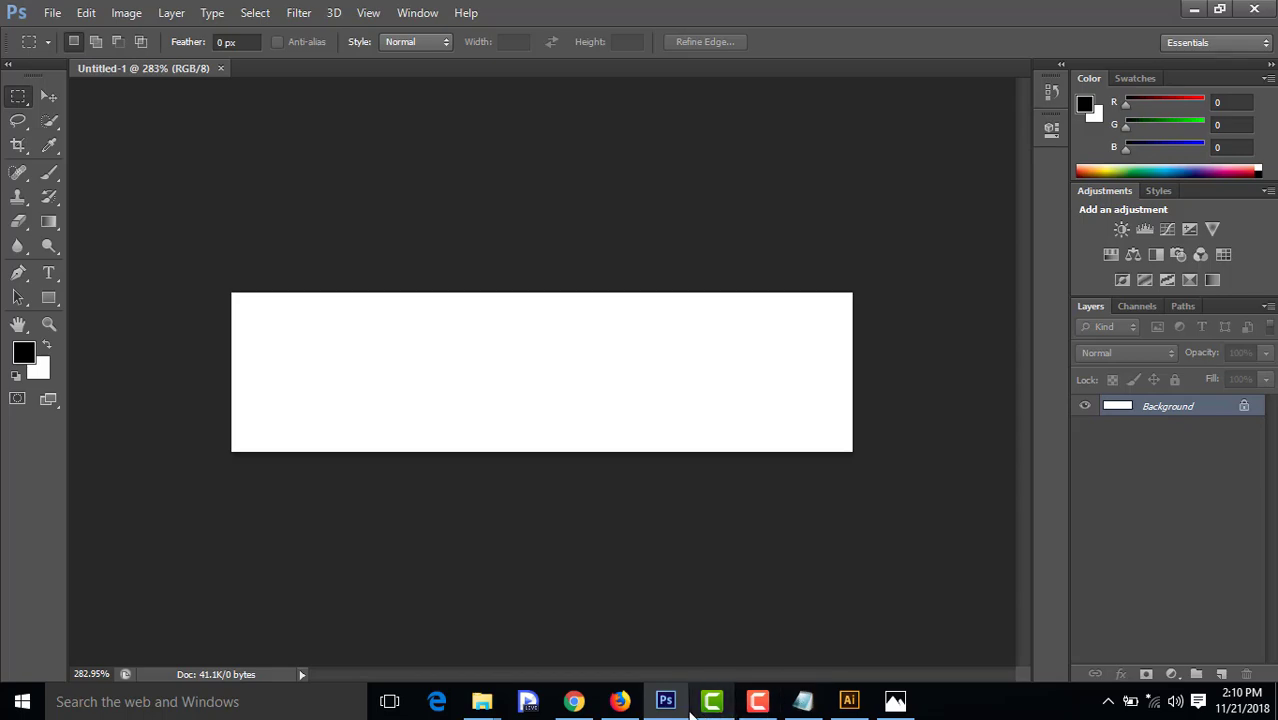
Switch to Illustrator and export all artboards as separate JPEGs named "1 Gif Animetinon- Class14-P6.jpg" in the 14.Class-20-11-2018 folder
{"action": "left_click", "coordinate": [849, 701]}
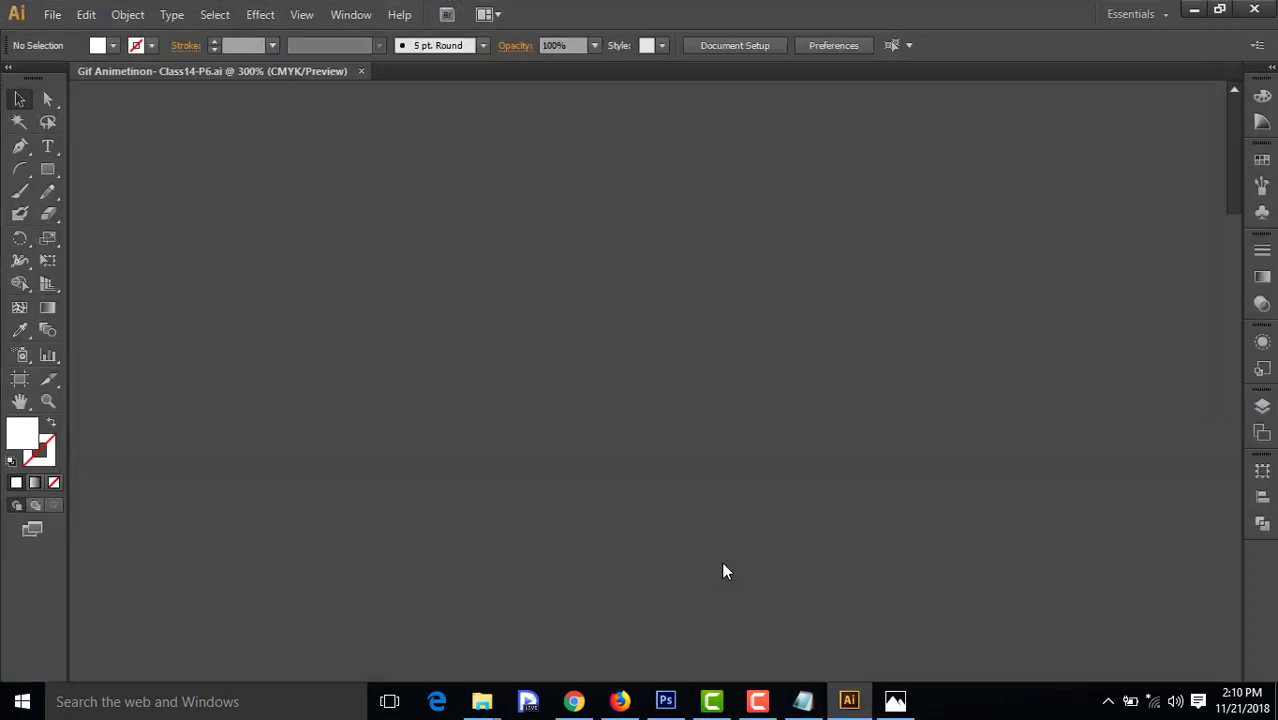
{"action": "scroll", "coordinate": [671, 400], "scroll_direction": "down", "scroll_amount": 1}
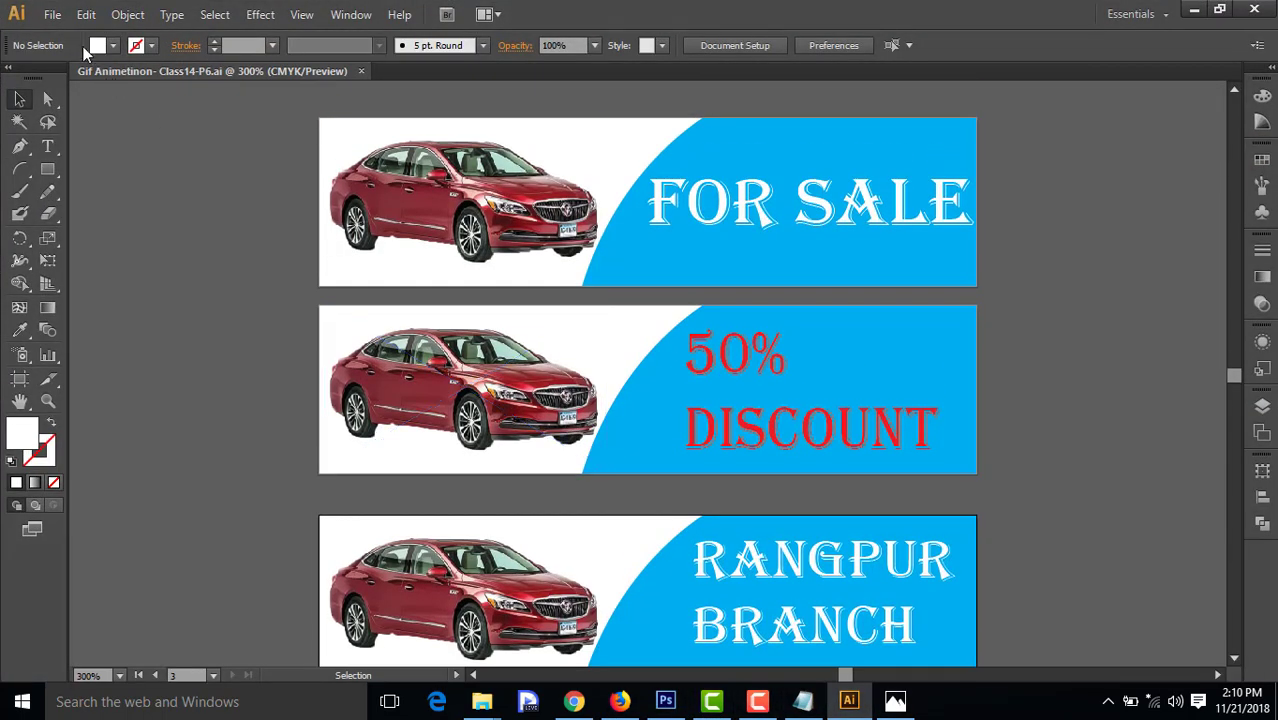
{"action": "left_click", "coordinate": [52, 14]}
{"action": "left_click", "coordinate": [103, 358]}
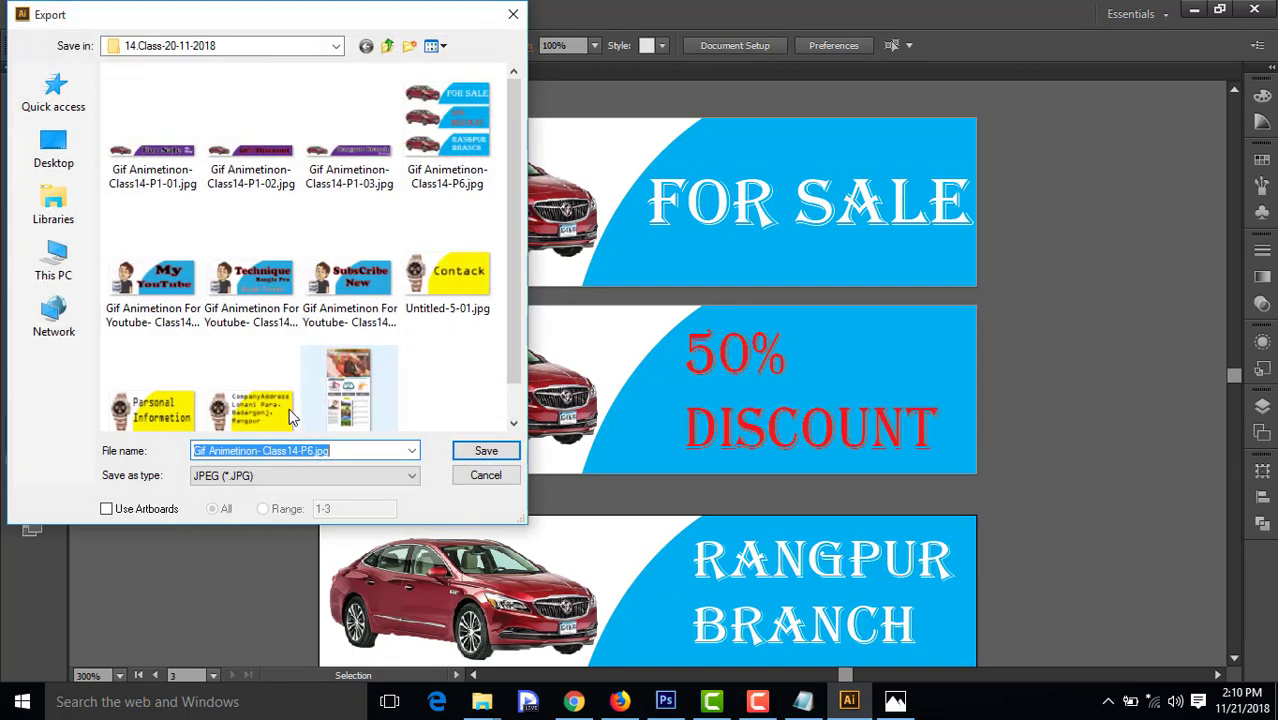
{"action": "left_click", "coordinate": [107, 509]}
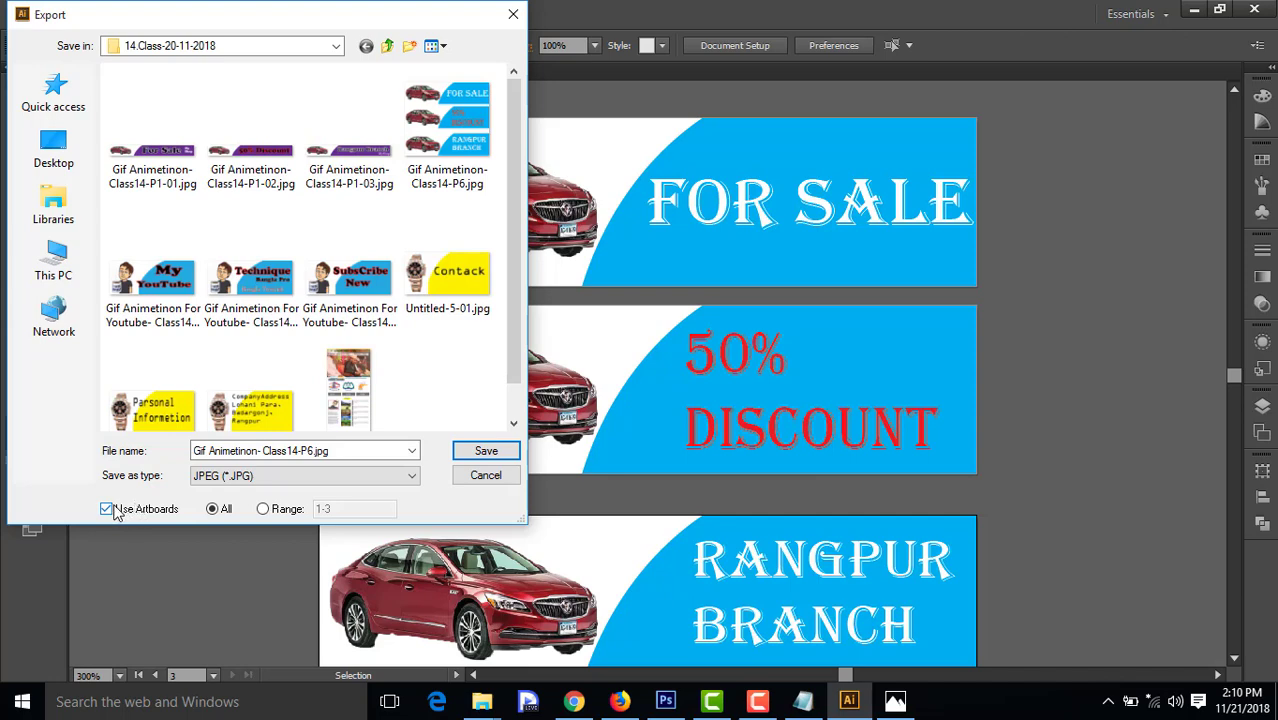
{"action": "double_click", "coordinate": [314, 452]}
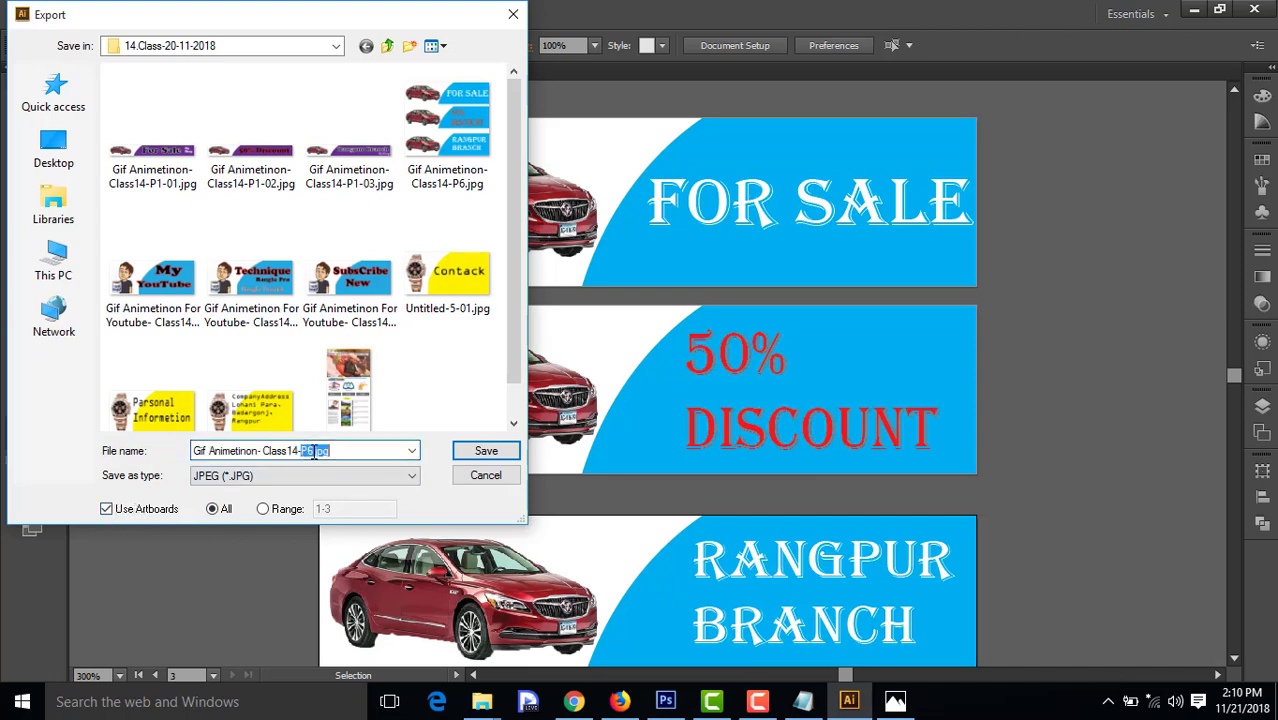
{"action": "left_click", "coordinate": [196, 452]}
{"action": "type", "text": "1"}
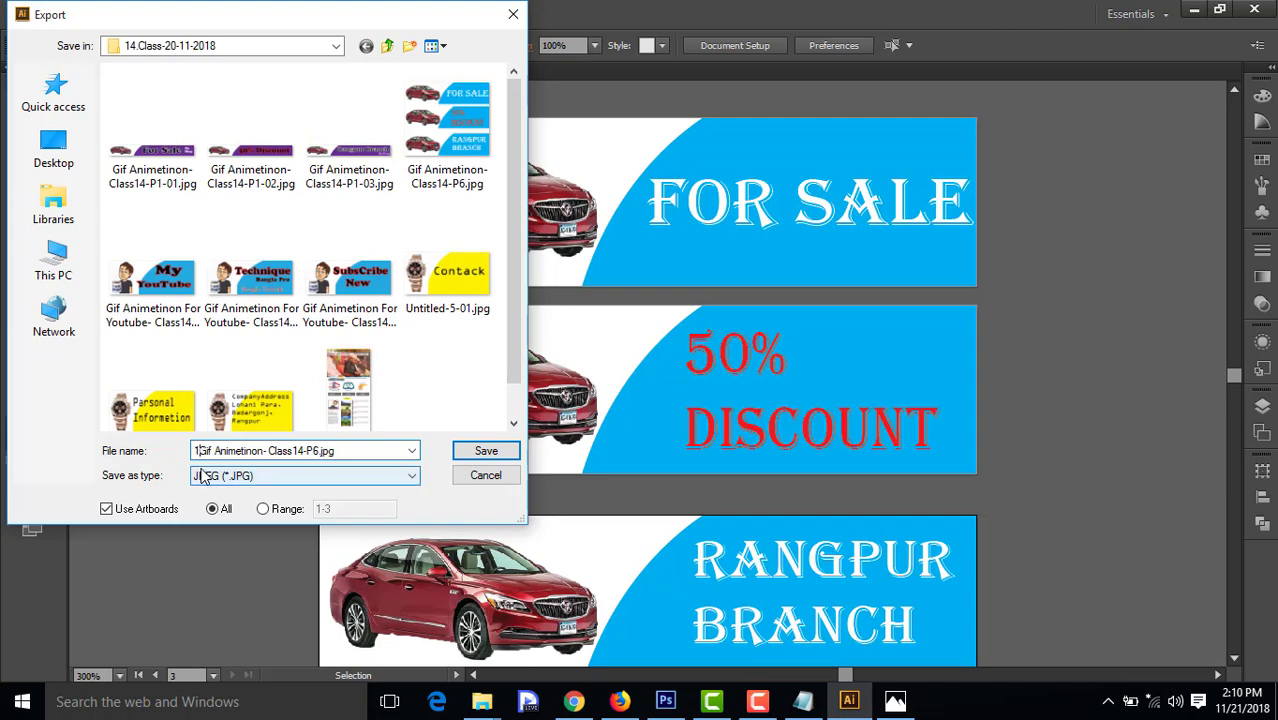
{"action": "left_click", "coordinate": [468, 450]}
Set the JPEG color model to RGB, keep the resolution at Screen (72 ppi), and finish the artboard export
{"action": "left_click", "coordinate": [612, 222]}
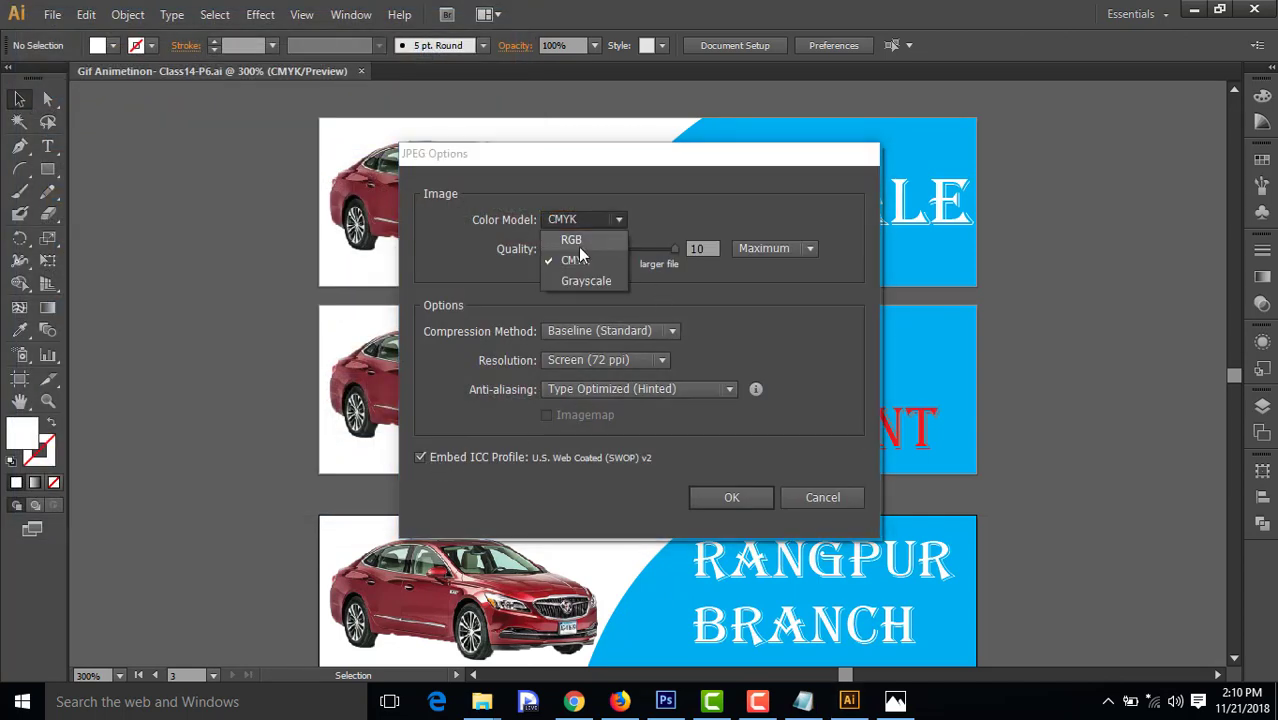
{"action": "left_click", "coordinate": [562, 240]}
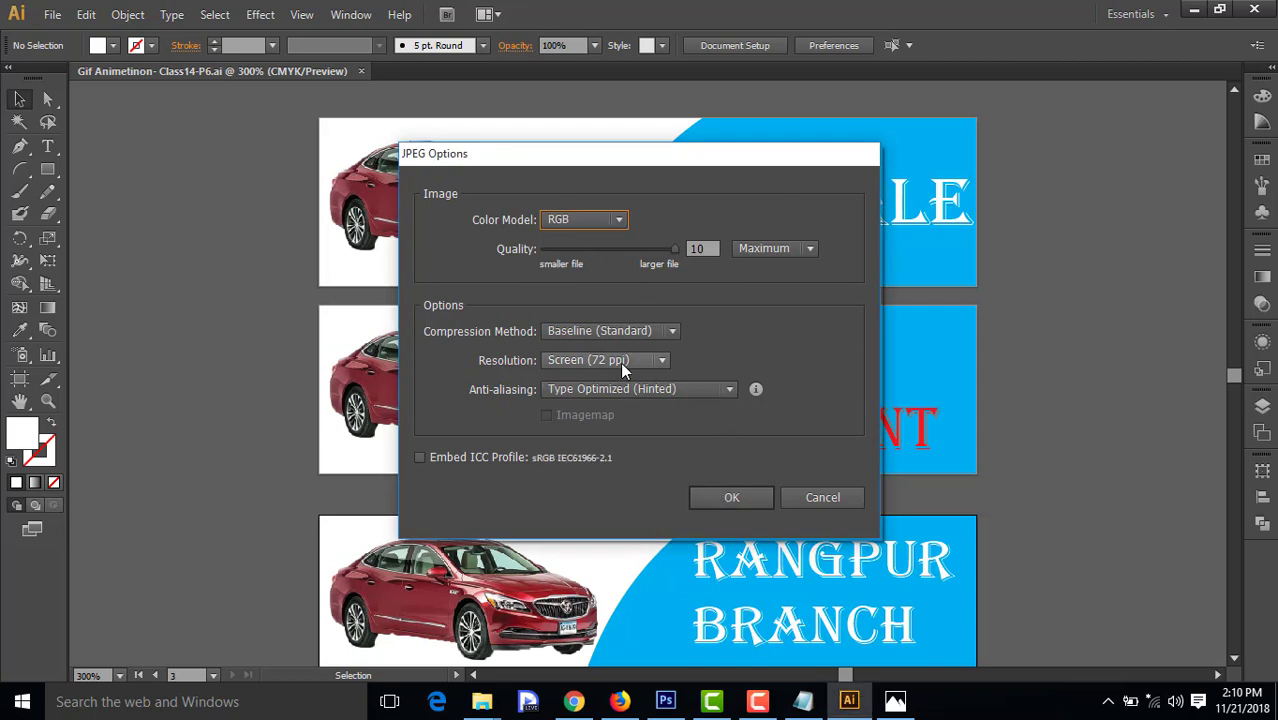
{"action": "left_click", "coordinate": [731, 497]}
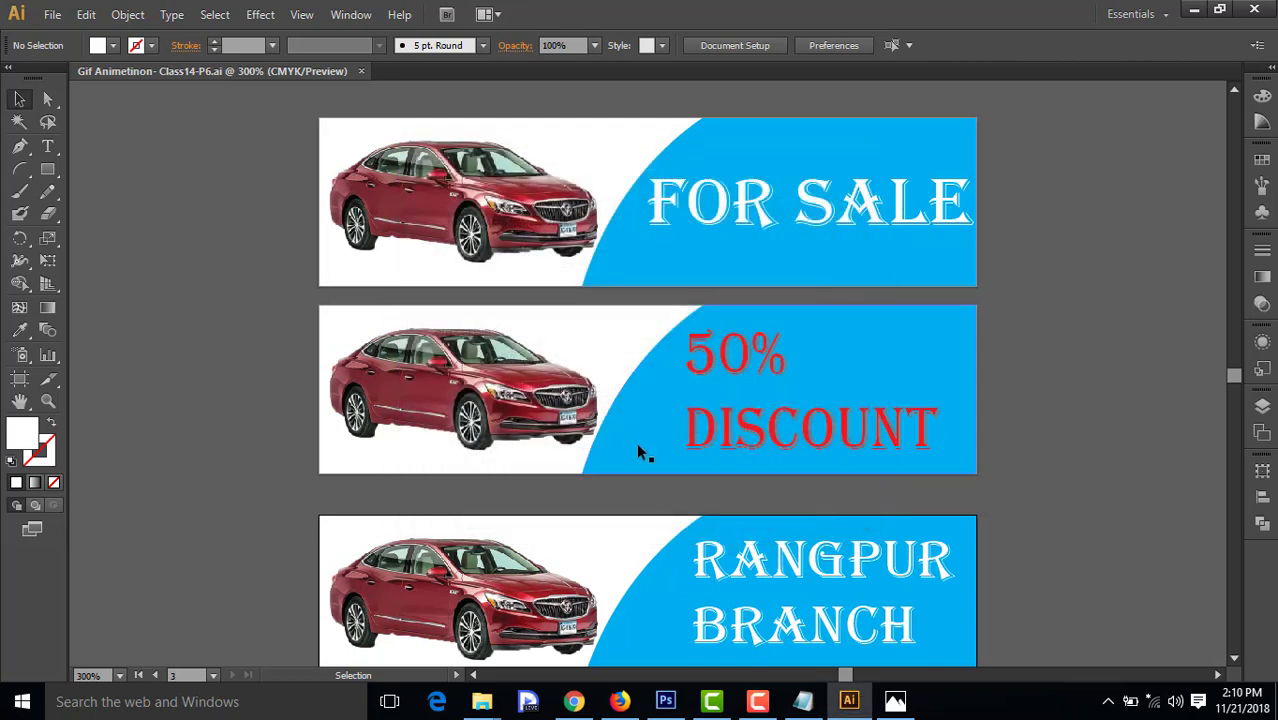
Open 1 Gif Animetinon- Class14-P6-01.jpg from the 14.Class-20-11-2018 folder to check the separately exported FOR SALE banner
{"action": "mouse_move", "coordinate": [482, 701]}
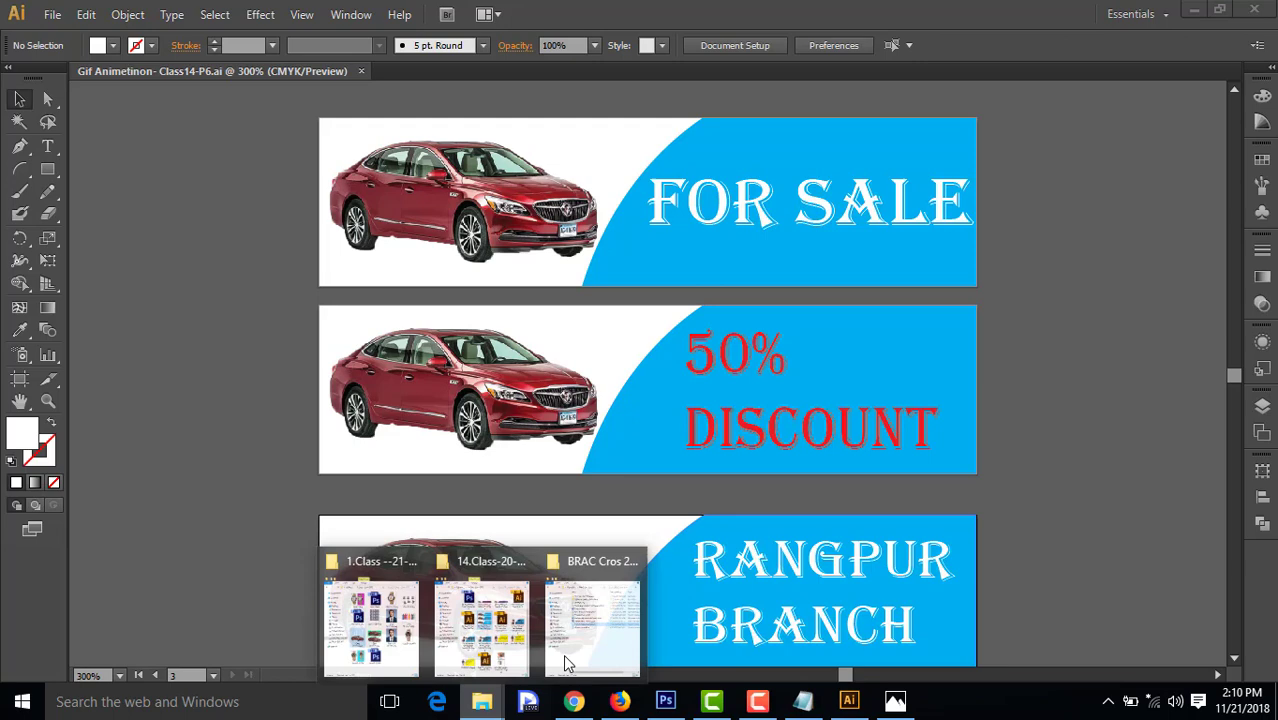
{"action": "left_click", "coordinate": [481, 620]}
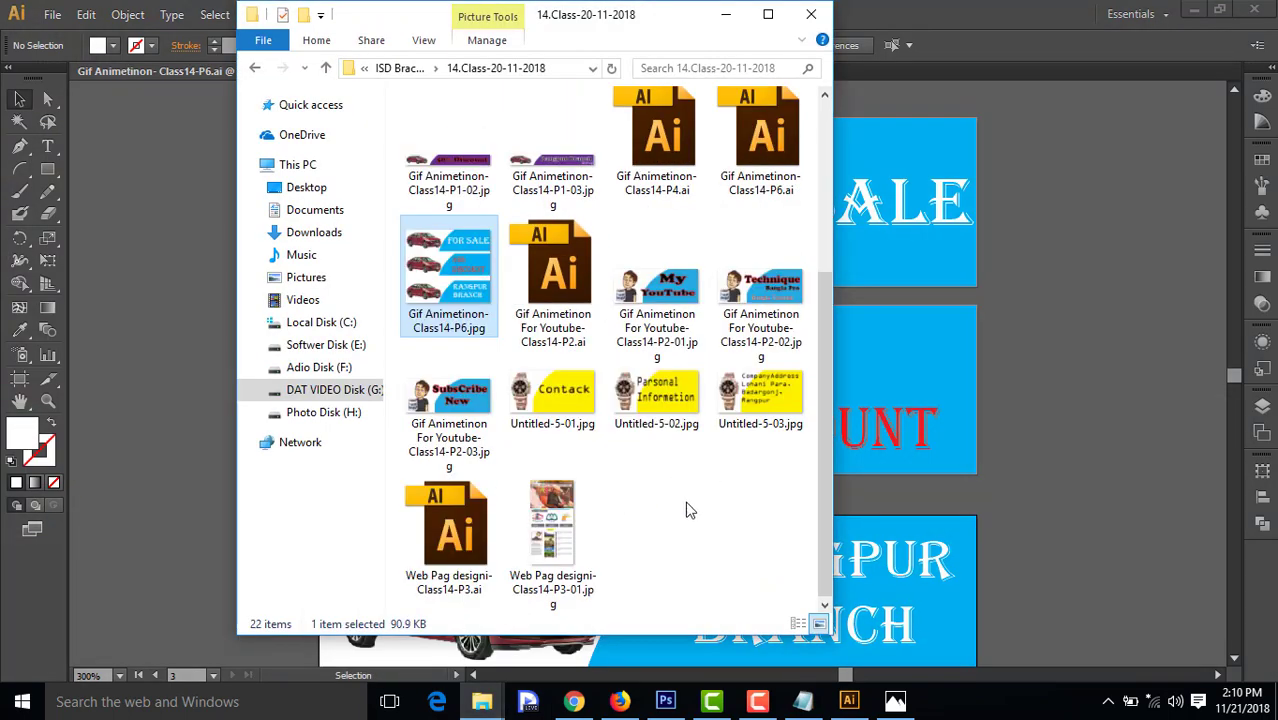
{"action": "scroll", "coordinate": [645, 483], "scroll_direction": "up", "scroll_amount": 3}
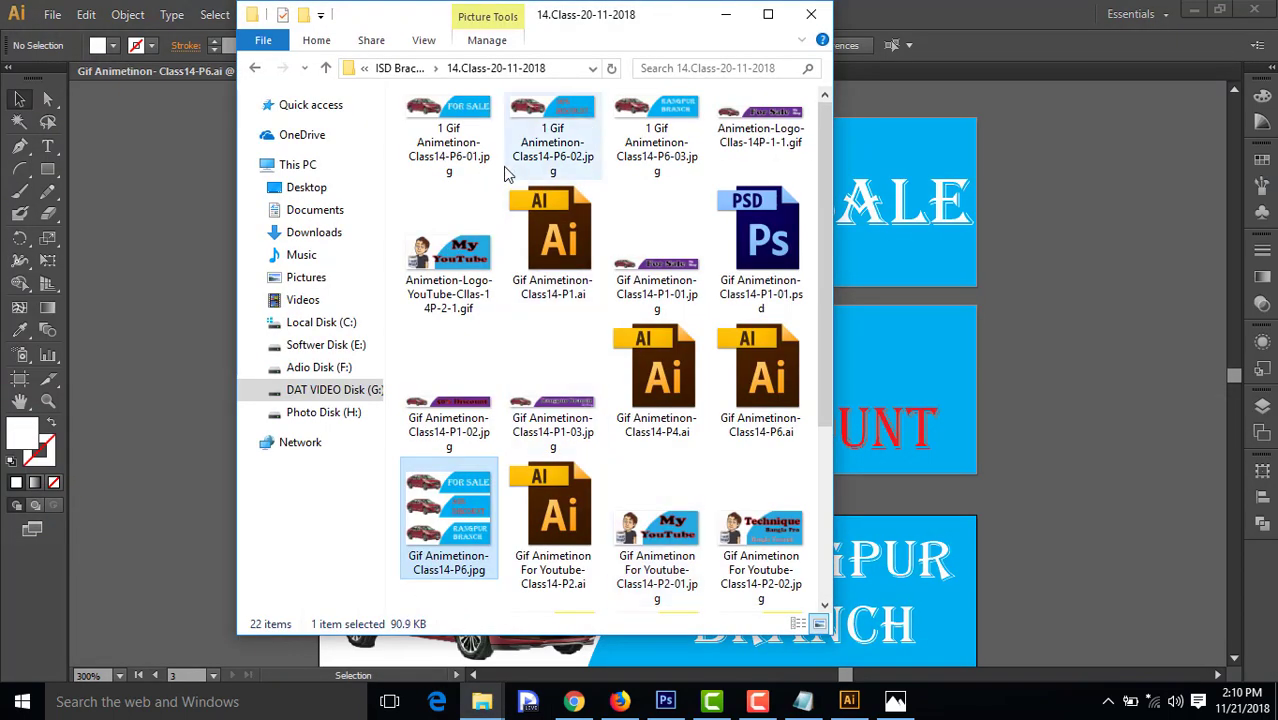
{"action": "left_click", "coordinate": [460, 130]}
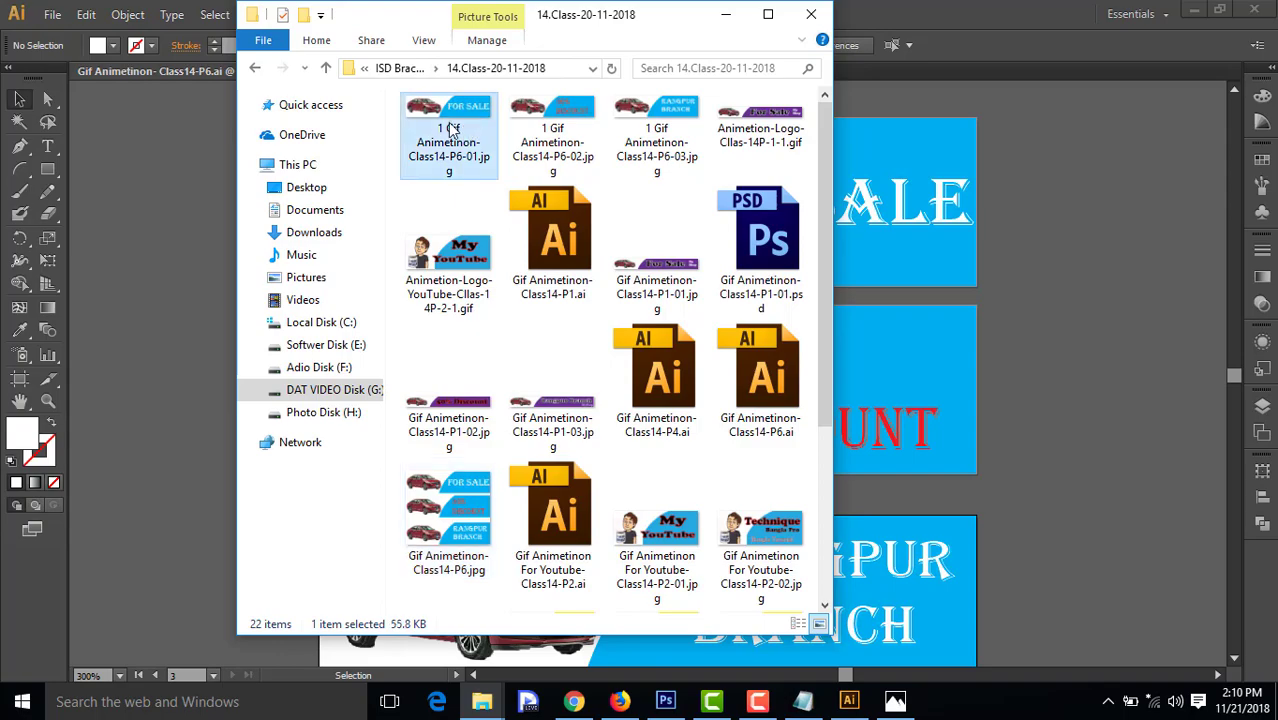
{"action": "double_click", "coordinate": [442, 134]}
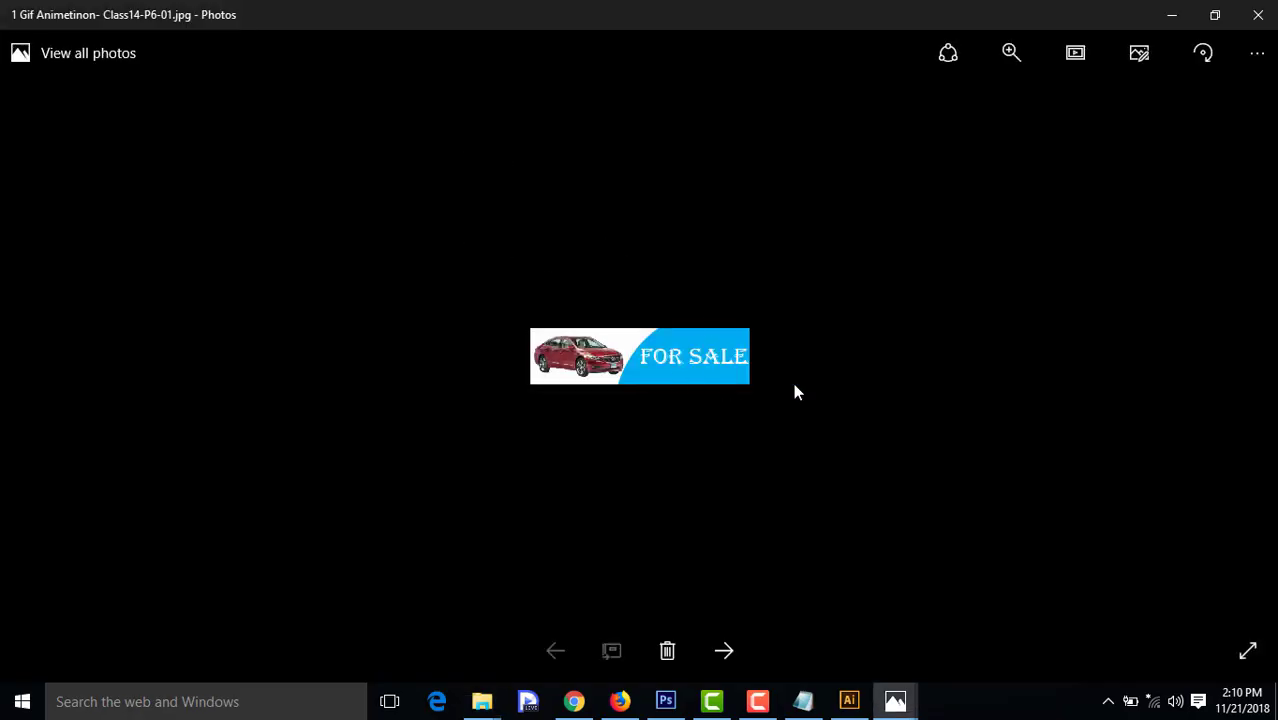
{"action": "left_click", "coordinate": [1257, 14]}
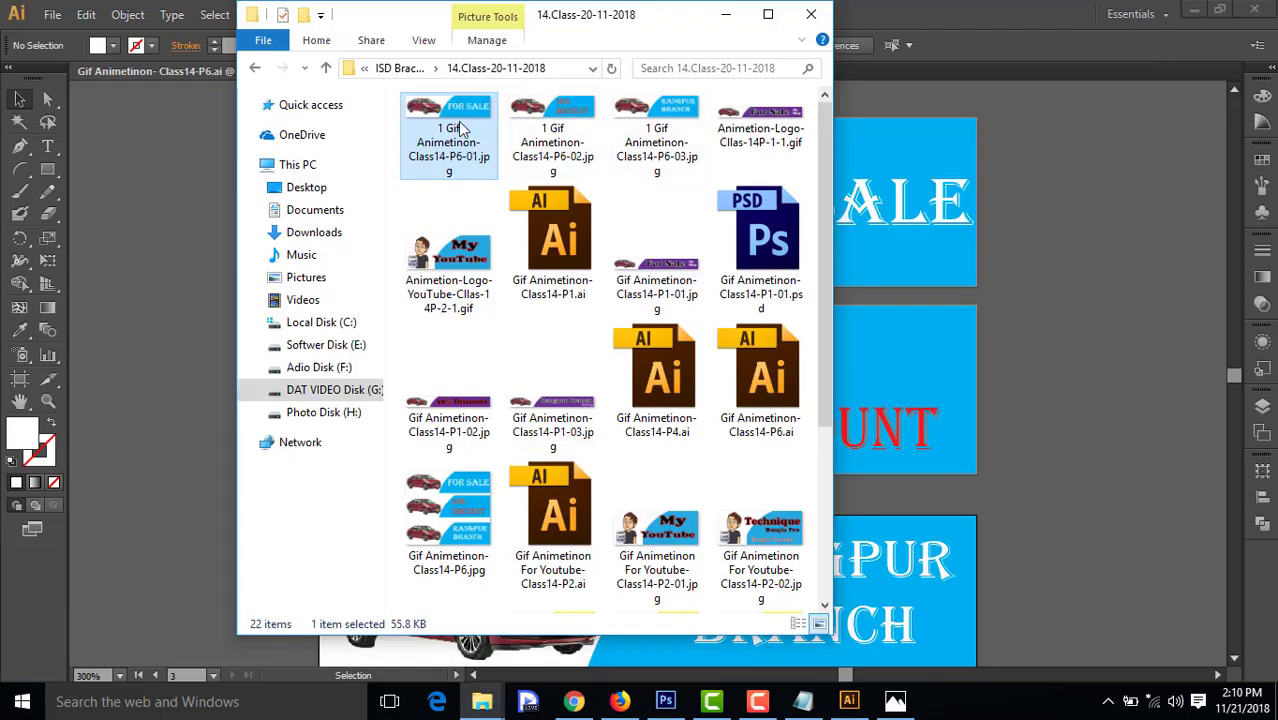
Select the three exported banner JPEGs, P6-01 to P6-03, and place them in the blank Photoshop document
{"action": "left_click", "coordinate": [552, 140], "text": "ctrl"}
{"action": "left_click", "coordinate": [630, 145], "text": "ctrl"}
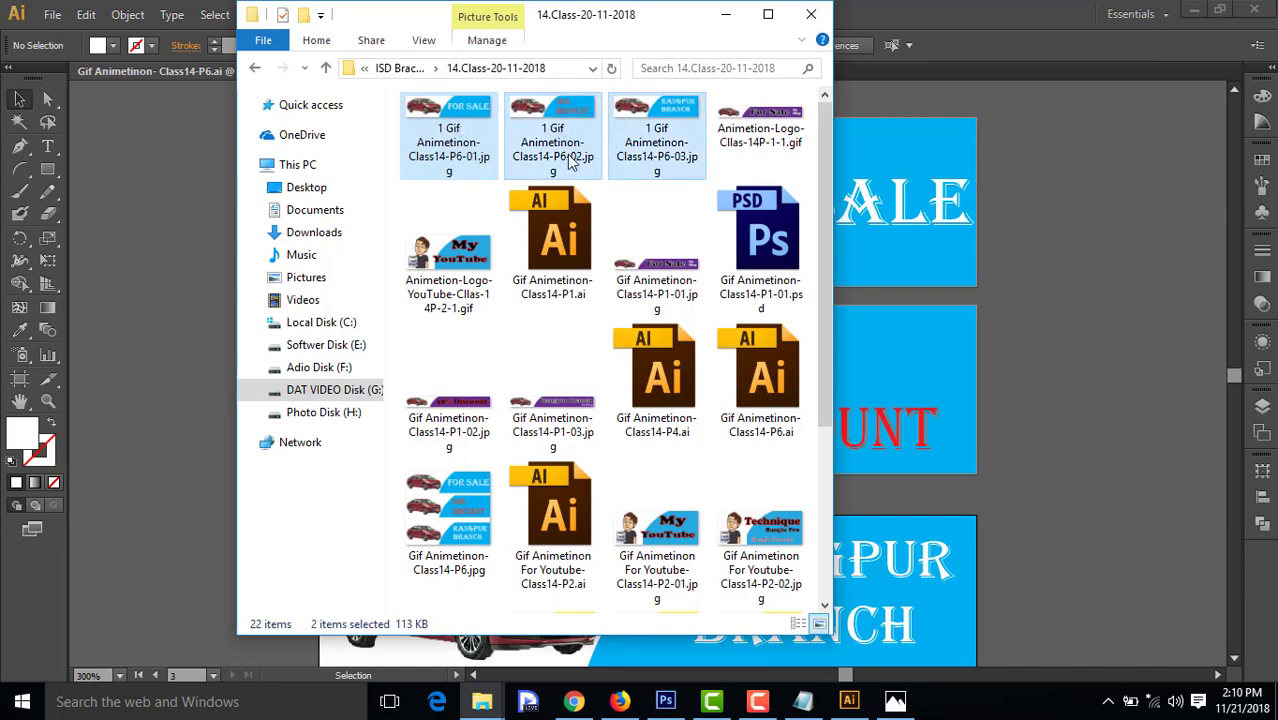
{"action": "left_click_drag", "start_coordinate": [630, 145], "coordinate": [497, 376]}
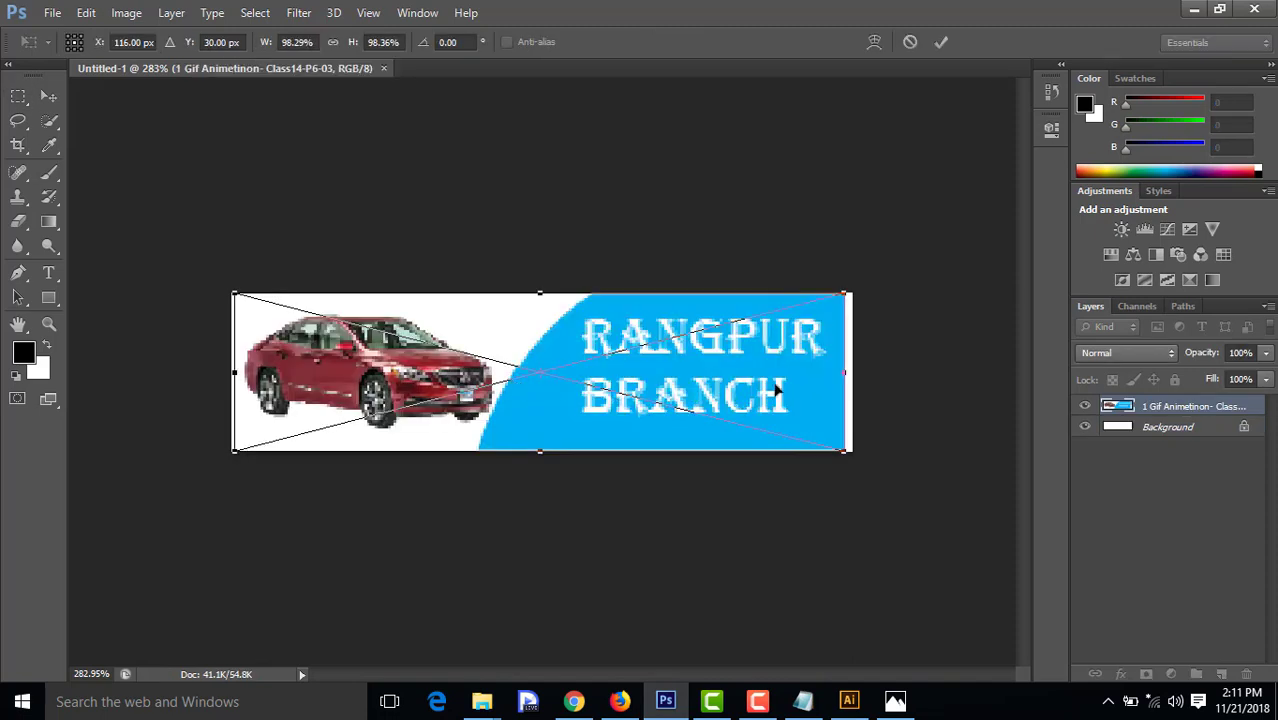
Stretch the RANGPUR BRANCH banner horizontally to both side edges of the canvas and commit its placement
{"action": "left_click_drag", "start_coordinate": [846, 372], "coordinate": [852, 372]}
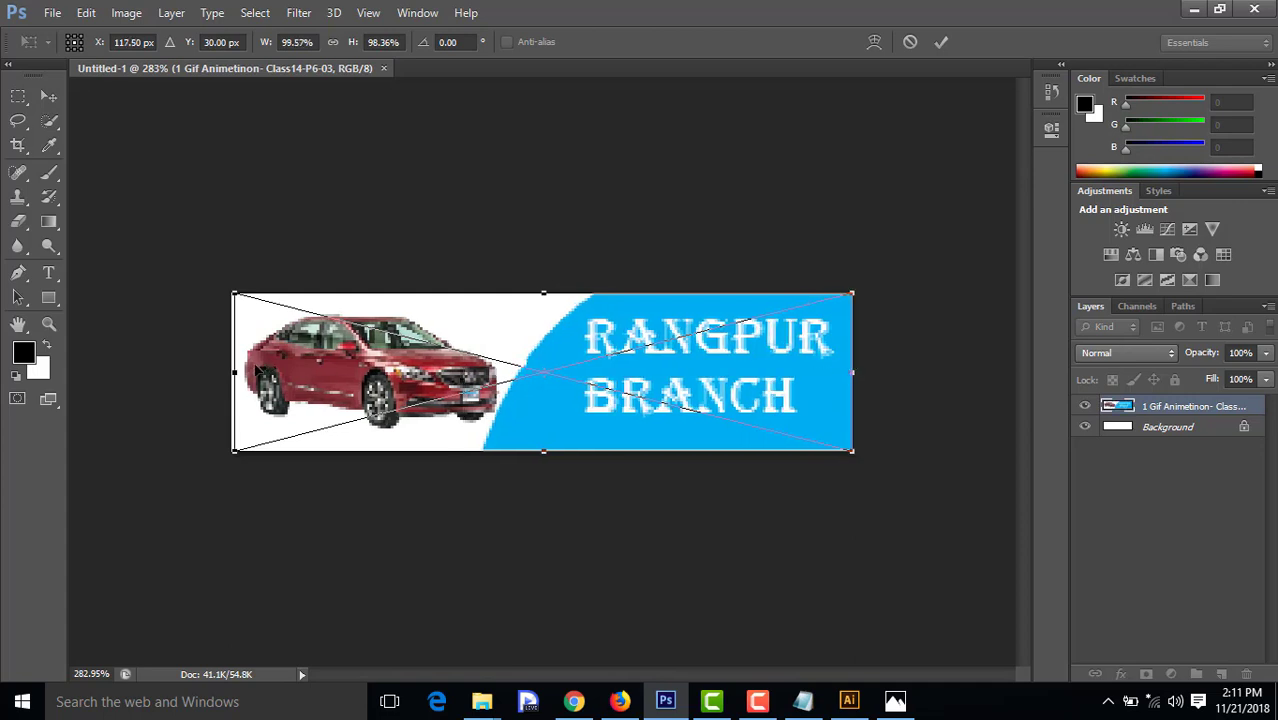
{"action": "left_click_drag", "start_coordinate": [235, 374], "coordinate": [228, 372]}
{"action": "left_click", "coordinate": [939, 43]}
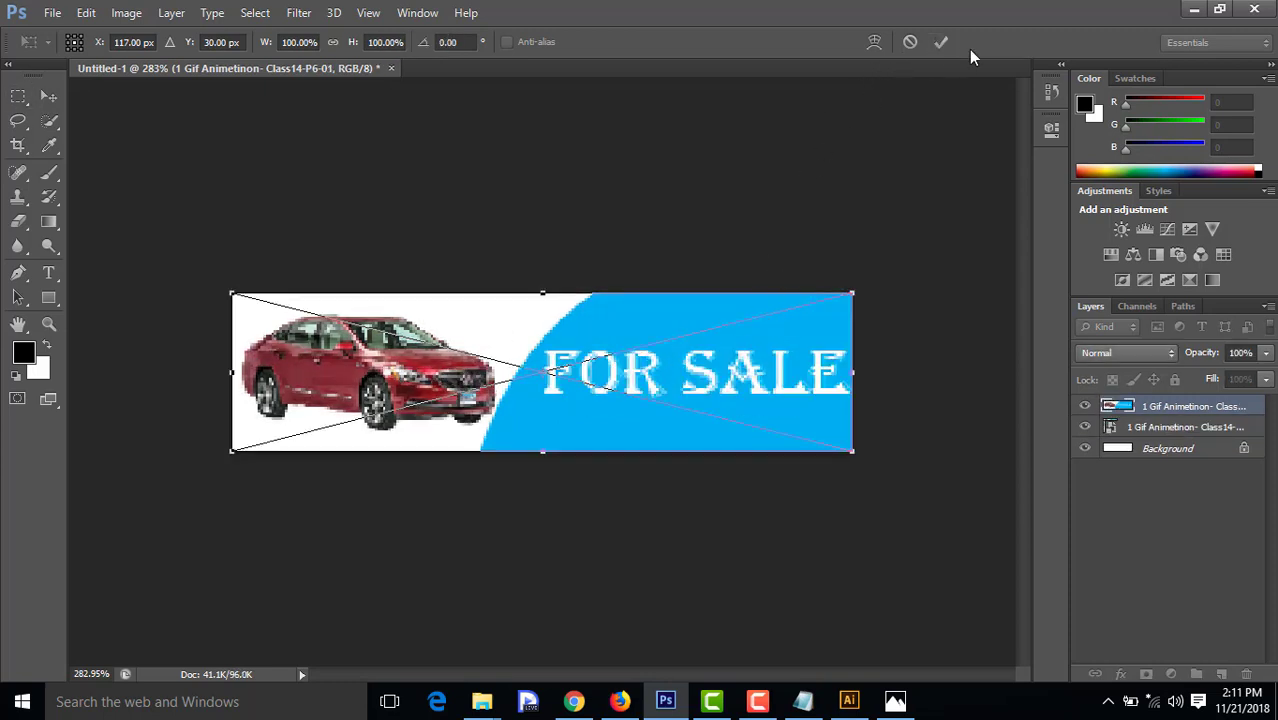
Commit the FOR SALE banner as placed, then widen the 50% DISCOUNT banner to 100% to fill the canvas width and commit it
{"action": "left_click", "coordinate": [940, 42]}
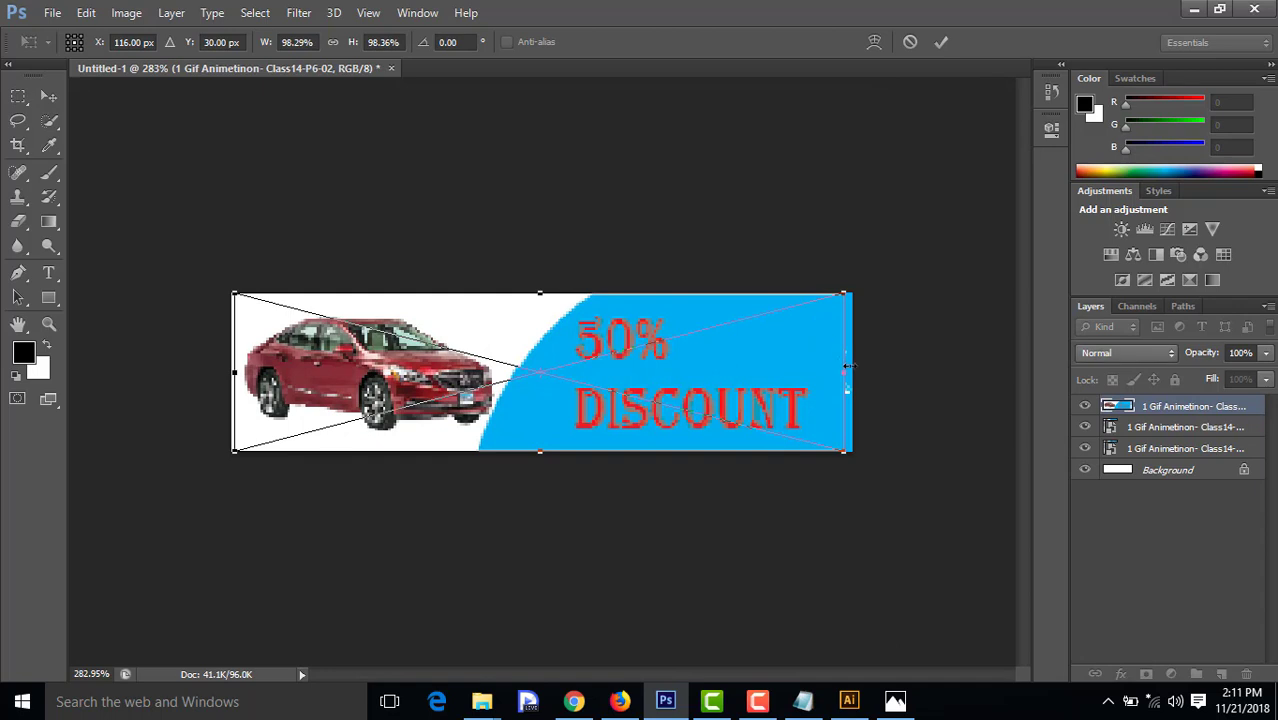
{"action": "left_click_drag", "start_coordinate": [845, 373], "coordinate": [852, 373]}
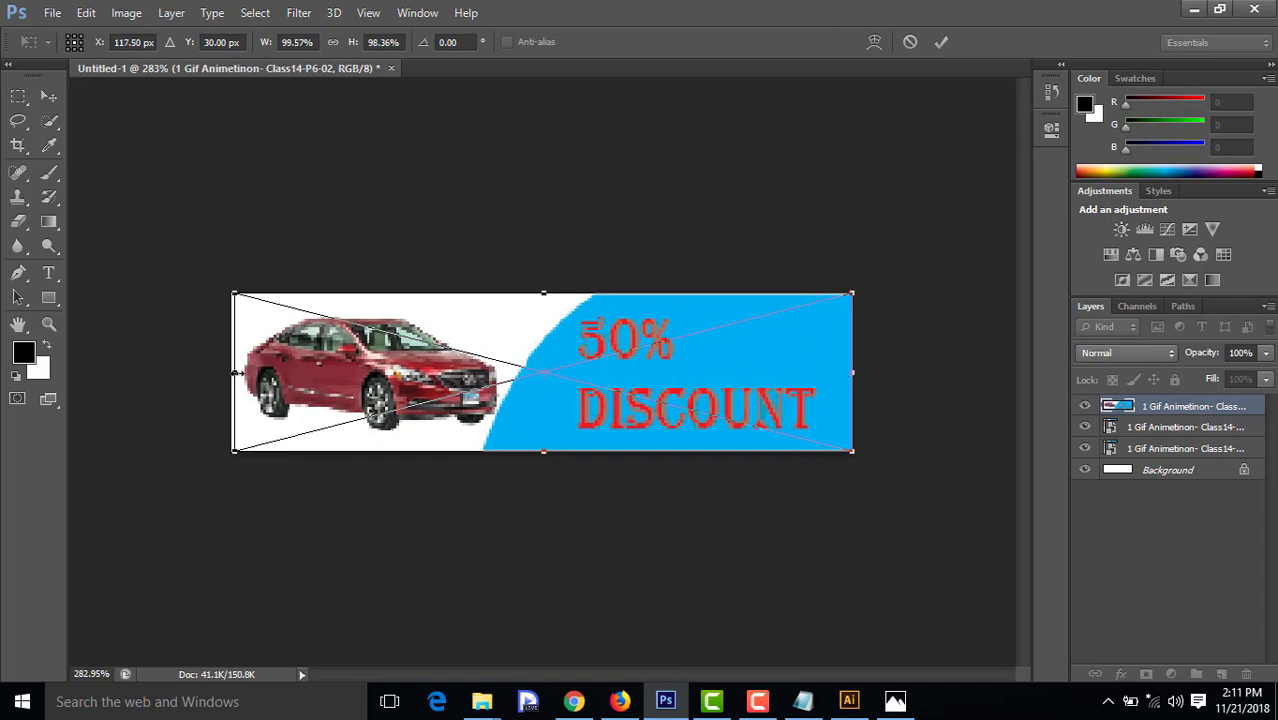
{"action": "left_click_drag", "start_coordinate": [236, 372], "coordinate": [231, 372]}
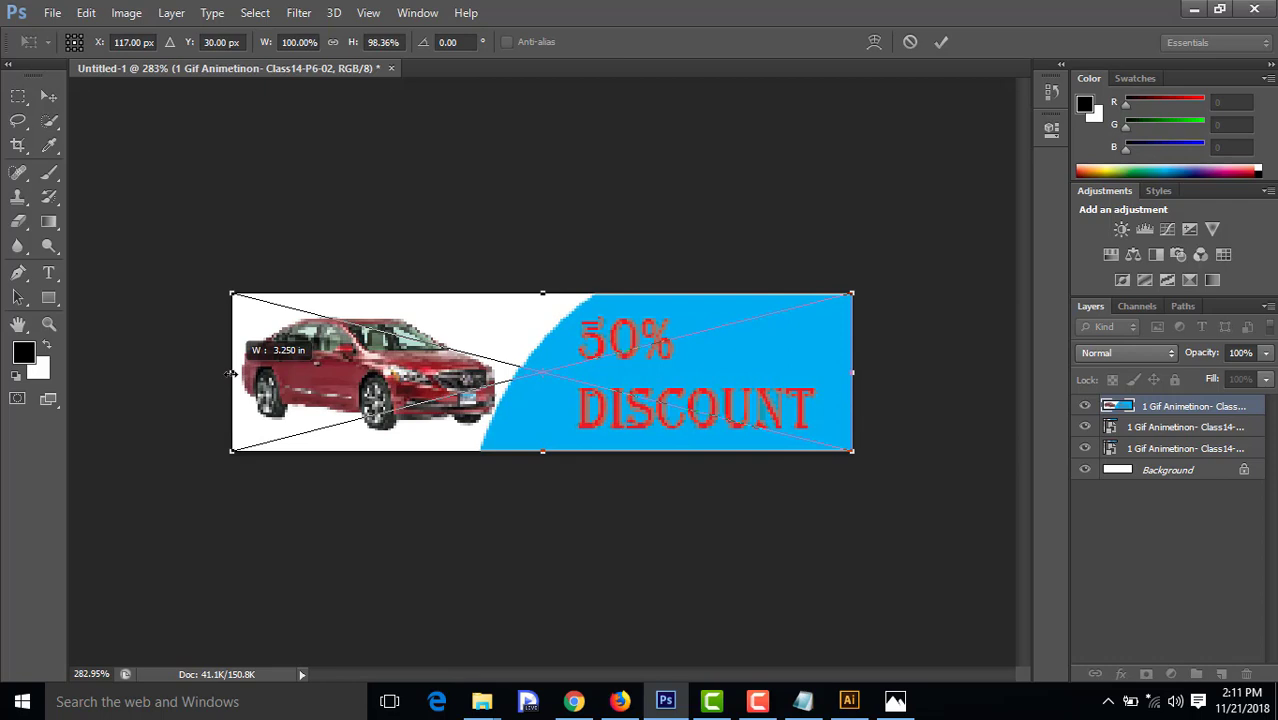
{"action": "left_click", "coordinate": [942, 43]}
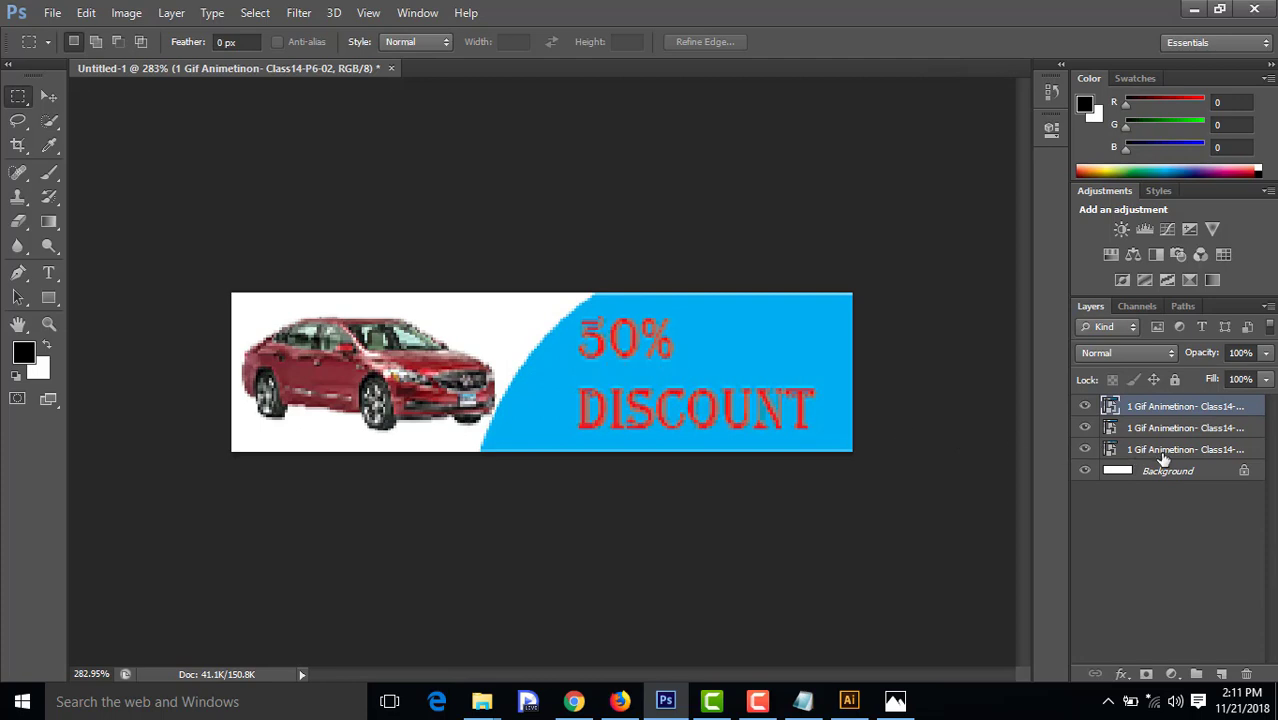
Delete the Background layer and hide the 50% DISCOUNT and RANGPUR BRANCH layers, keeping FOR SALE as the bottom layer
{"action": "left_click_drag", "start_coordinate": [1180, 472], "coordinate": [1248, 675]}
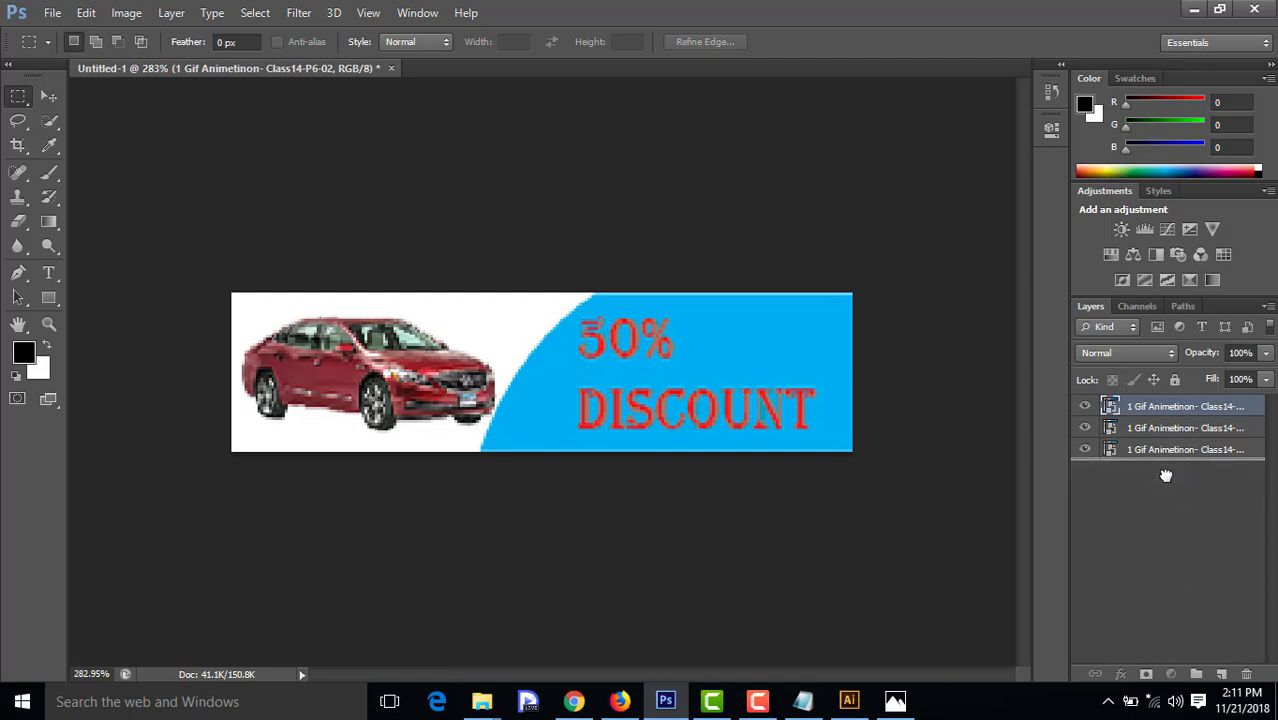
{"action": "left_click", "coordinate": [1140, 450]}
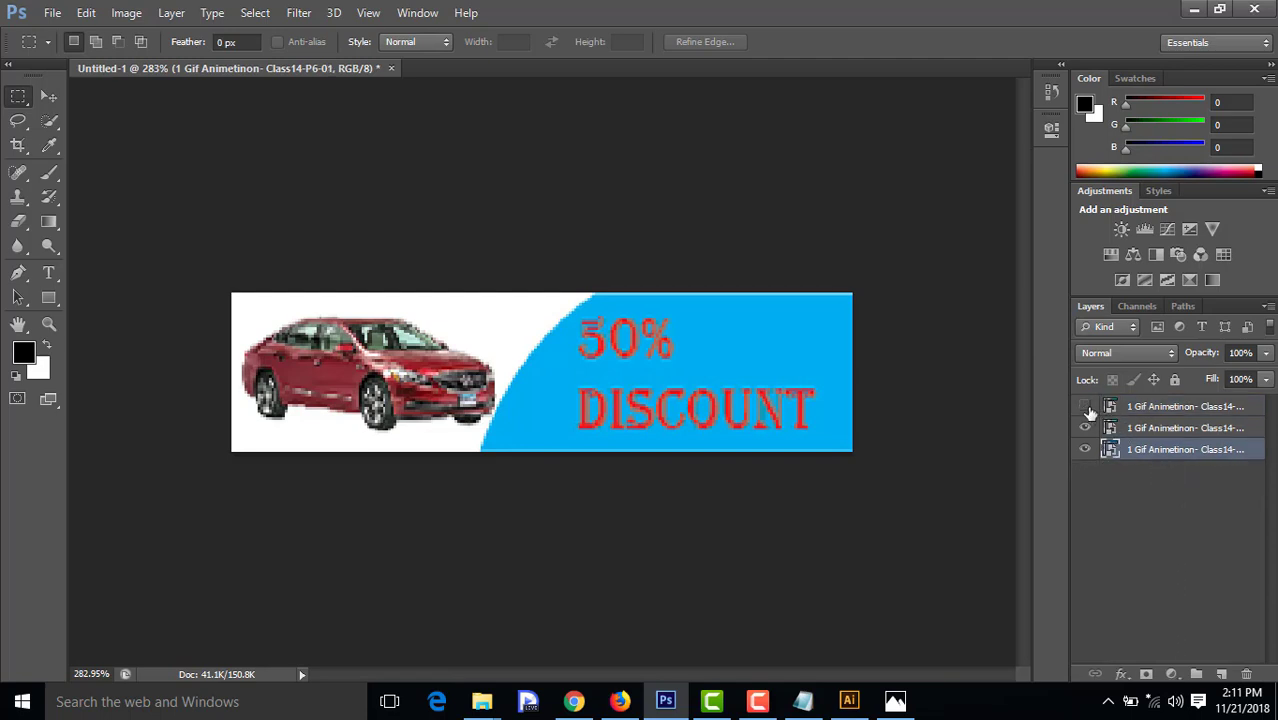
{"action": "left_click", "coordinate": [1086, 407]}
{"action": "left_click", "coordinate": [1085, 428]}
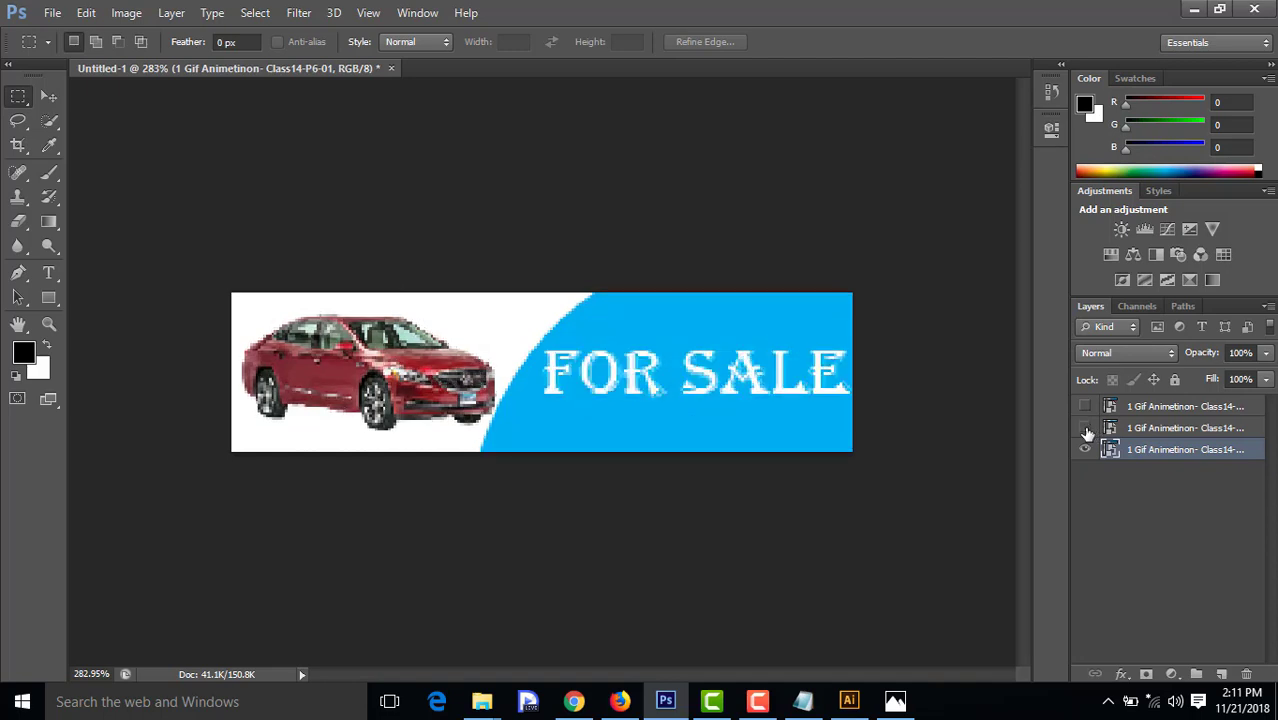
Move the FOR SALE layer to the top of the layer stack, and show only the 50% DISCOUNT layer
{"action": "left_click_drag", "start_coordinate": [1150, 455], "coordinate": [1148, 403]}
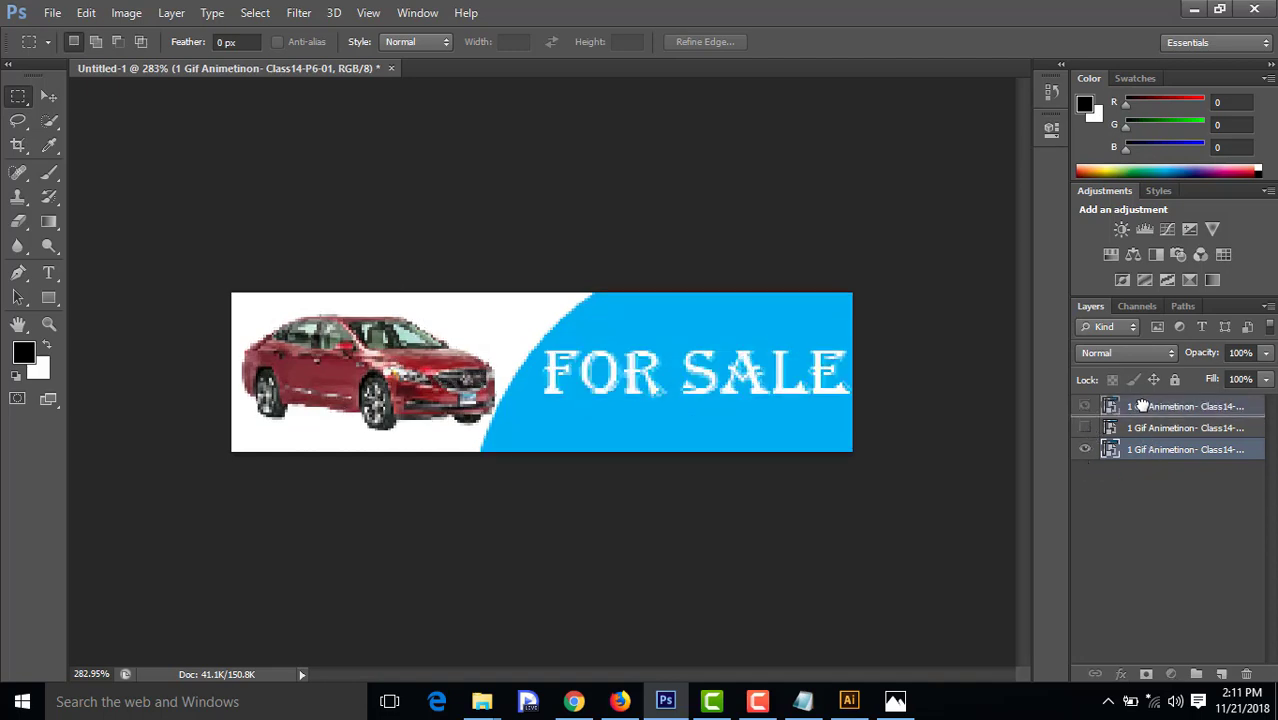
{"action": "left_click", "coordinate": [1085, 428]}
{"action": "left_click", "coordinate": [1085, 406]}
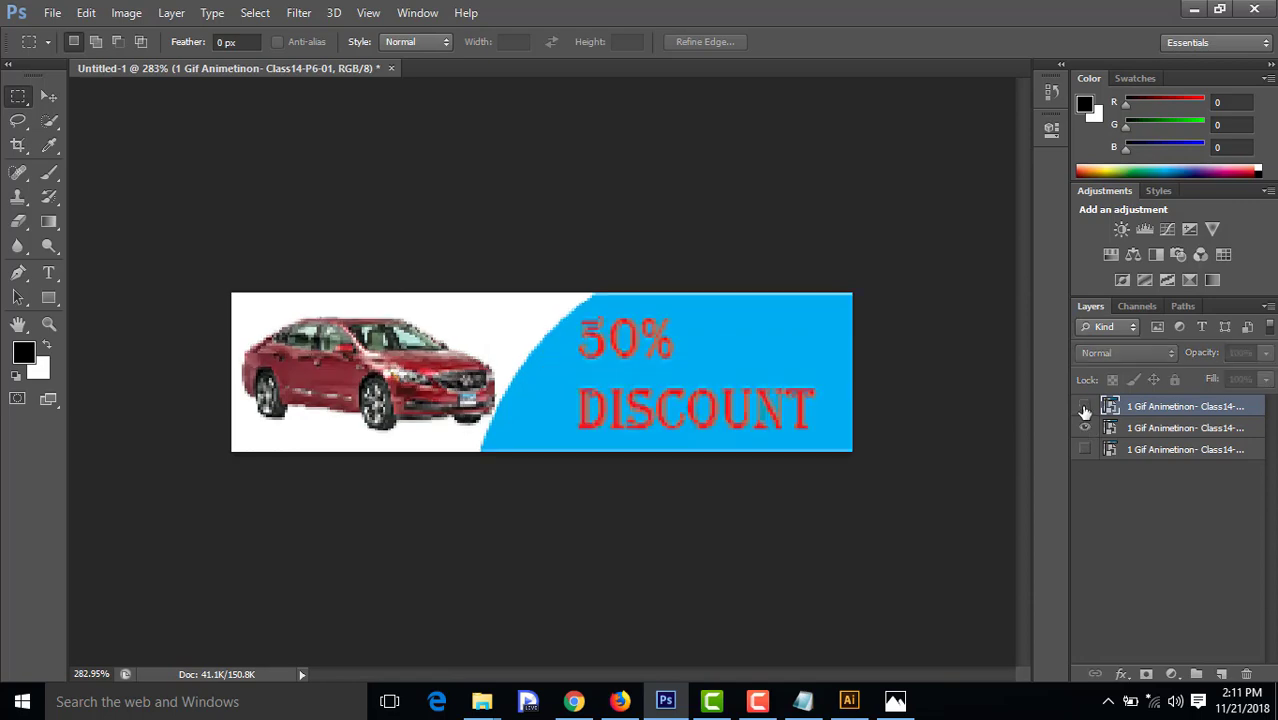
Make all three banner layers visible and select the bottom layer of the stack
{"action": "left_click", "coordinate": [1086, 428]}
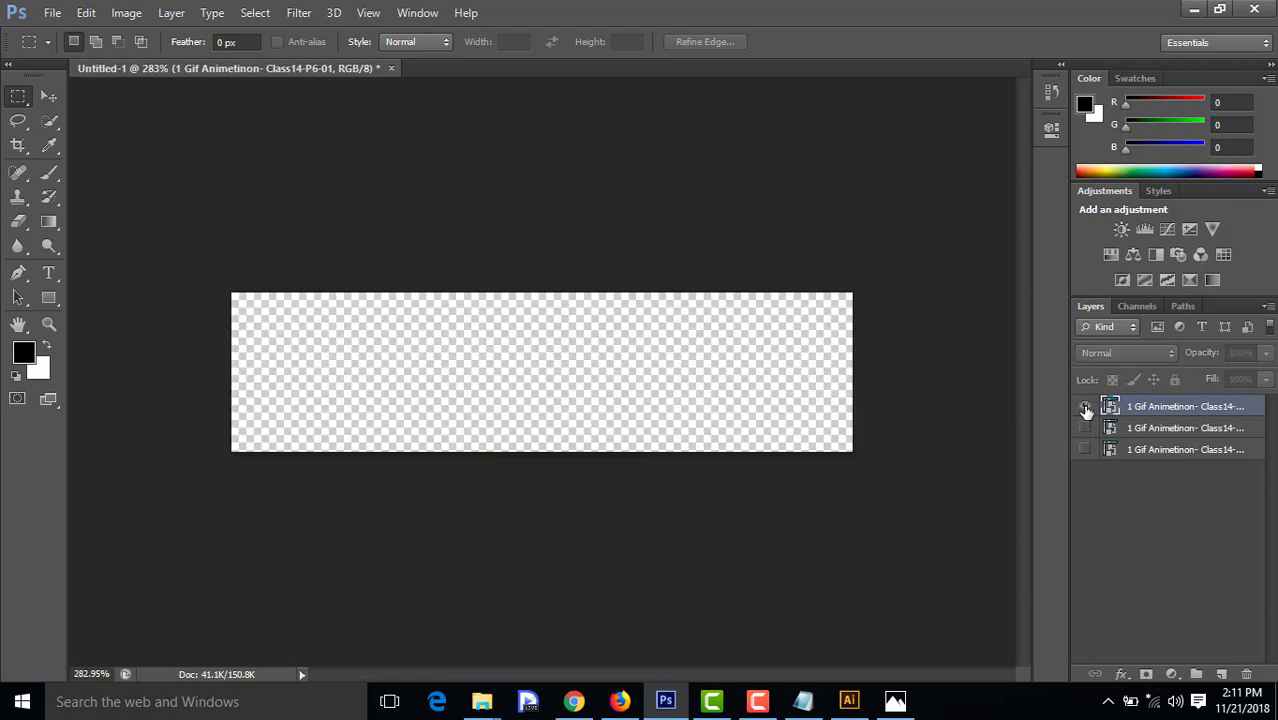
{"action": "left_click", "coordinate": [1085, 406]}
{"action": "left_click", "coordinate": [1085, 428]}
{"action": "left_click", "coordinate": [1085, 449]}
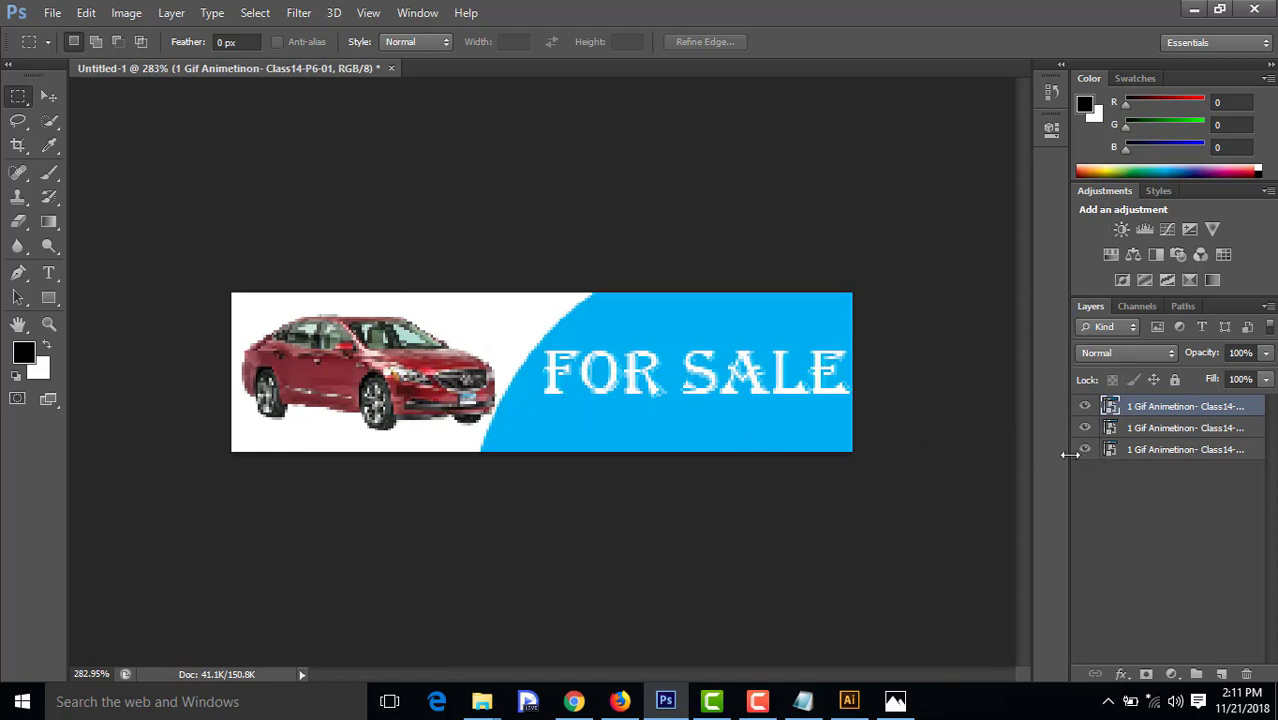
{"action": "left_click", "coordinate": [1151, 432]}
{"action": "left_click", "coordinate": [1151, 455]}
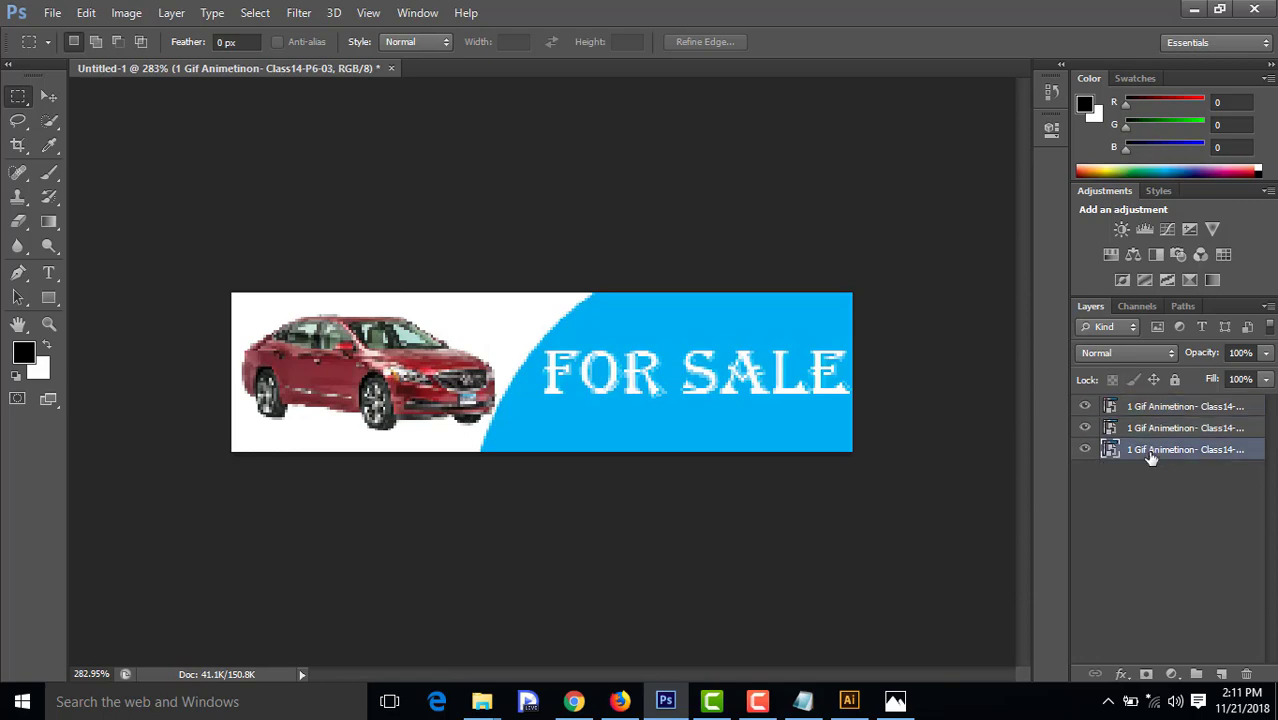
Toggle the upper layers' visibility to check the 50% DISCOUNT banner beneath FOR SALE, leaving every layer shown
{"action": "left_click", "coordinate": [1085, 428]}
{"action": "left_click", "coordinate": [1085, 410]}
{"action": "left_click", "coordinate": [1086, 421]}
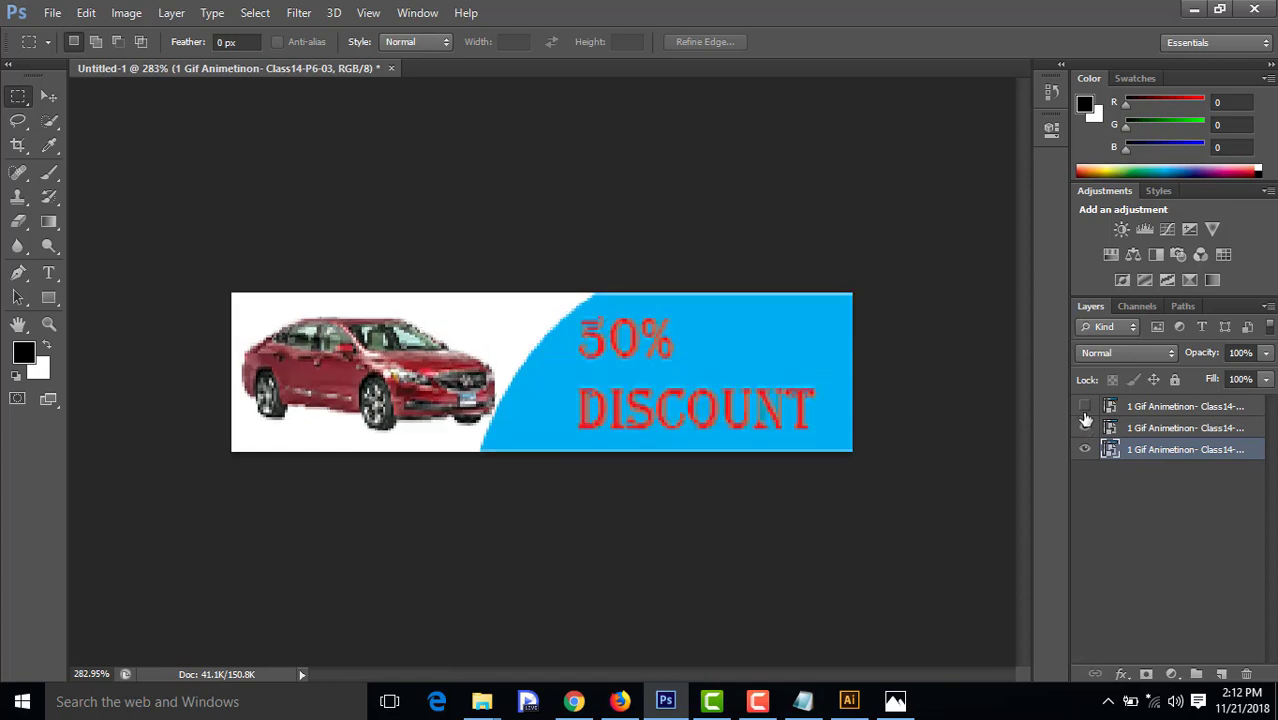
{"action": "left_click", "coordinate": [1086, 408]}
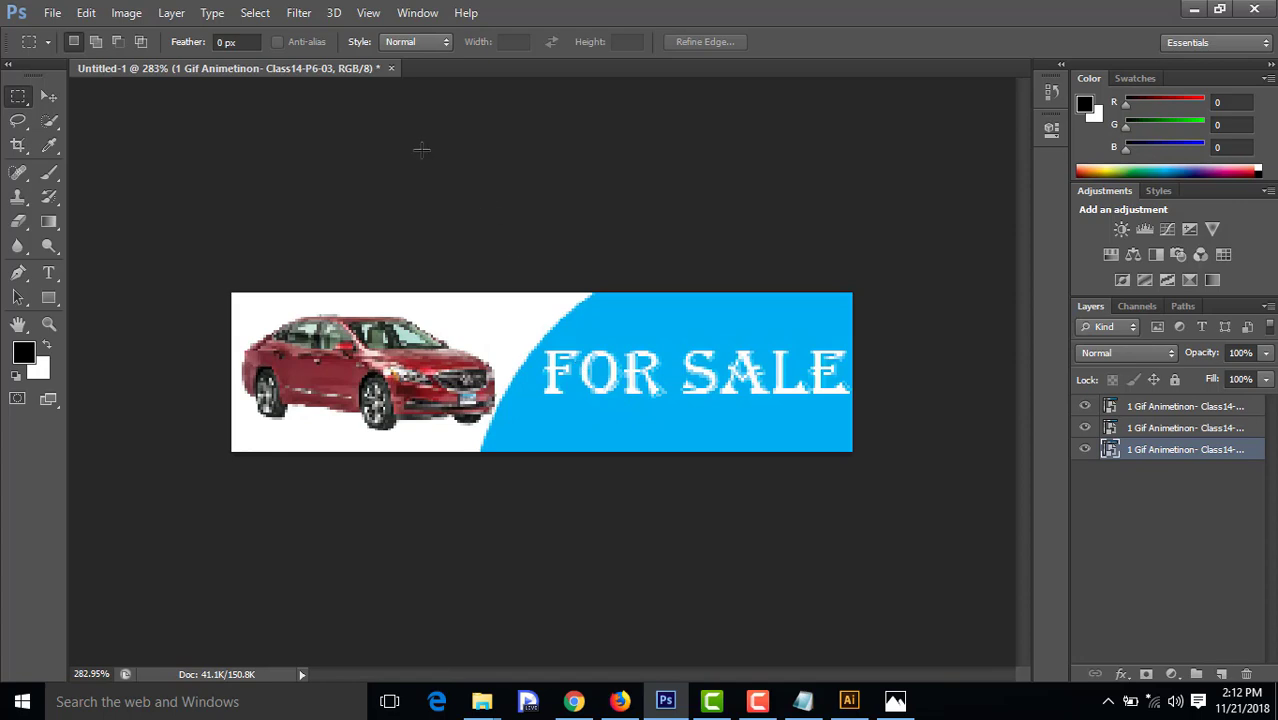
Display the Timeline and set its creation mode to Create Frame Animation
{"action": "left_click", "coordinate": [417, 12]}
{"action": "mouse_move", "coordinate": [466, 12]}
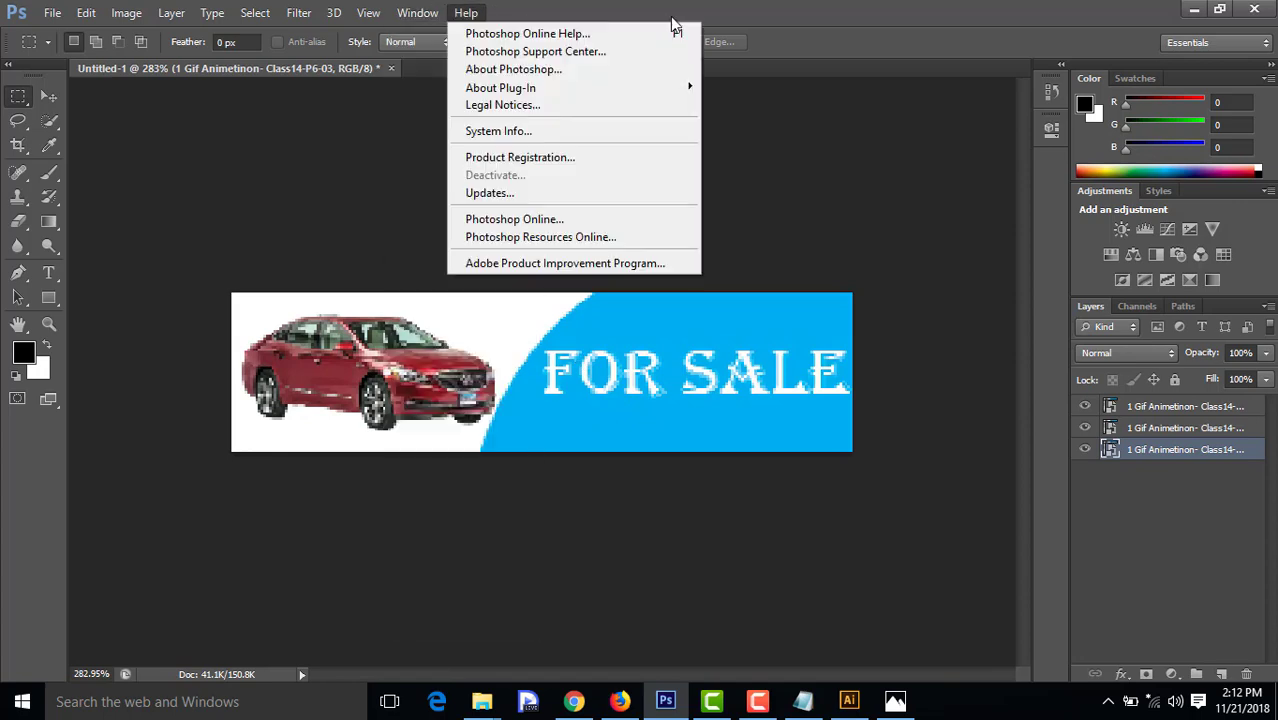
{"action": "mouse_move", "coordinate": [417, 12]}
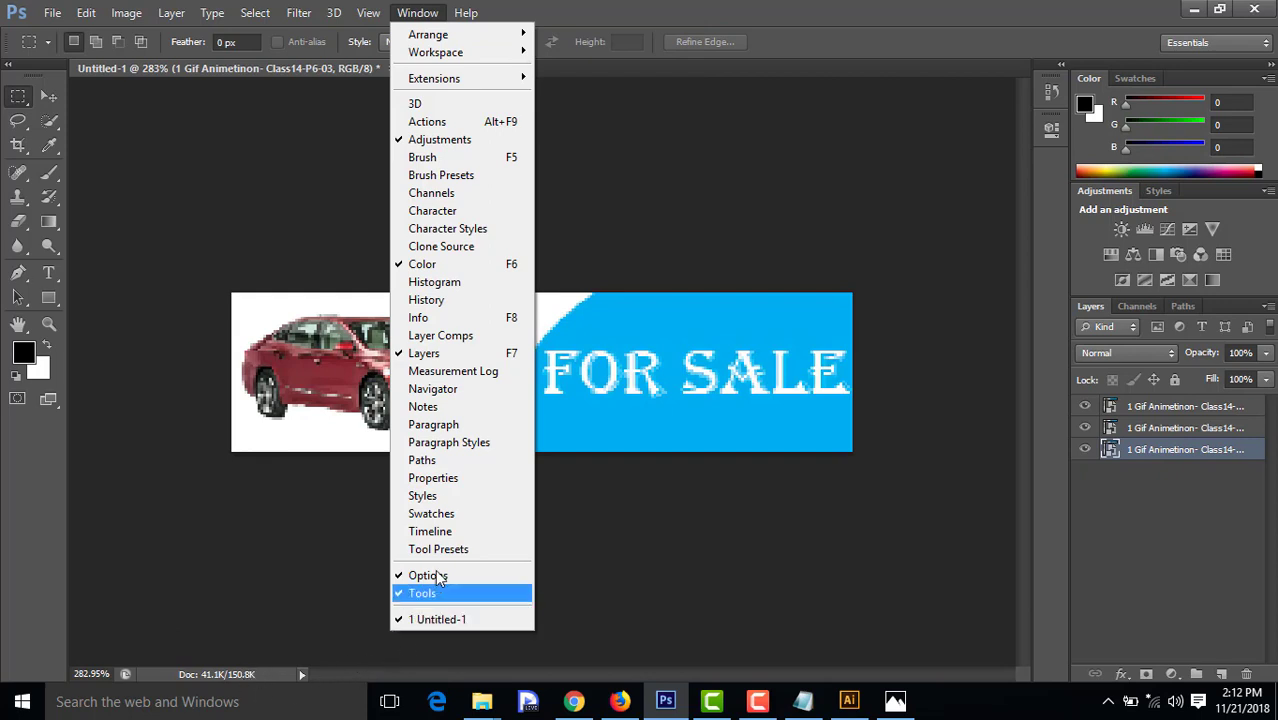
{"action": "left_click", "coordinate": [438, 533]}
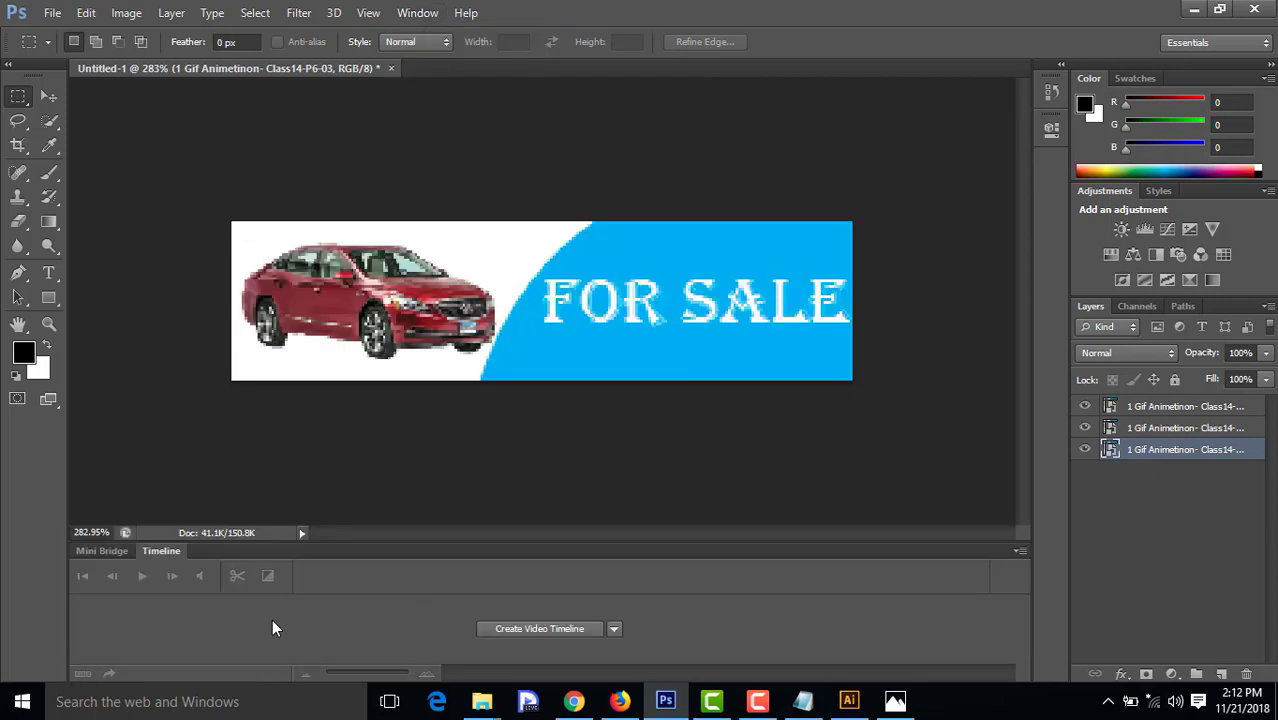
{"action": "left_click", "coordinate": [613, 629]}
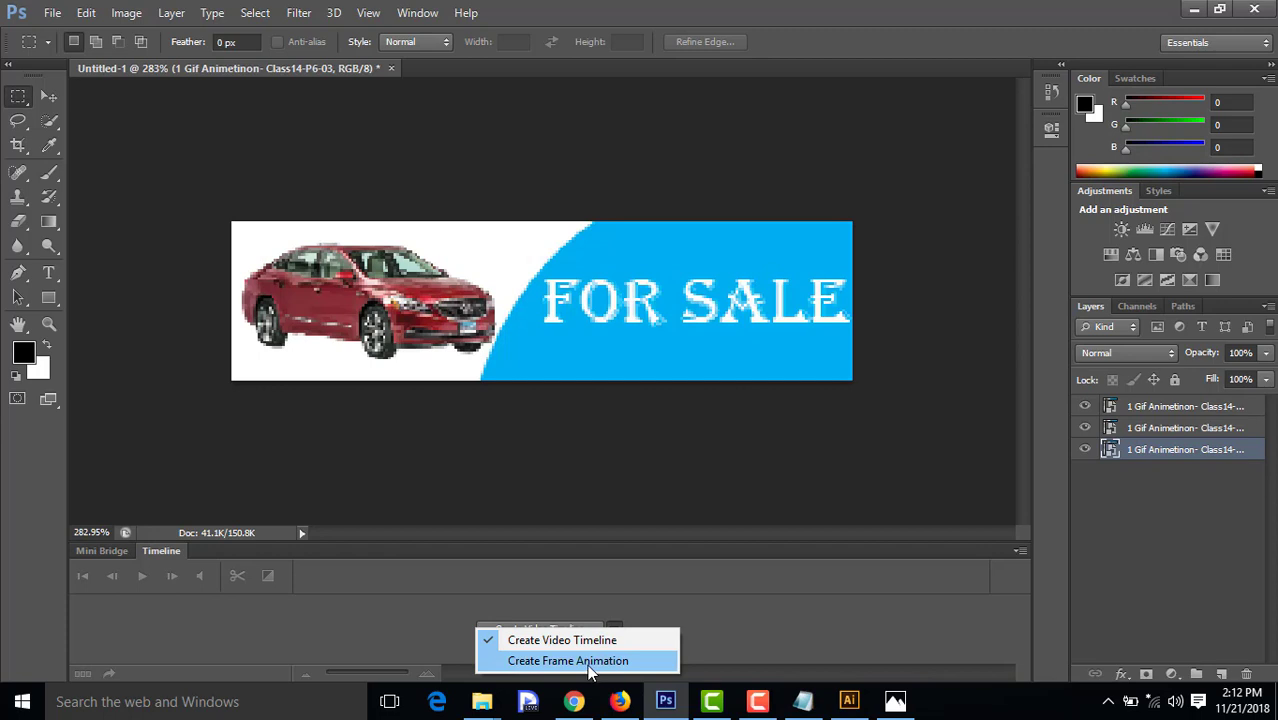
{"action": "left_click", "coordinate": [590, 661]}
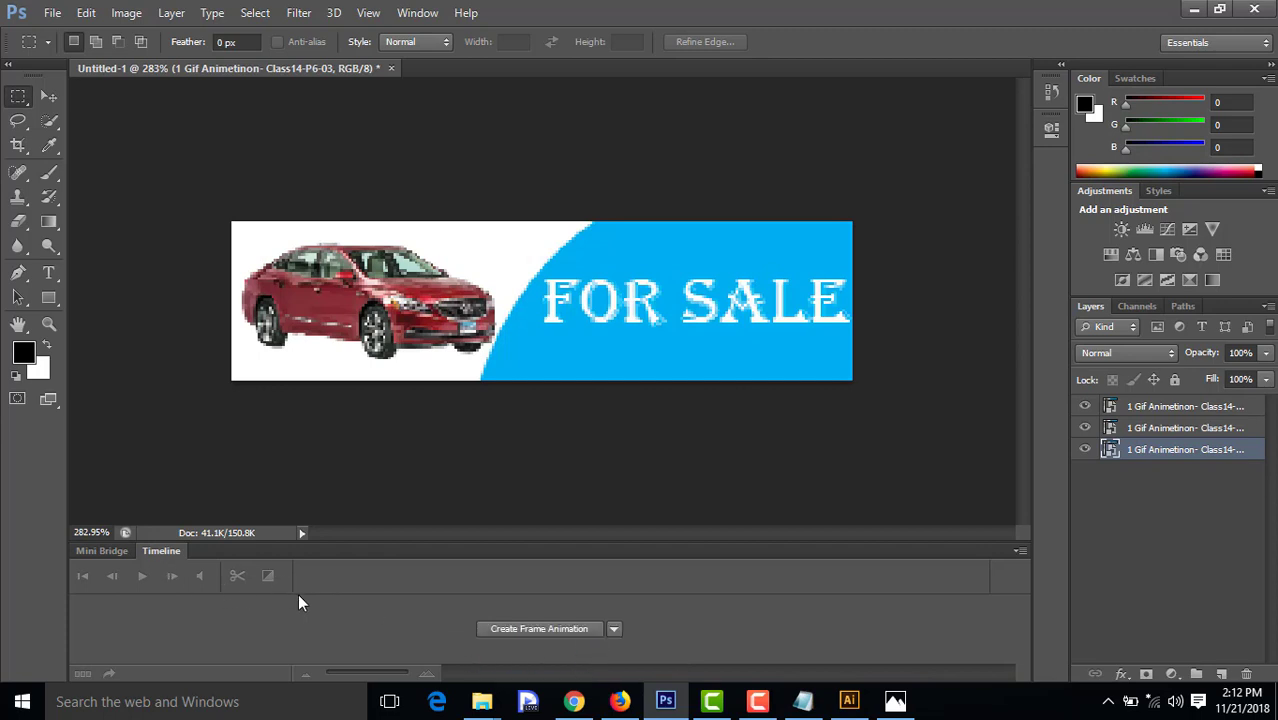
Enable the timeline shortcut keys and the auto-grouping of clips for the Timeline
{"action": "left_click", "coordinate": [1019, 551]}
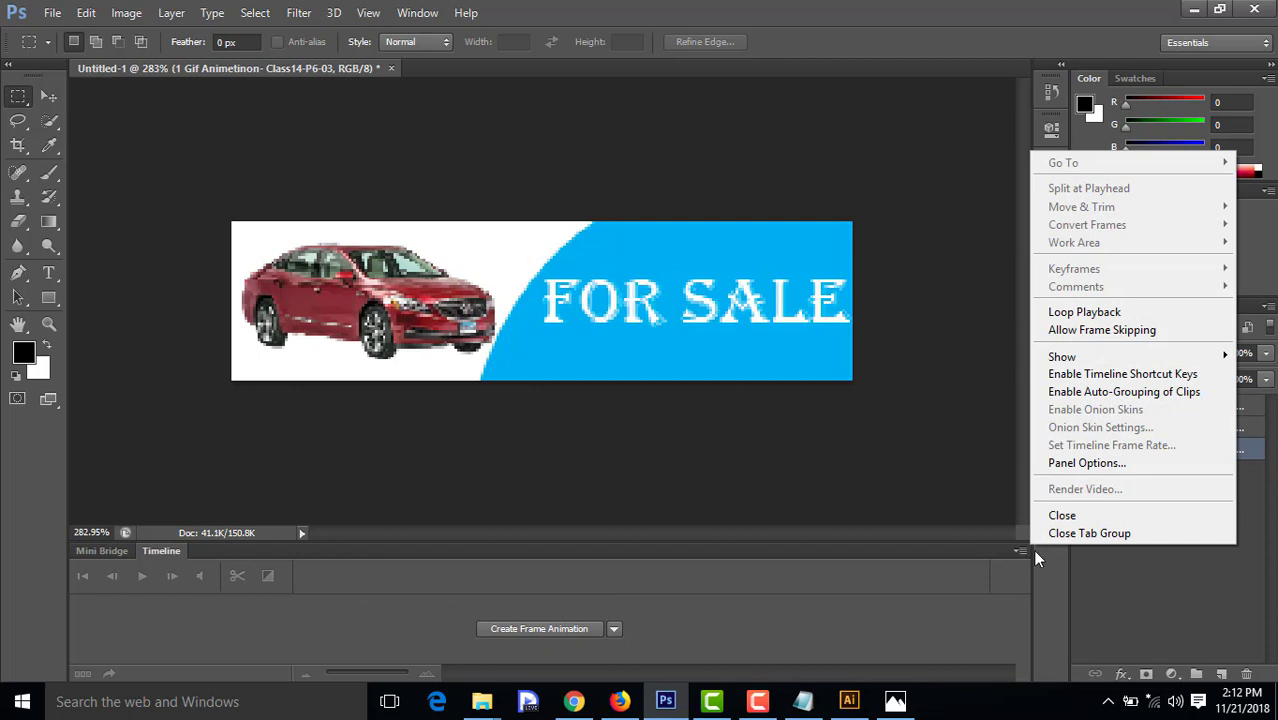
{"action": "left_click", "coordinate": [1114, 377]}
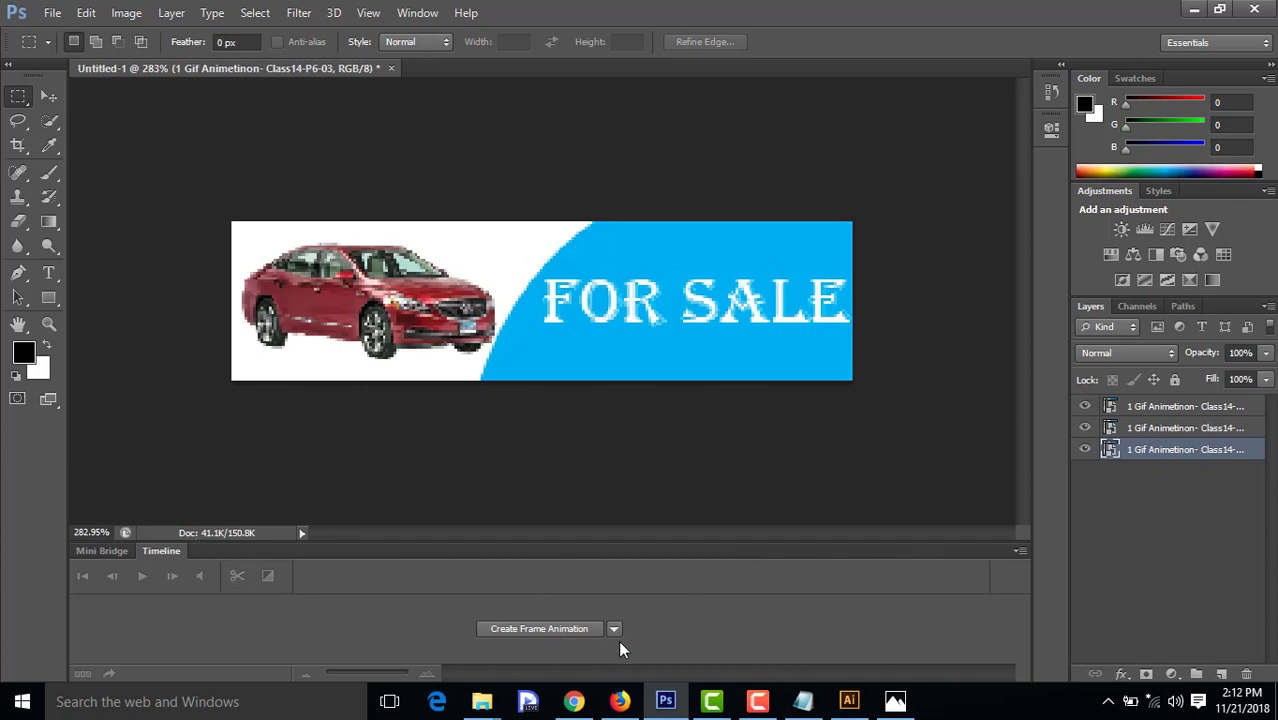
{"action": "left_click", "coordinate": [1017, 553]}
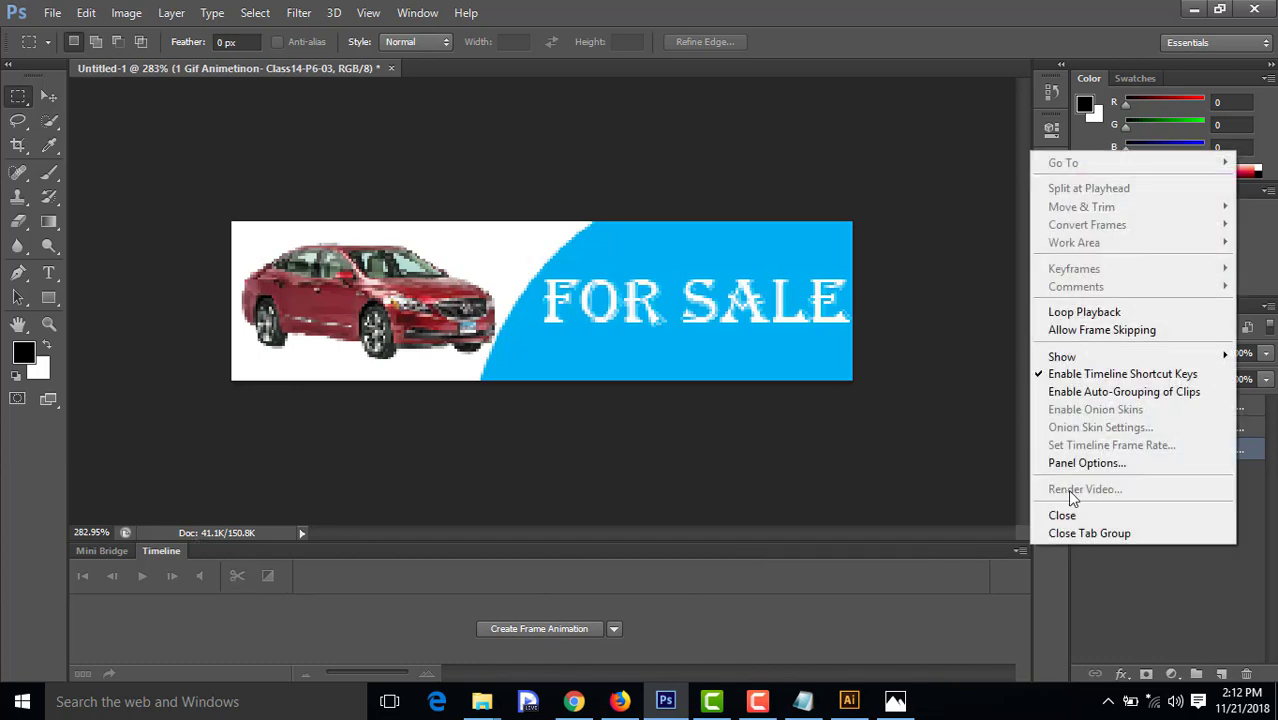
{"action": "left_click", "coordinate": [1100, 392]}
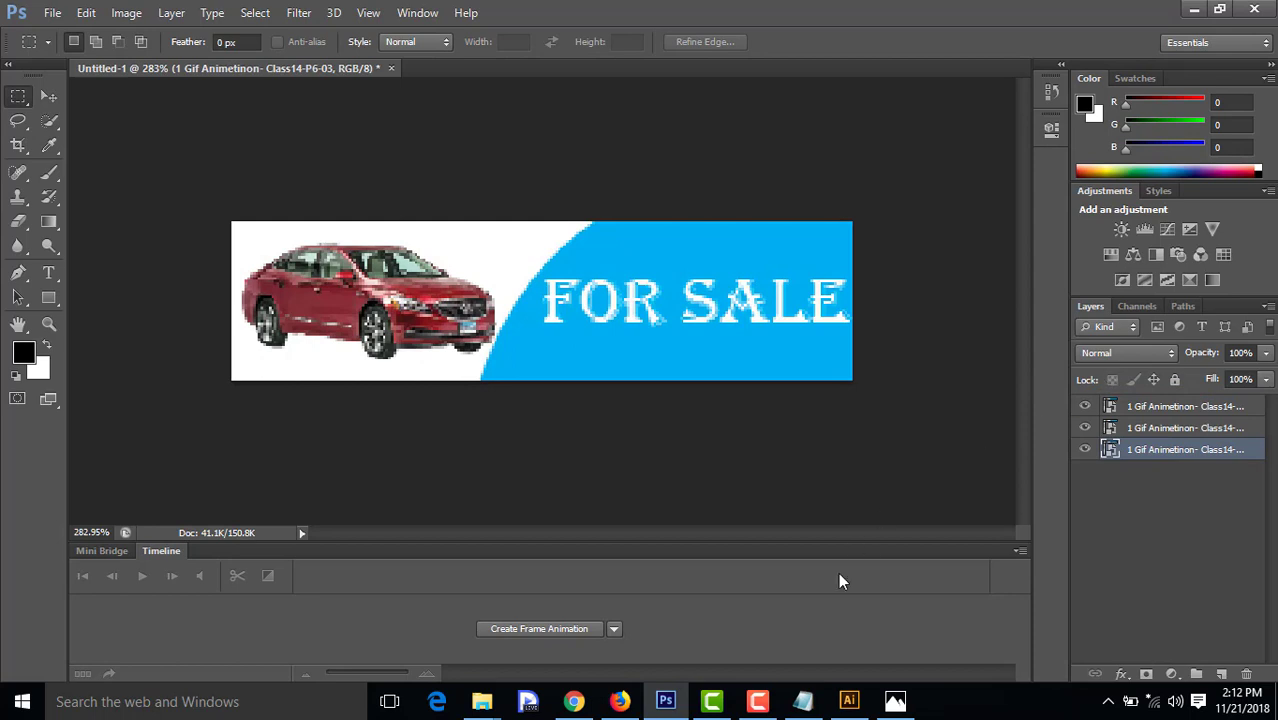
{"action": "left_click", "coordinate": [757, 701]}
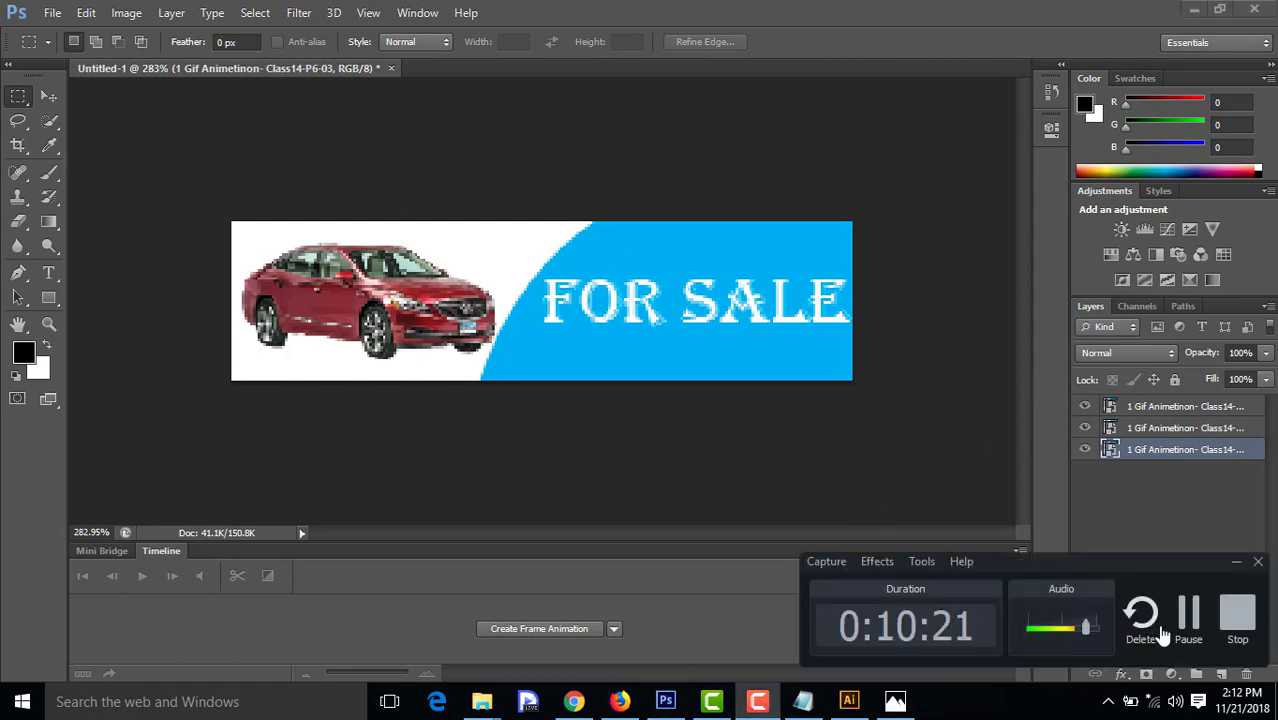
{"action": "left_click", "coordinate": [1187, 615]}
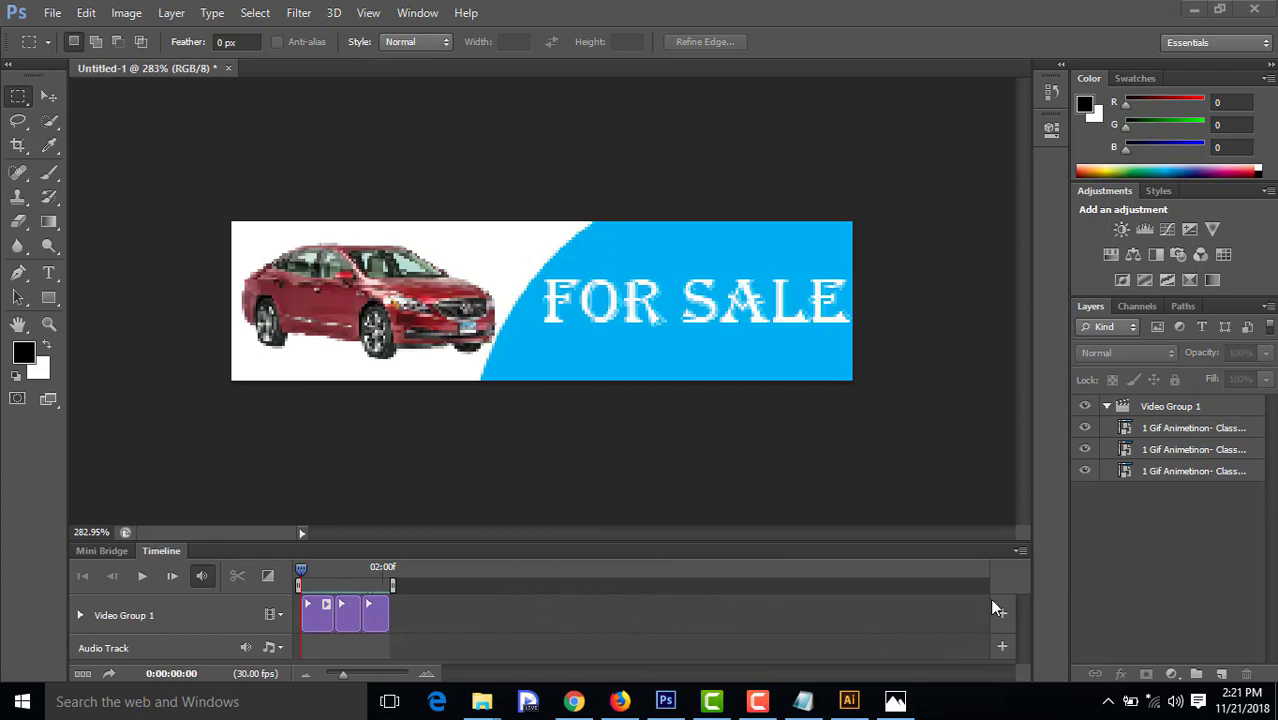
Turn the timeline shortcut keys off and back on
{"action": "left_click", "coordinate": [1020, 551]}
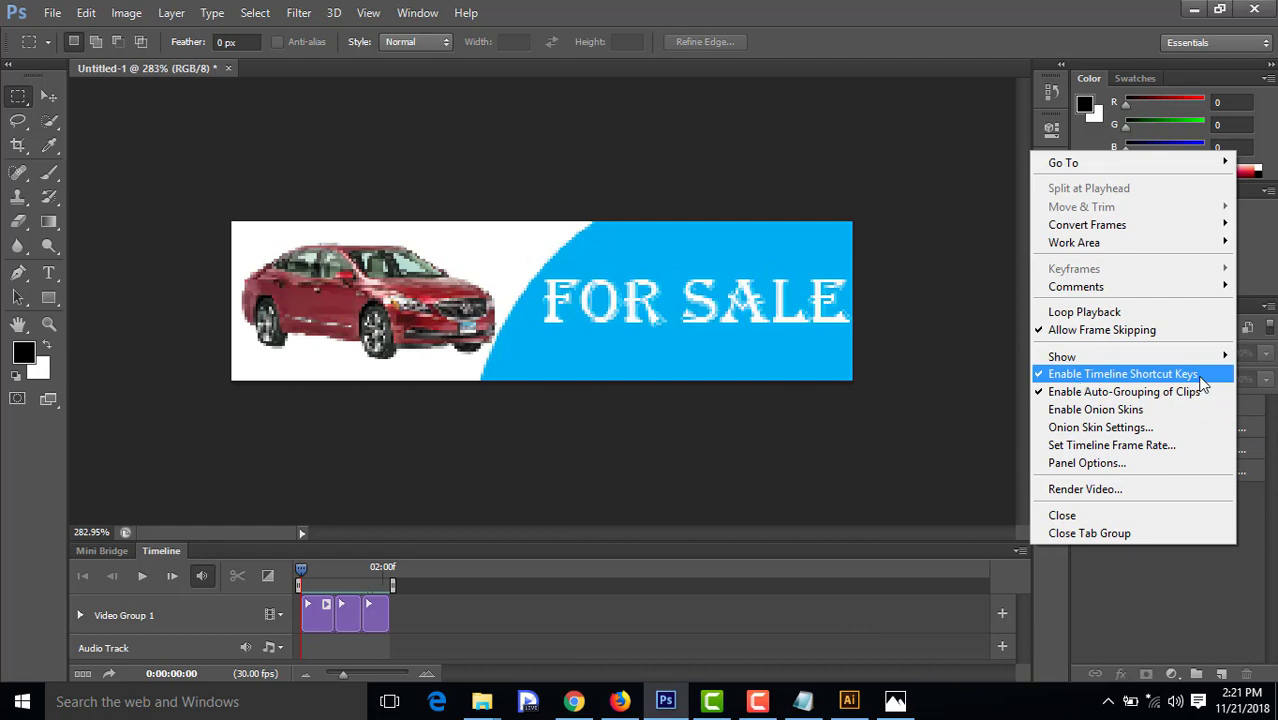
{"action": "left_click", "coordinate": [1045, 375]}
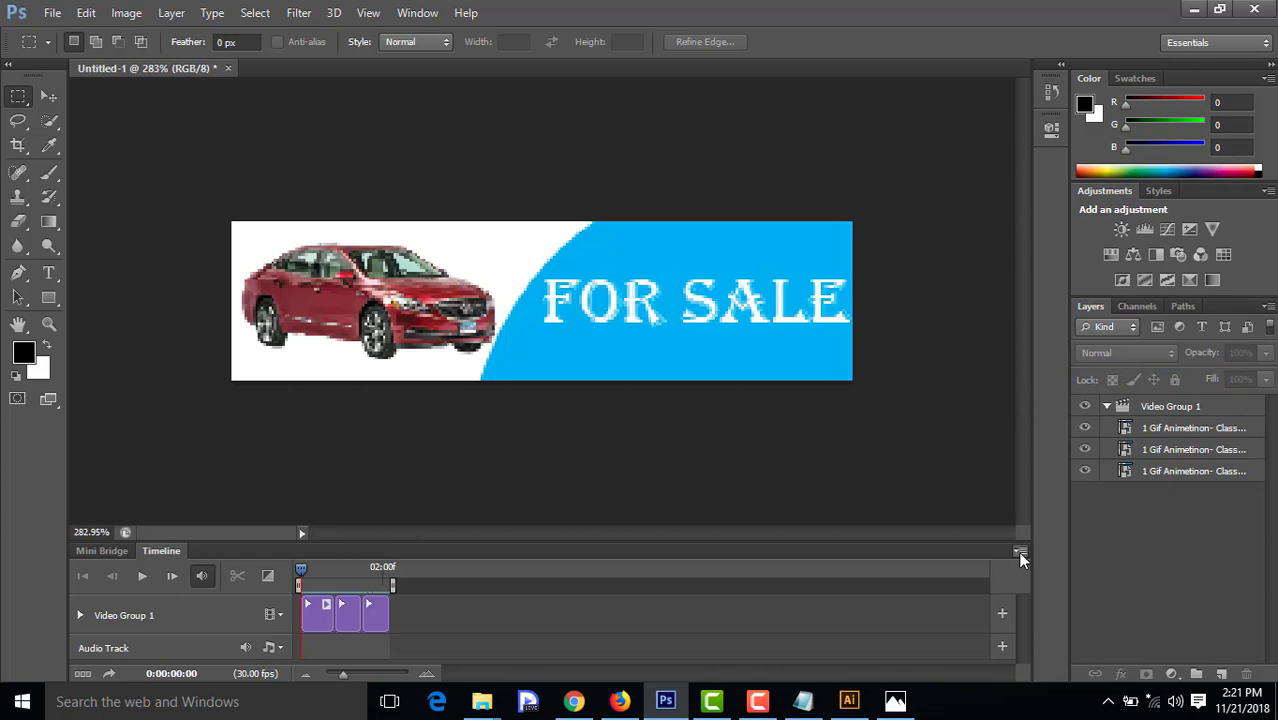
{"action": "left_click", "coordinate": [1019, 551]}
{"action": "left_click", "coordinate": [1079, 377]}
Open Save for Web for the banner animation, preview the GIF in the browser, and close the preview
{"action": "mouse_move", "coordinate": [342, 680]}
{"action": "left_mouse_down"}
{"action": "mouse_move", "coordinate": [358, 680]}
{"action": "mouse_move", "coordinate": [338, 670]}
{"action": "left_mouse_up"}
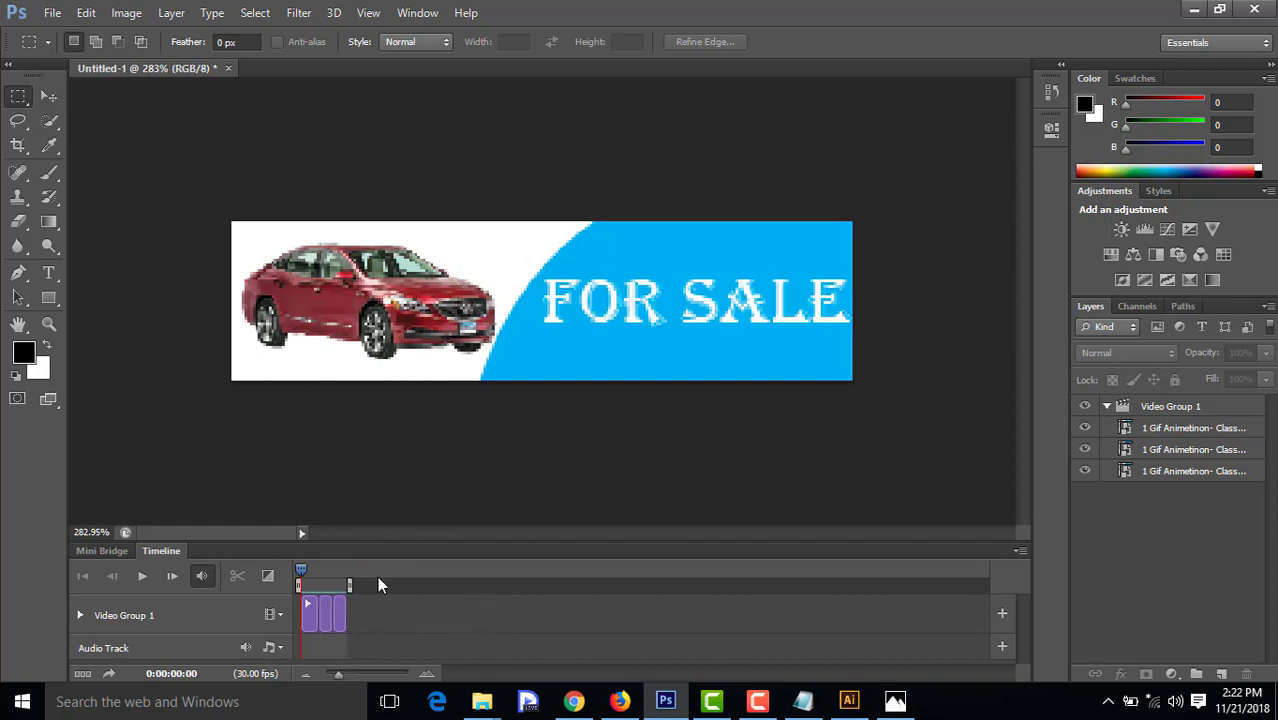
{"action": "left_click", "coordinate": [50, 13]}
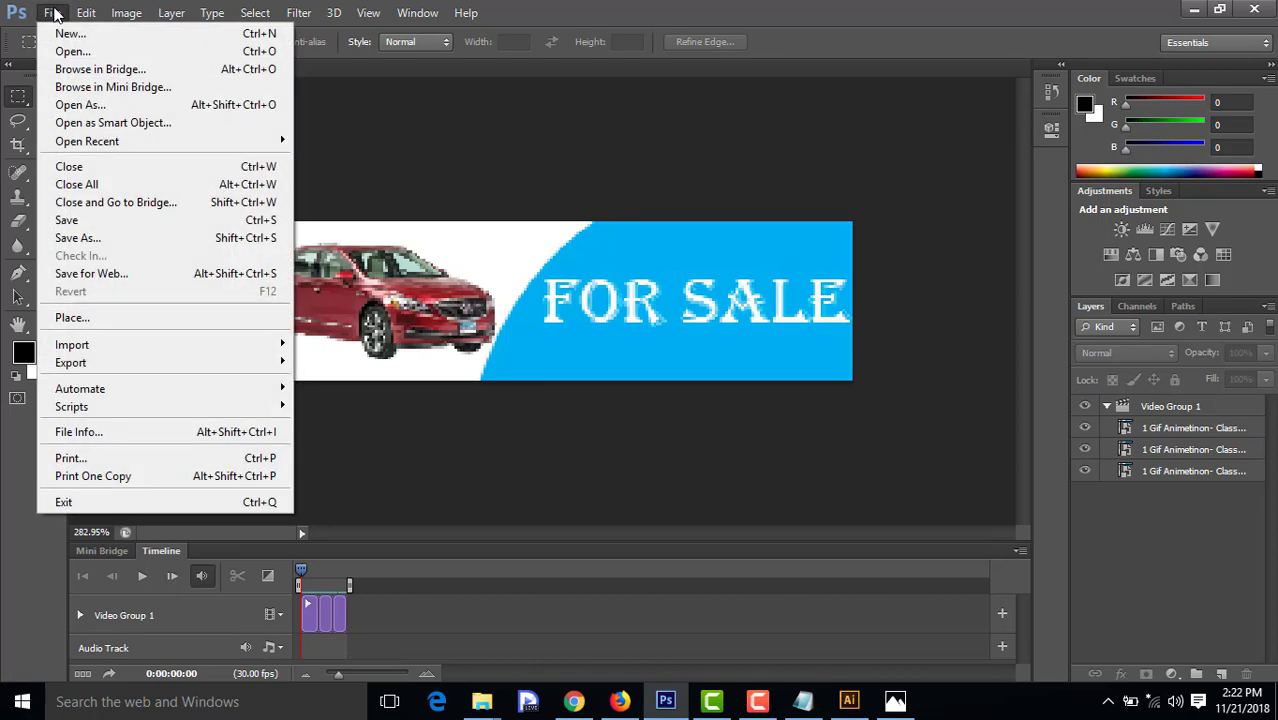
{"action": "left_click", "coordinate": [120, 272]}
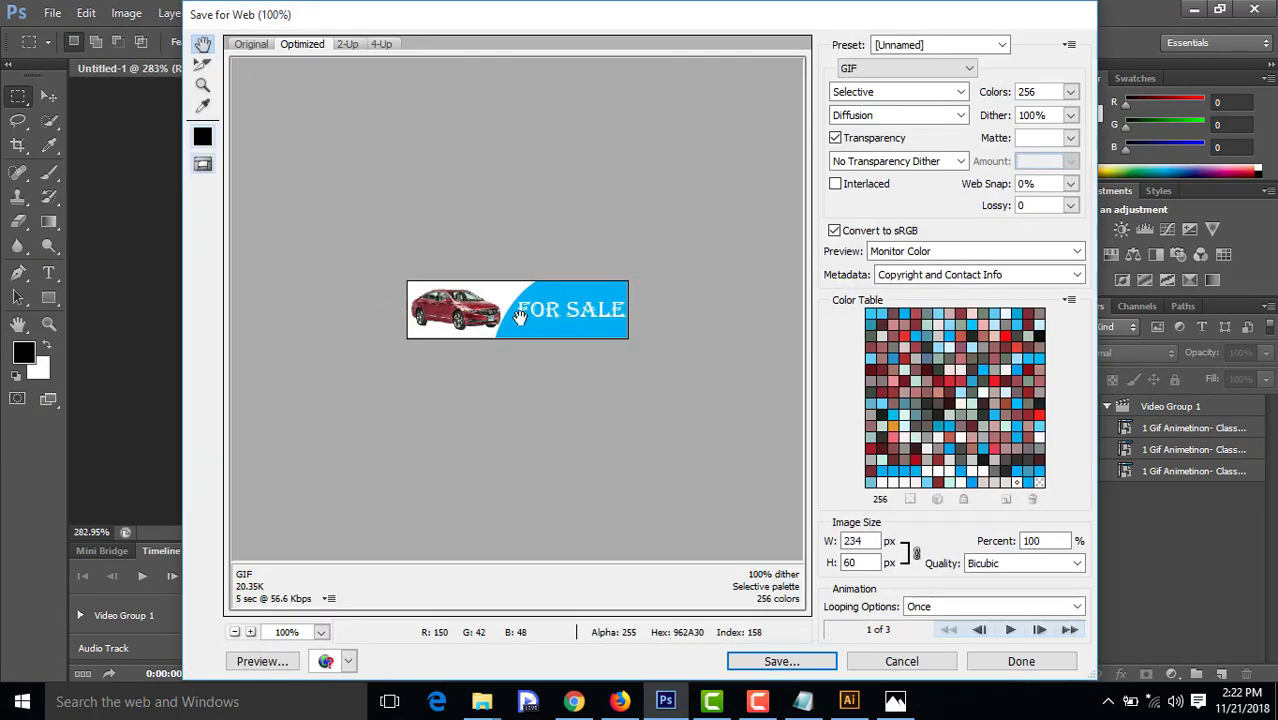
{"action": "left_click", "coordinate": [265, 661]}
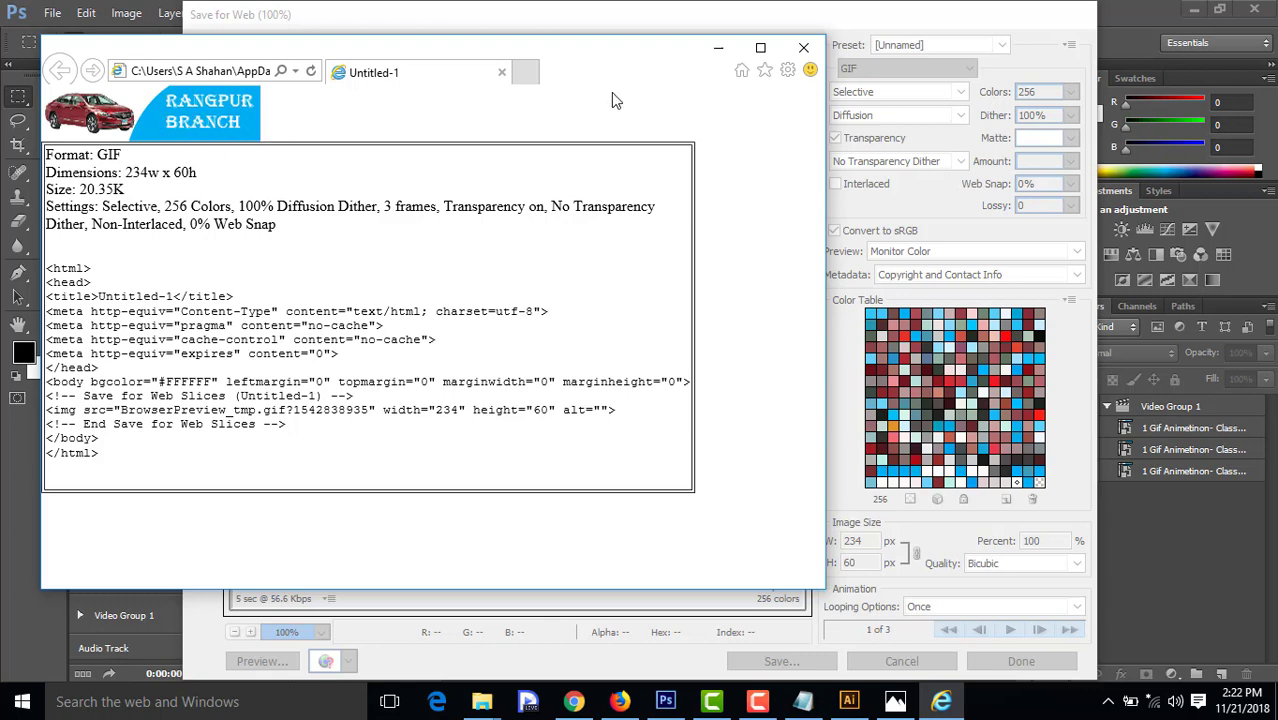
{"action": "left_click", "coordinate": [803, 47]}
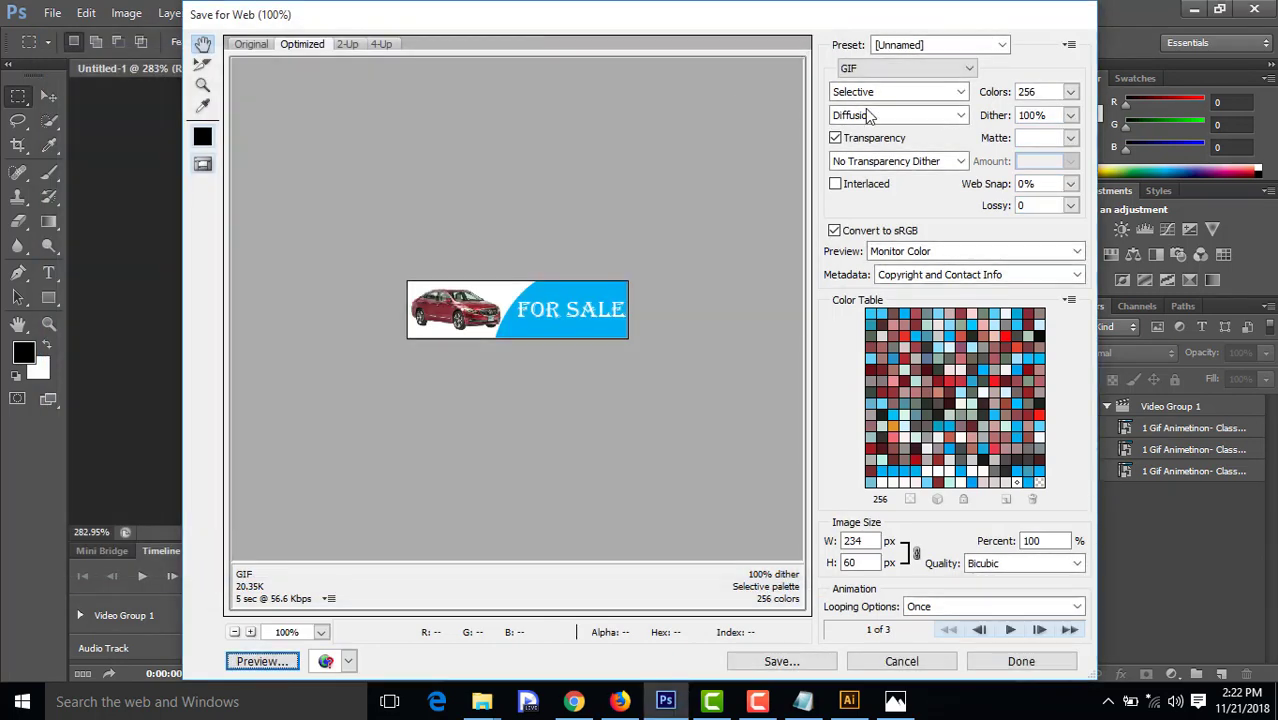
Choose GIF as the export format and set the save location to the 14.Class-20-11-2018 folder within ISD Brack Graphics Offis Work on drive G:
{"action": "left_click", "coordinate": [910, 74]}
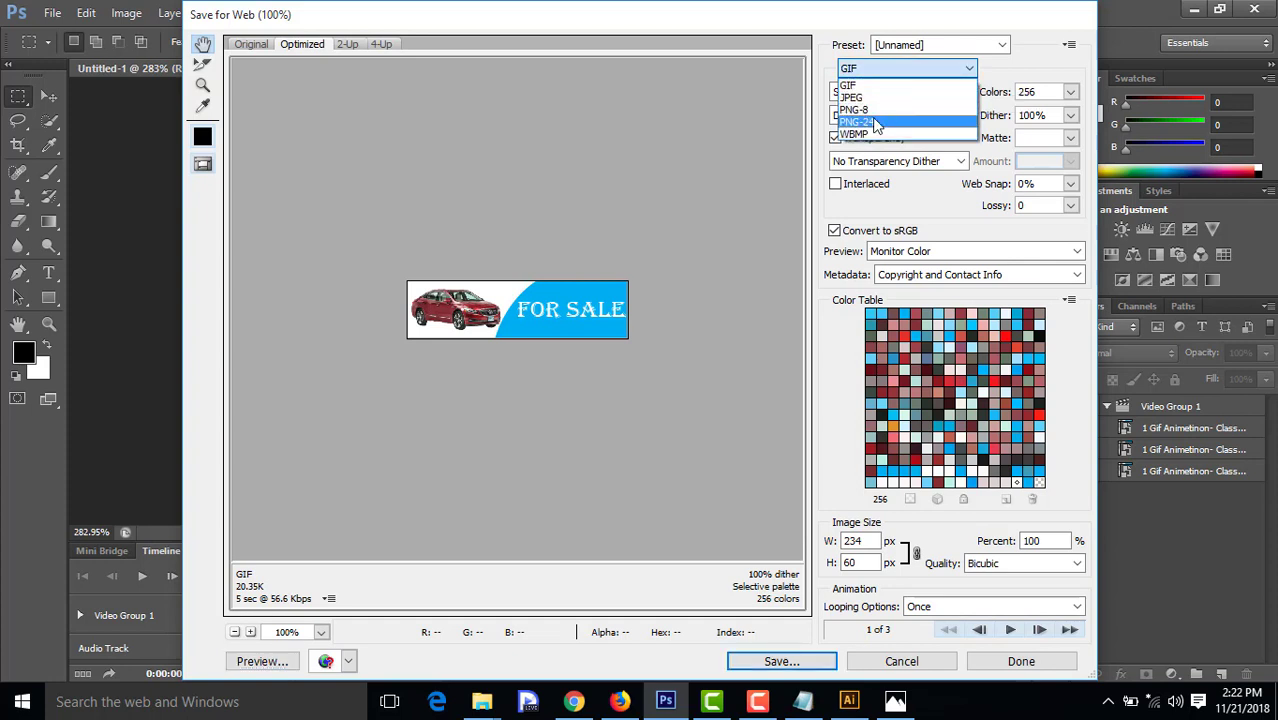
{"action": "left_click", "coordinate": [862, 86]}
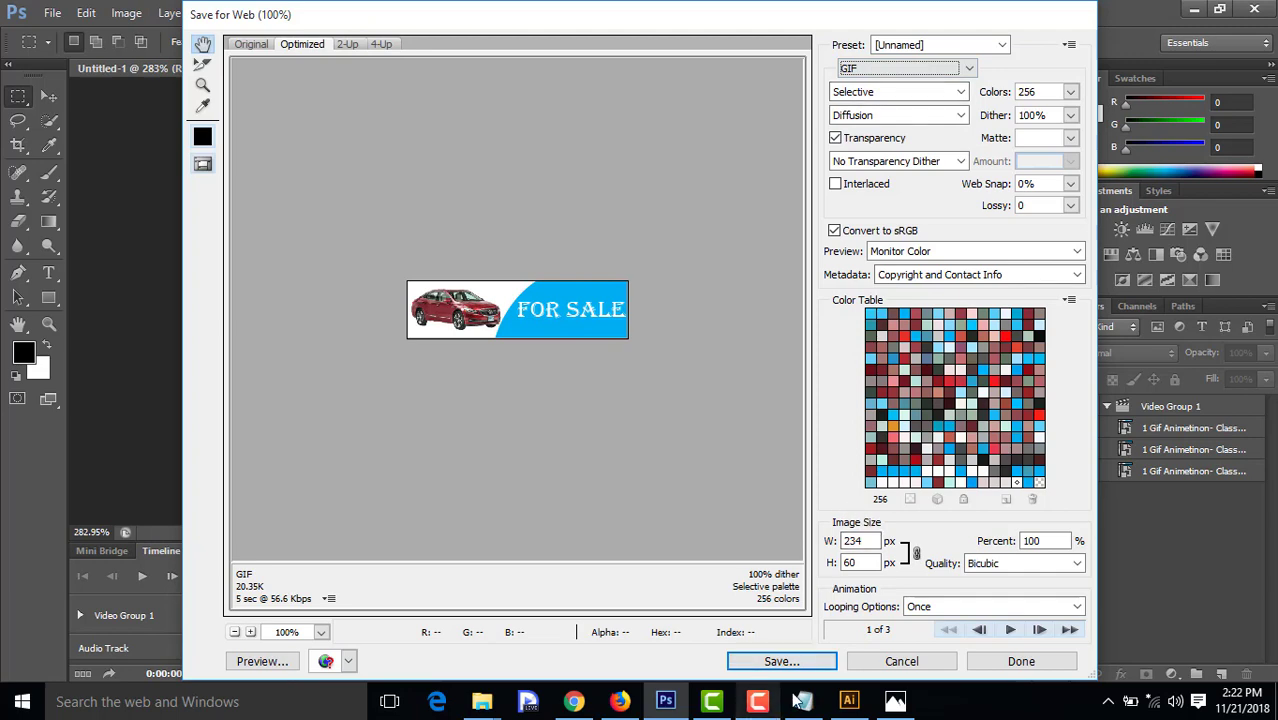
{"action": "left_click", "coordinate": [781, 661]}
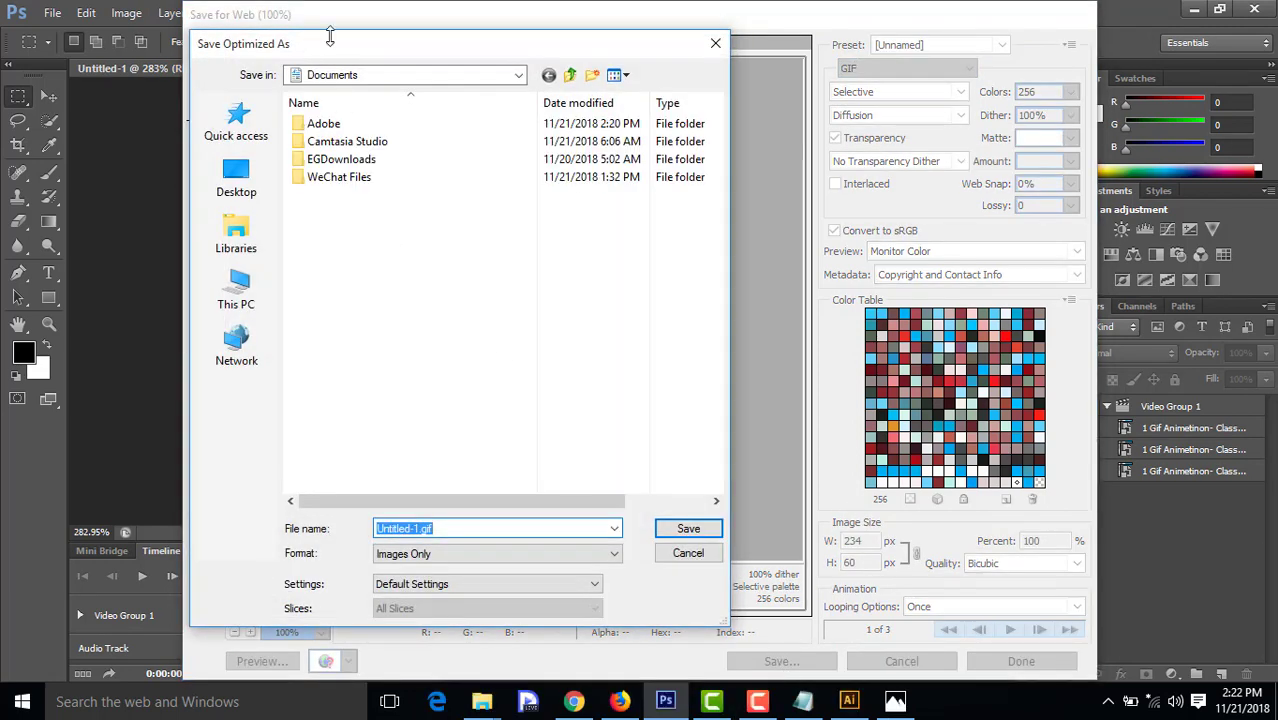
{"action": "left_click", "coordinate": [249, 290]}
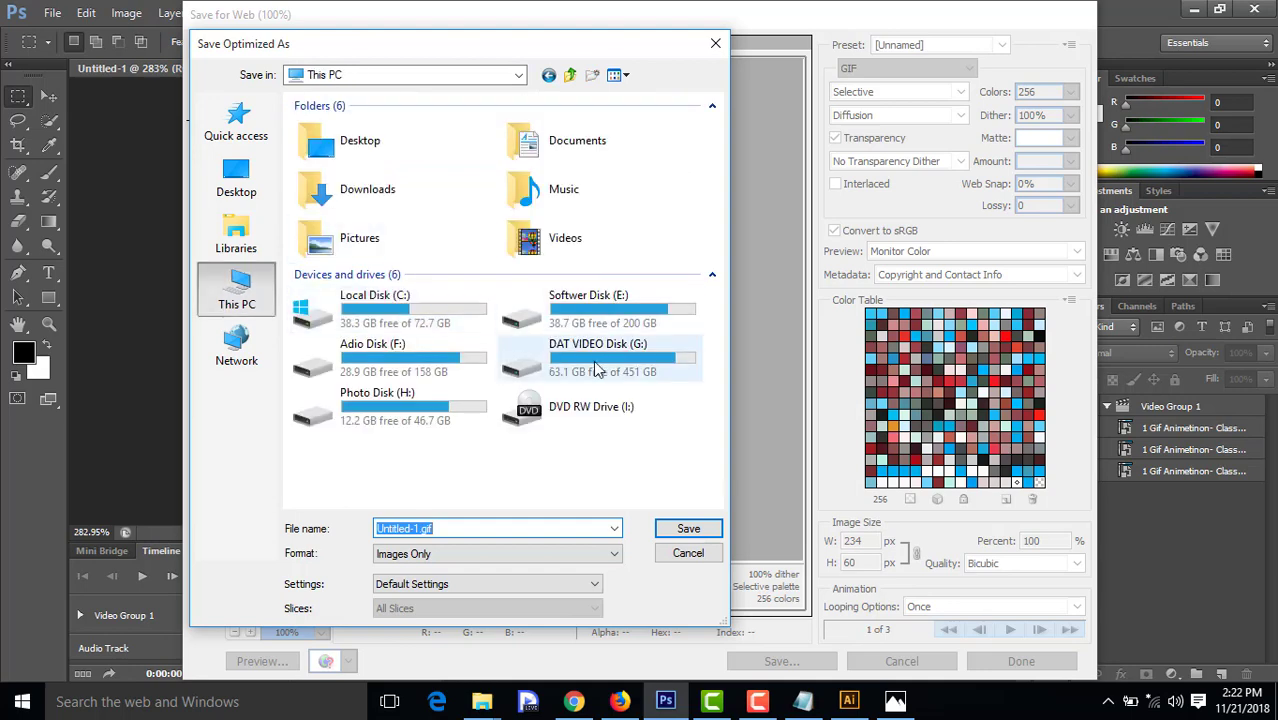
{"action": "double_click", "coordinate": [578, 365]}
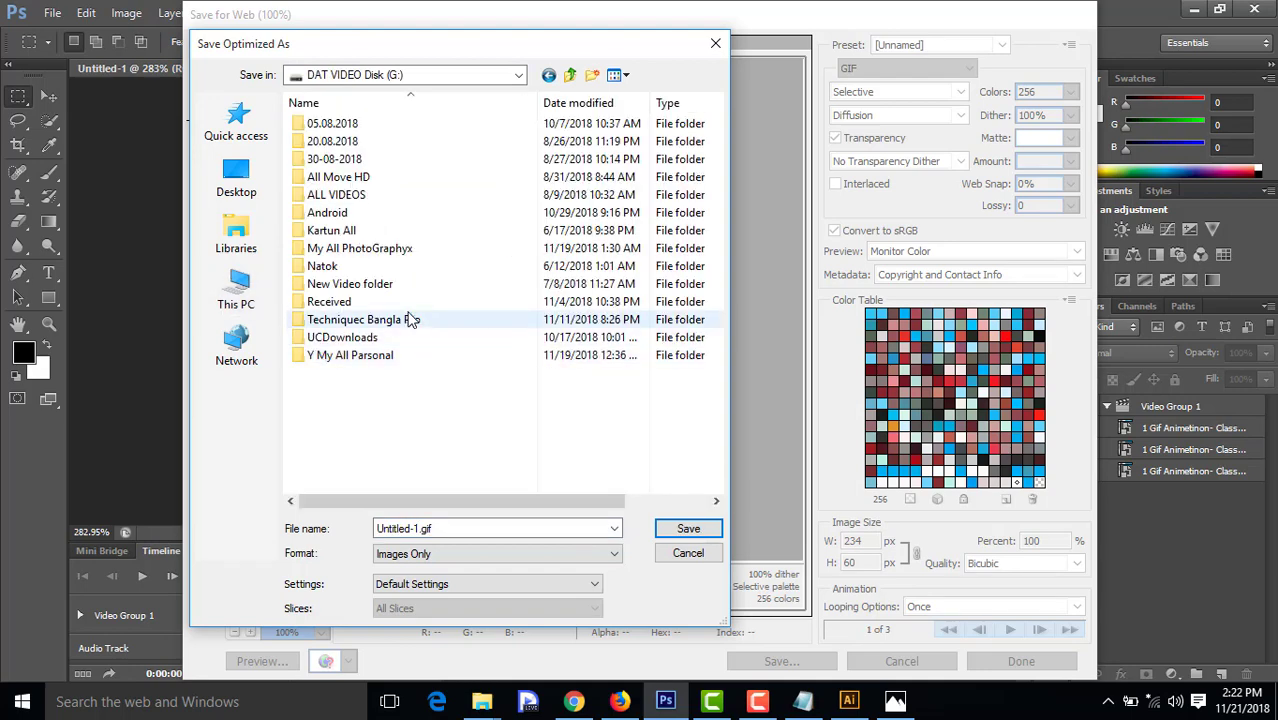
{"action": "left_click", "coordinate": [385, 249]}
{"action": "left_click", "coordinate": [390, 319]}
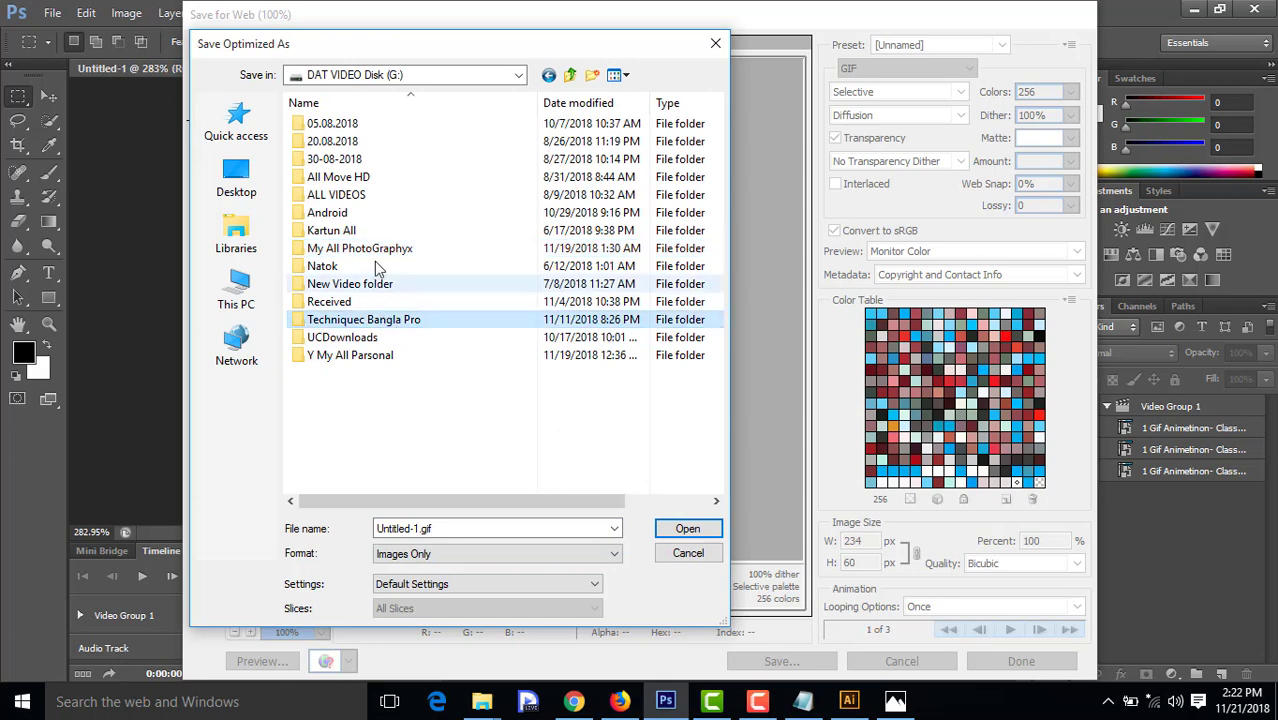
{"action": "double_click", "coordinate": [372, 248]}
{"action": "double_click", "coordinate": [350, 155]}
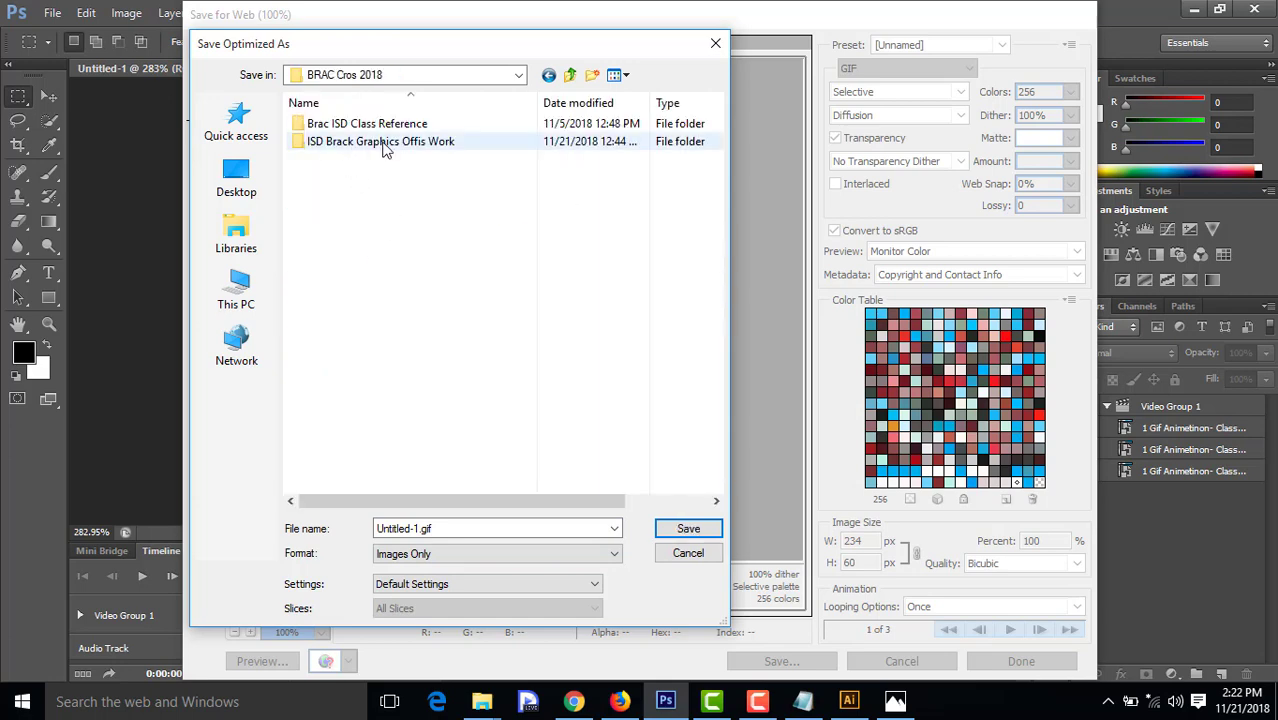
{"action": "double_click", "coordinate": [384, 144]}
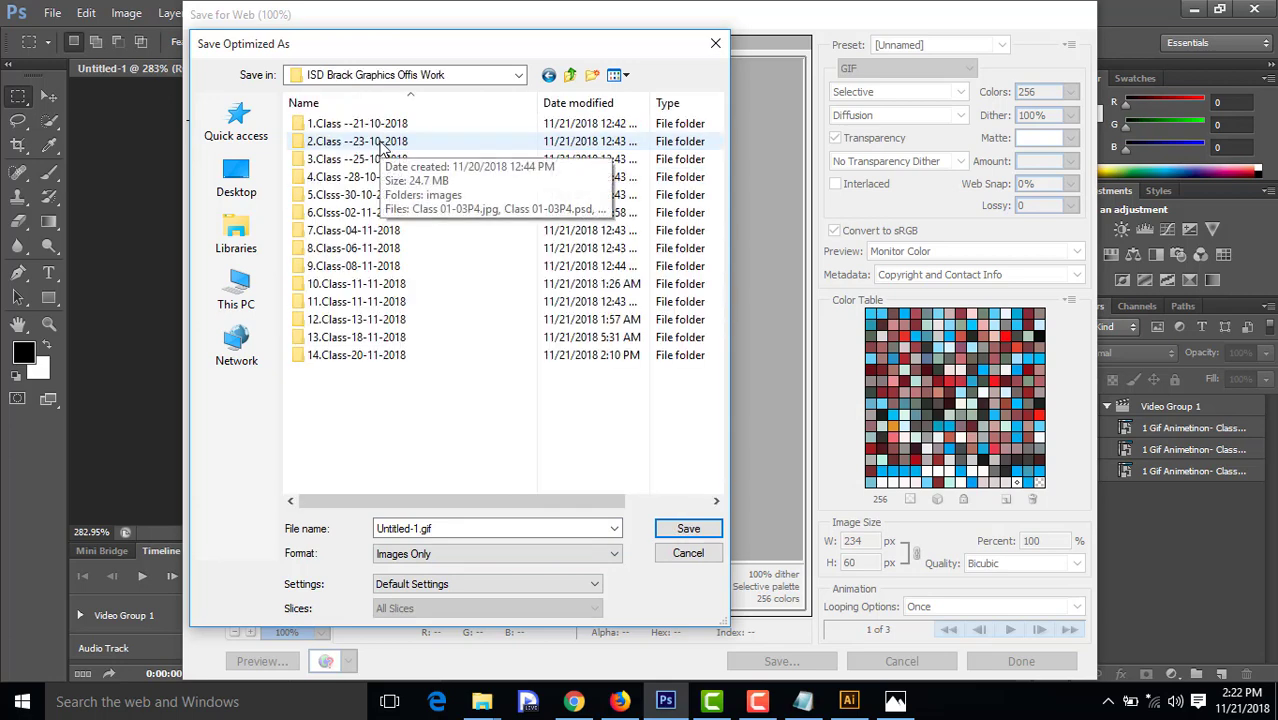
{"action": "double_click", "coordinate": [380, 360]}
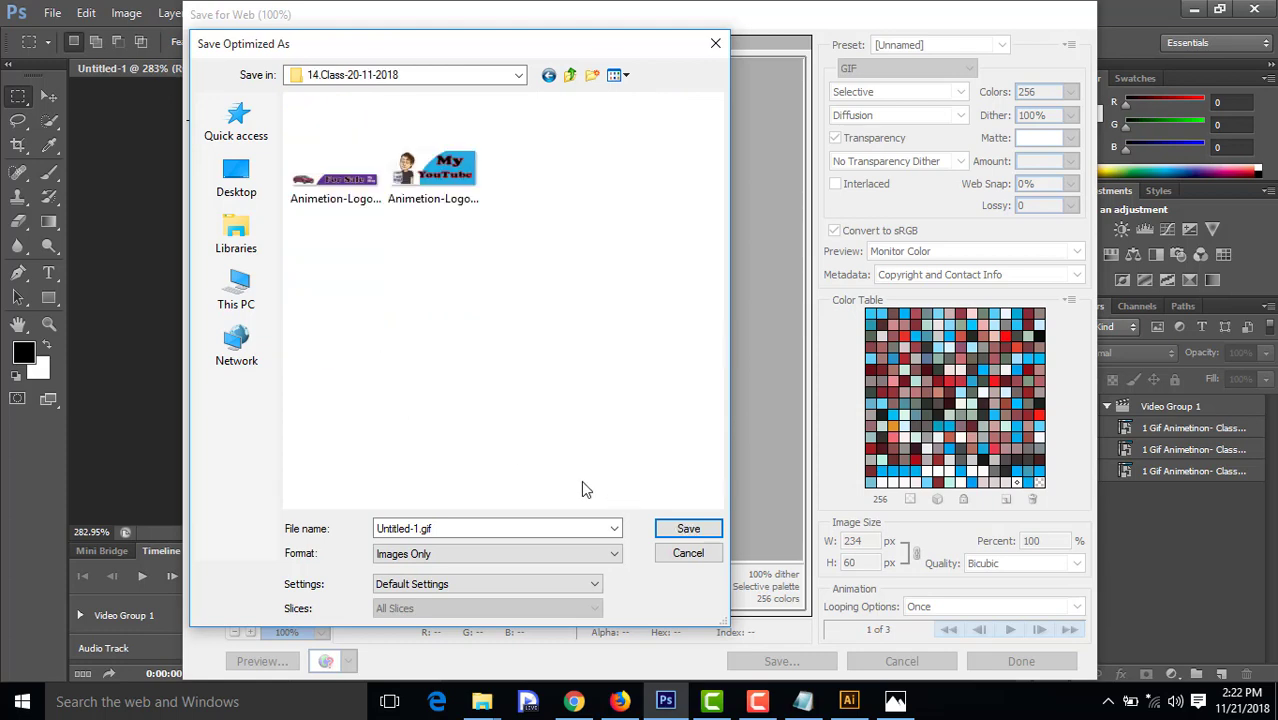
Reuse the existing YouTube GIF's name with an "a-" prefix and save the animation as a-Animetion-Logo-YouTube-Cllas-14P-2-1.gif
{"action": "left_click", "coordinate": [420, 190]}
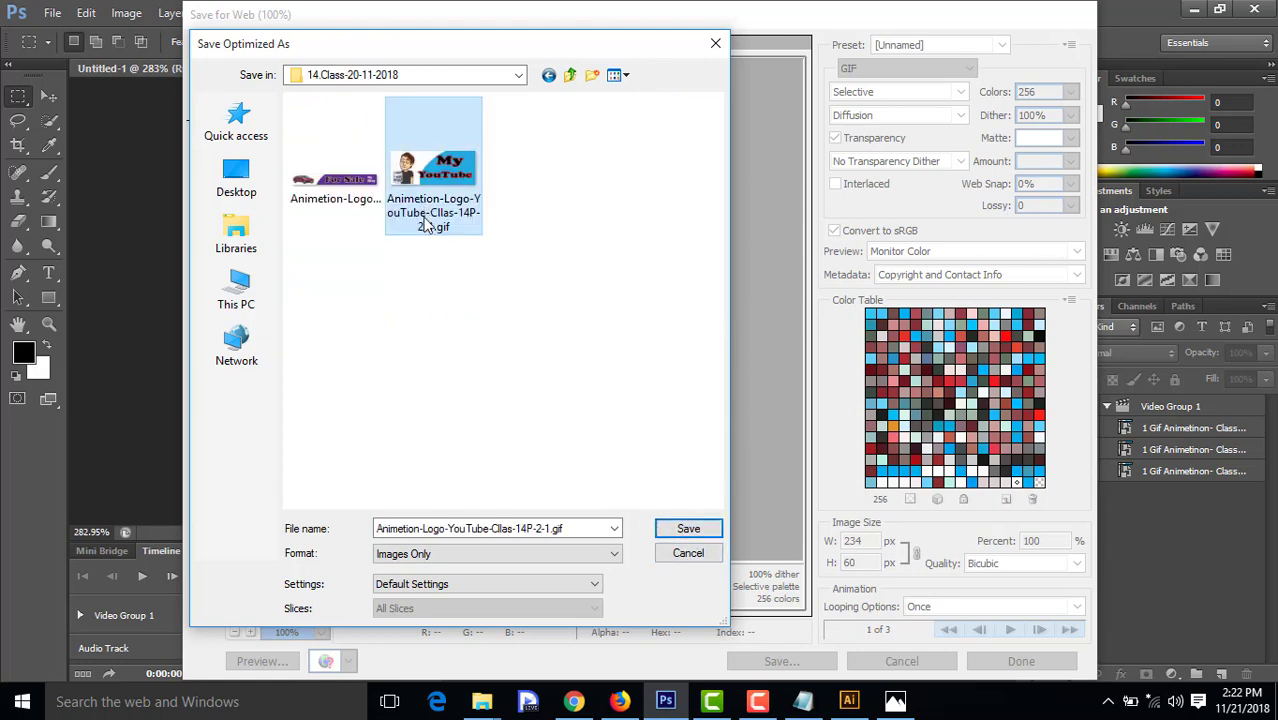
{"action": "left_click", "coordinate": [380, 529]}
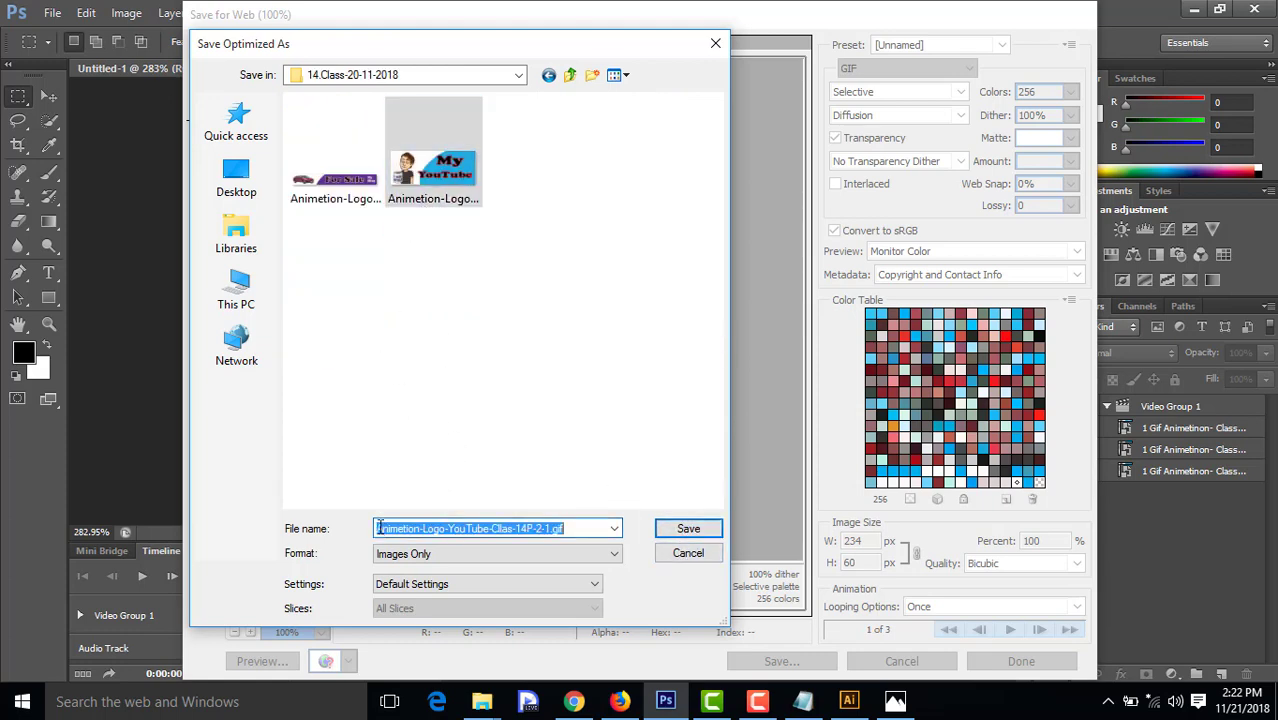
{"action": "left_click", "coordinate": [381, 529]}
{"action": "type", "text": "a"}
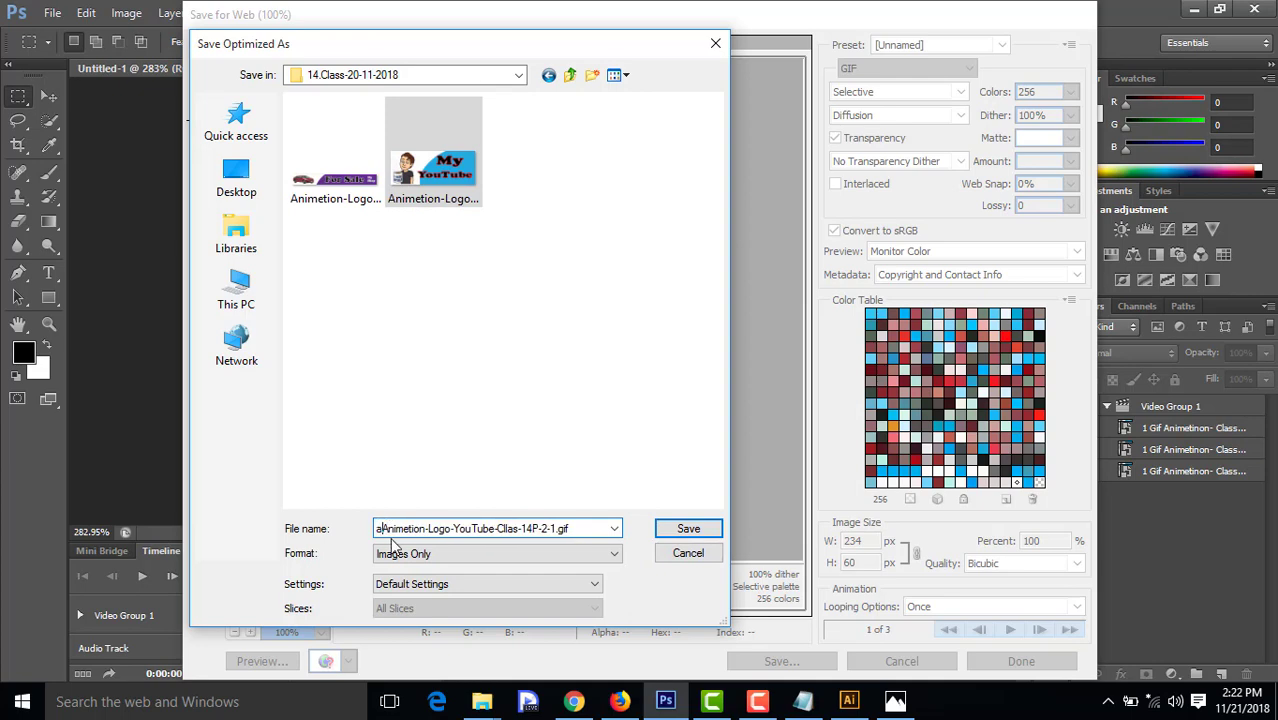
{"action": "left_click", "coordinate": [701, 522]}
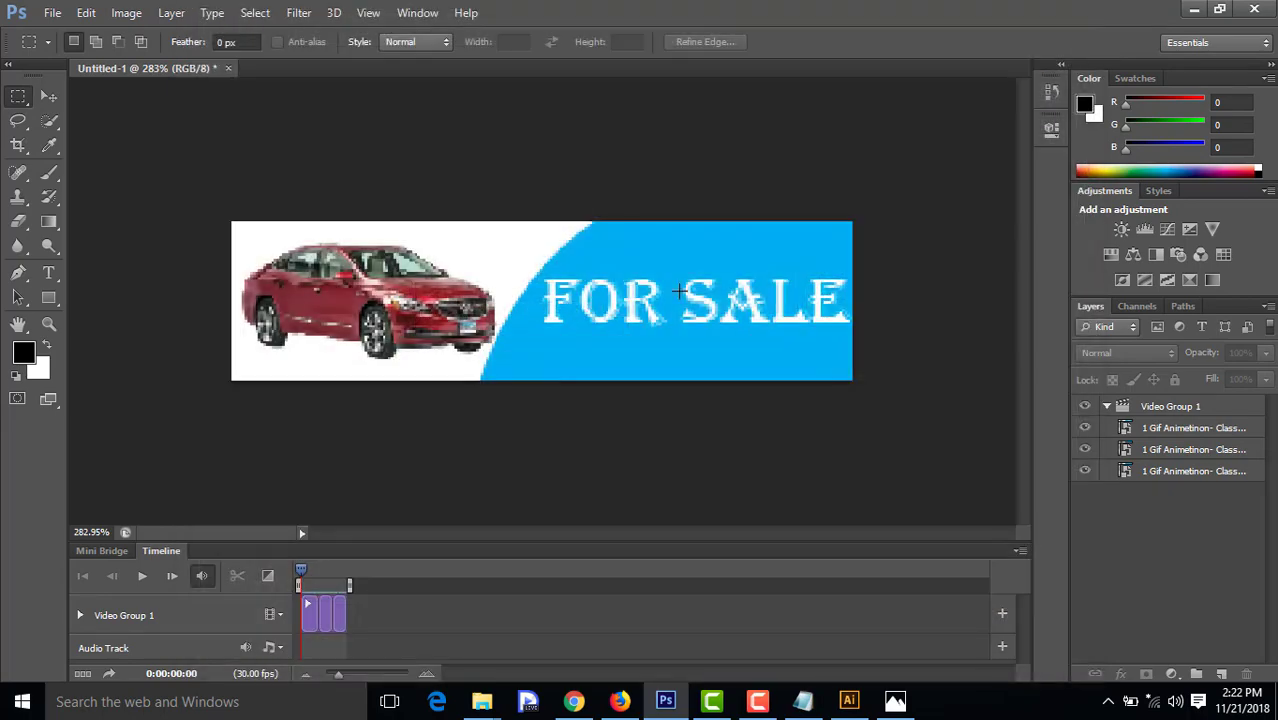
Minimize Photoshop, look through the 14.Class-20-11-2018 folder for the exported GIF, and minimize the folder window
{"action": "left_click", "coordinate": [1193, 9]}
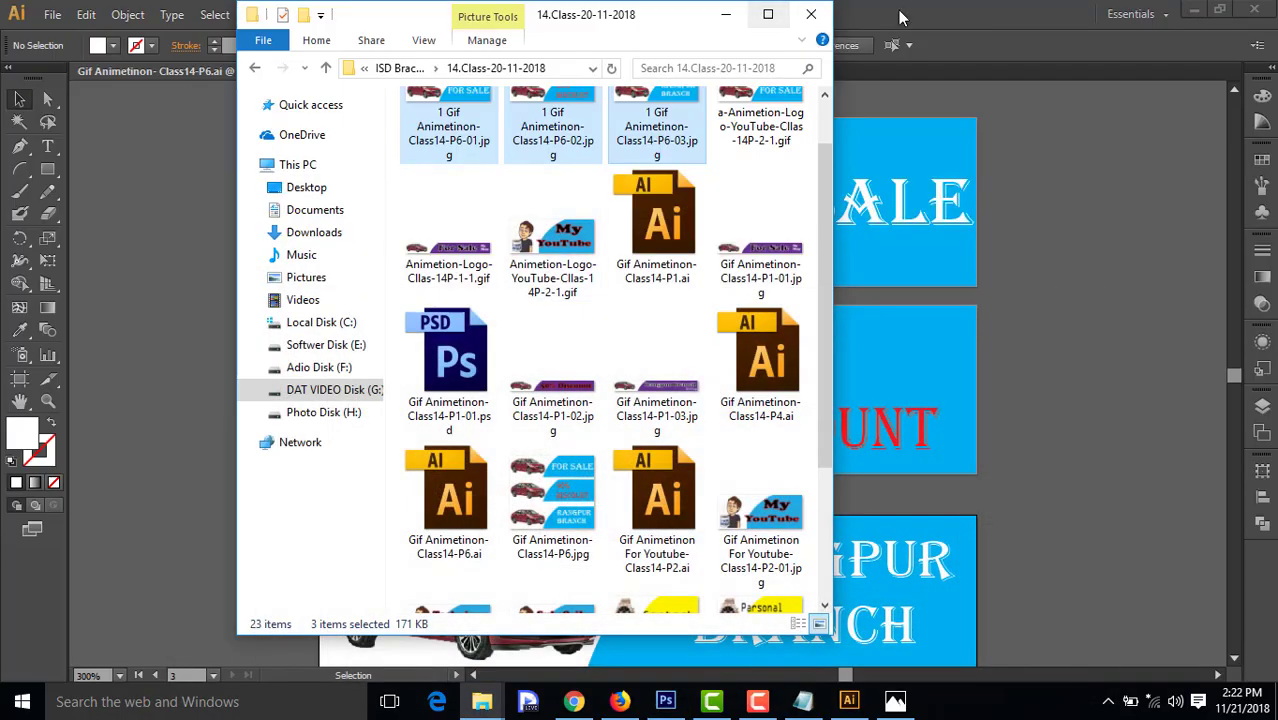
{"action": "scroll", "coordinate": [492, 500], "scroll_direction": "down", "scroll_amount": 3}
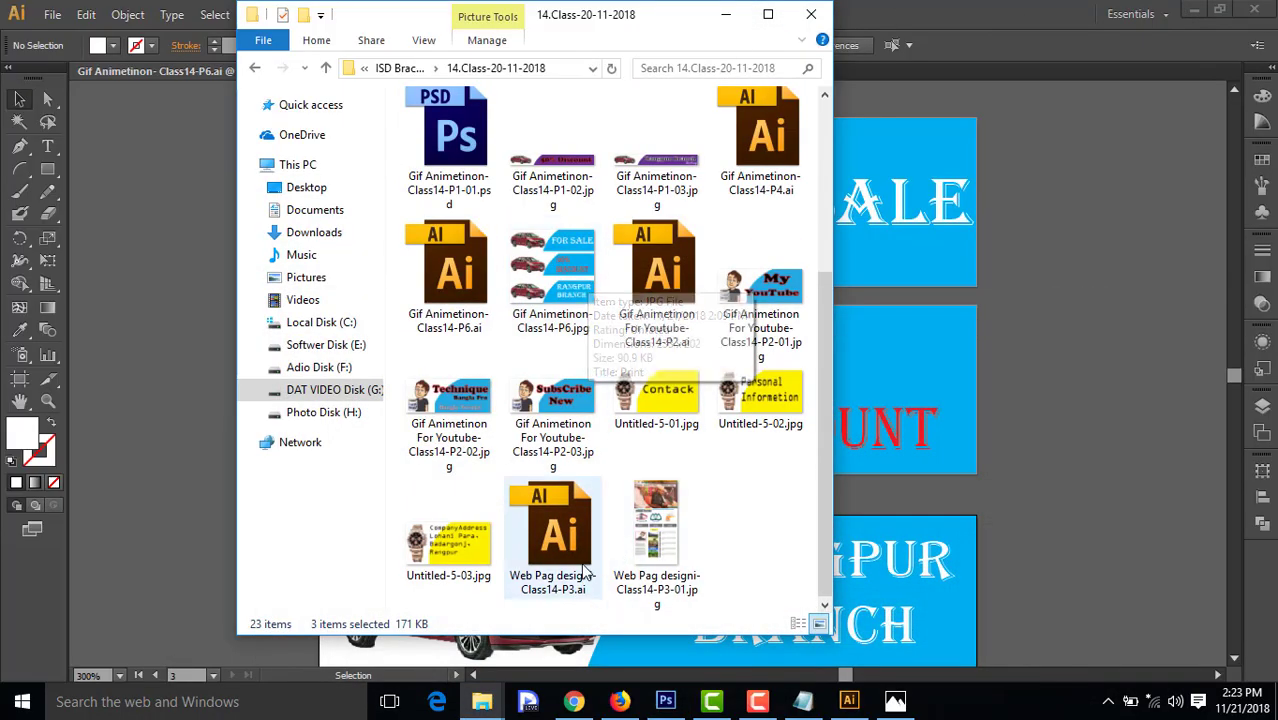
{"action": "scroll", "coordinate": [593, 510], "scroll_direction": "up", "scroll_amount": 5}
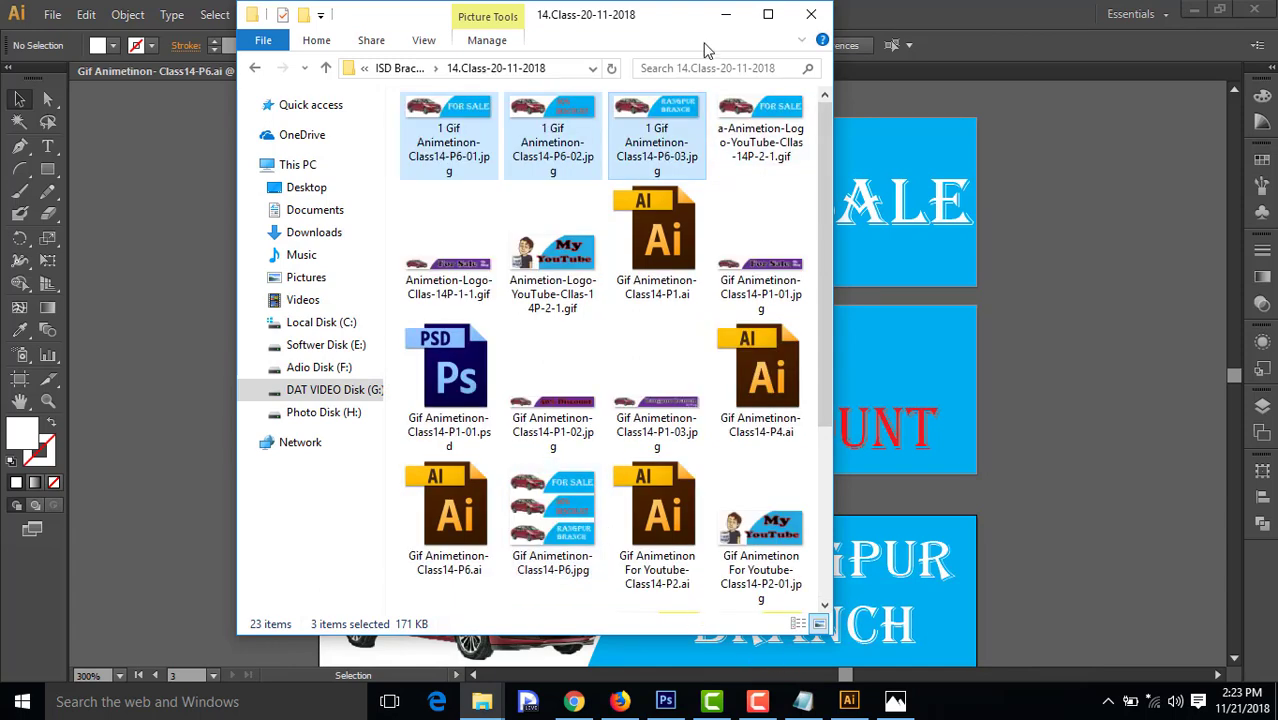
{"action": "left_click", "coordinate": [726, 14]}
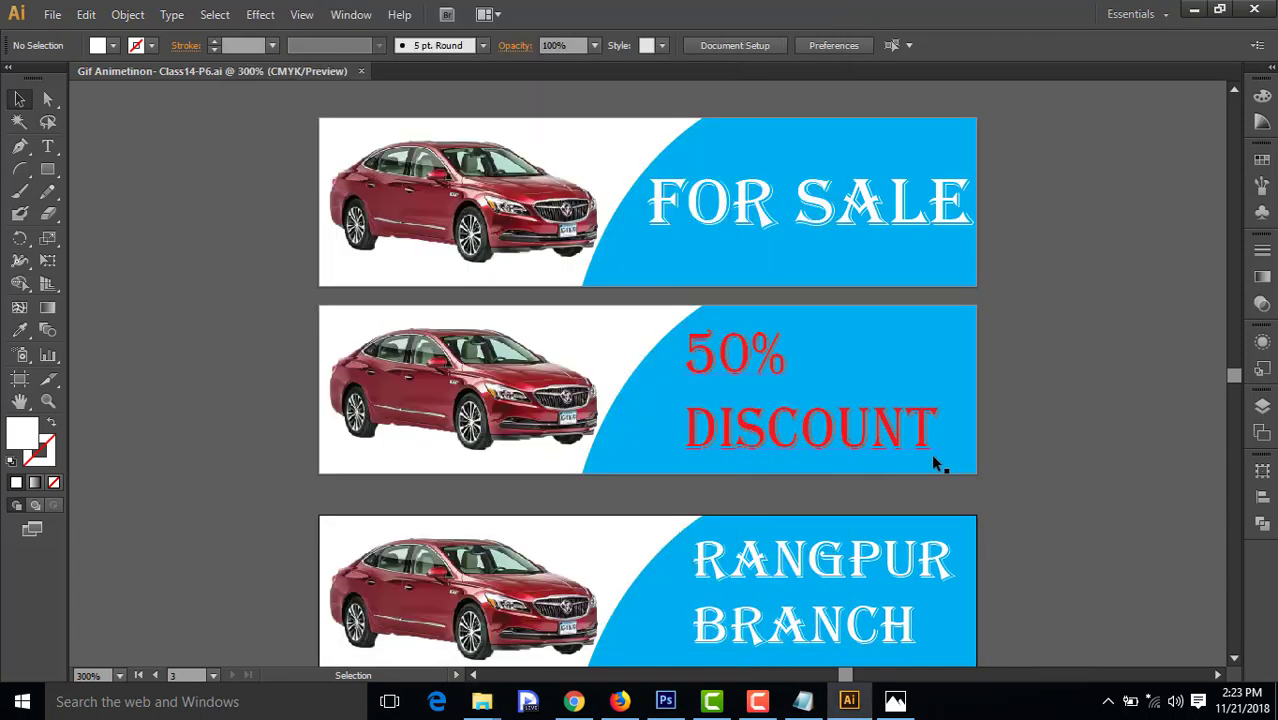